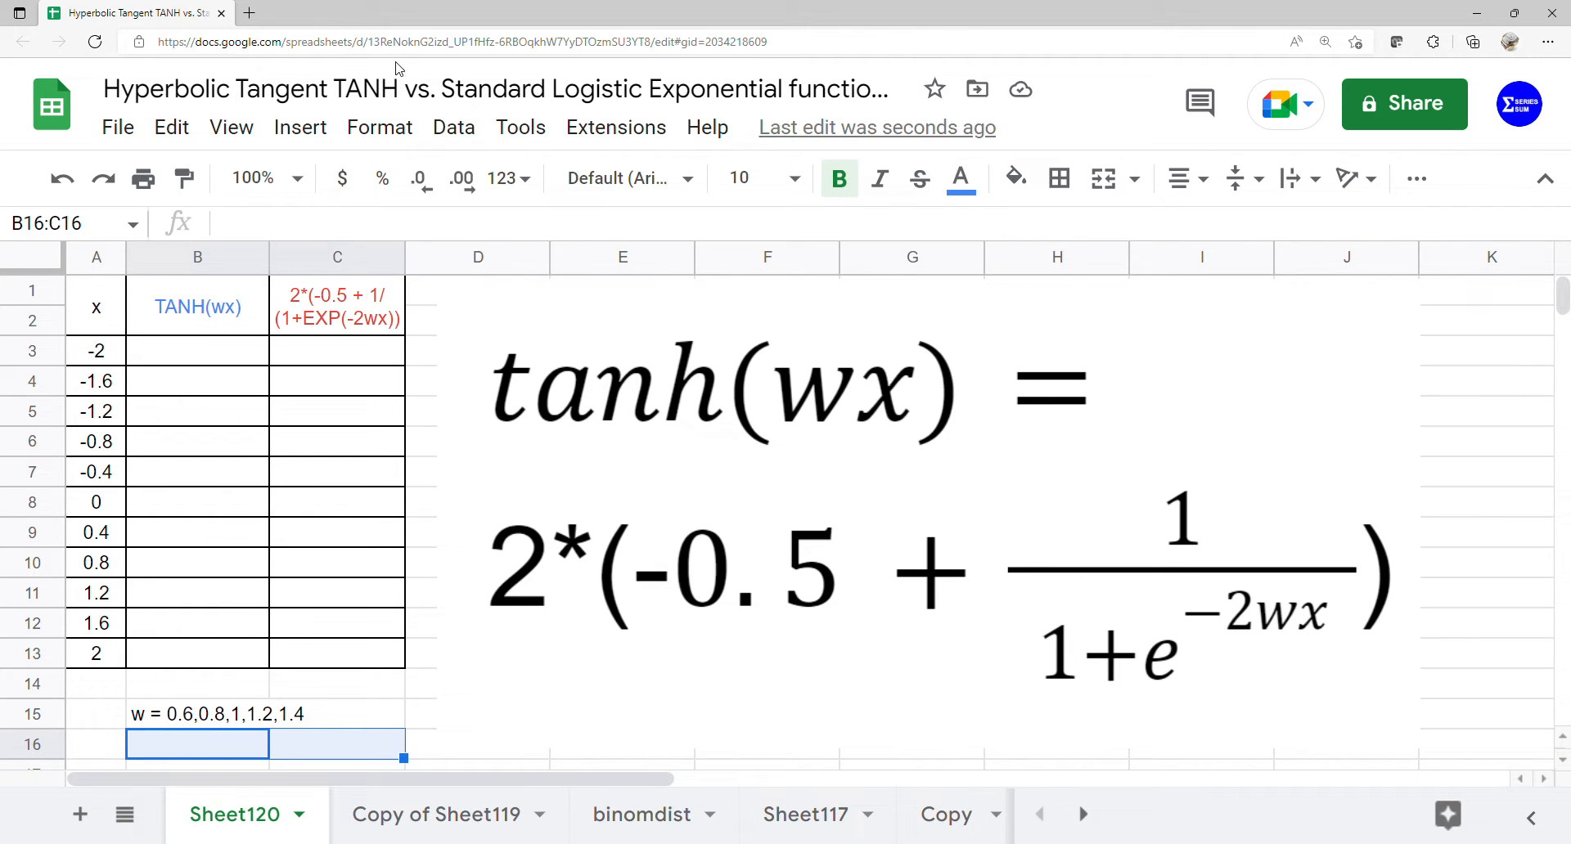
# Add a dropdown data validation to B16:C16 with the list of items 0.6,0.8,1,1.2,1.4
pyautogui.click(458, 133)
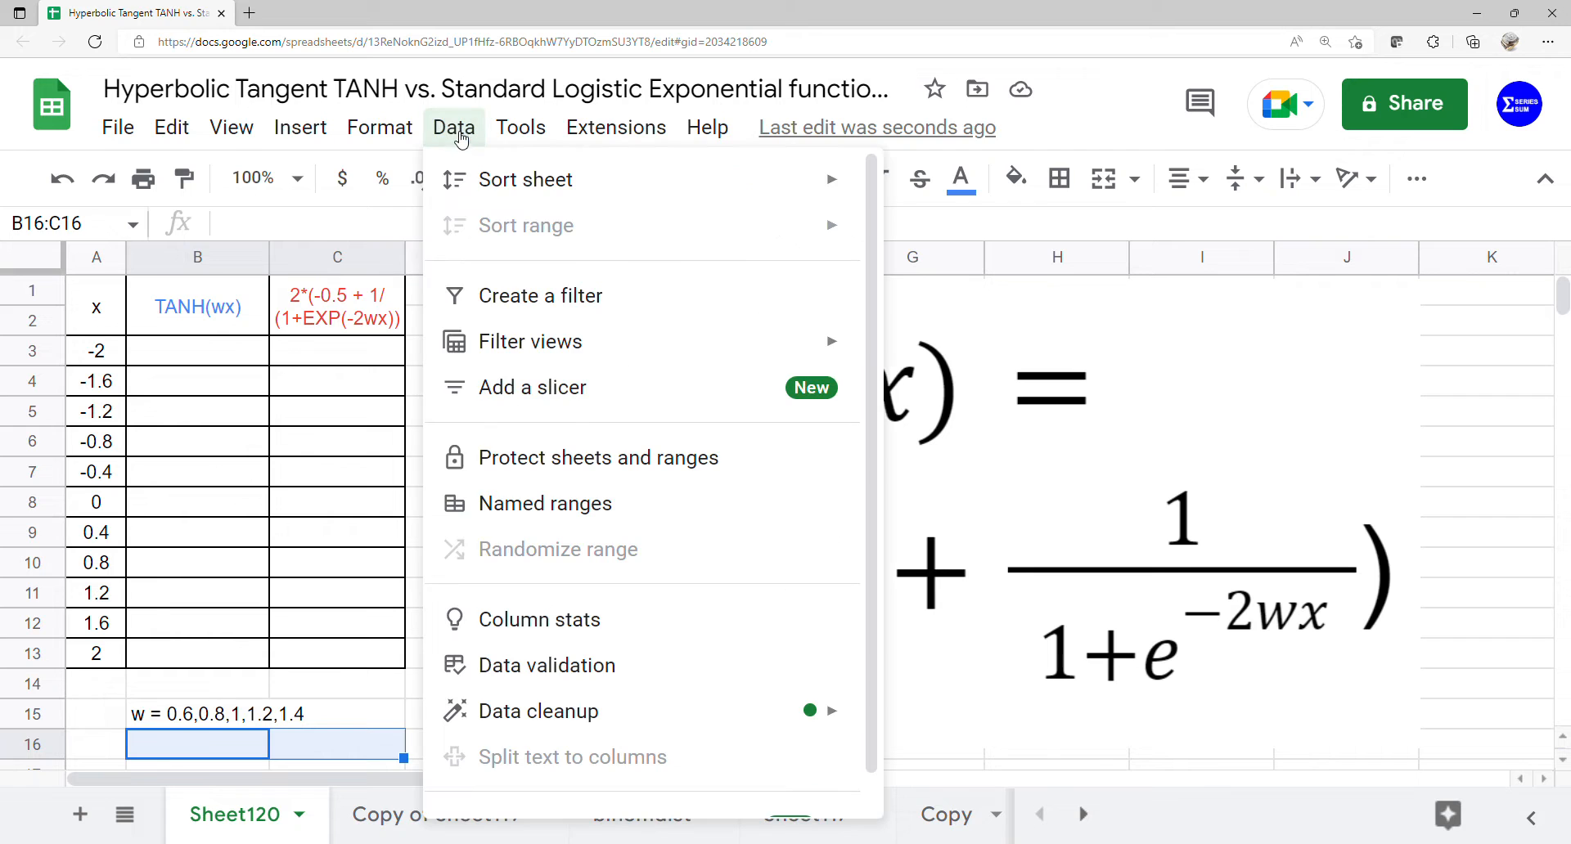
pyautogui.click(520, 660)
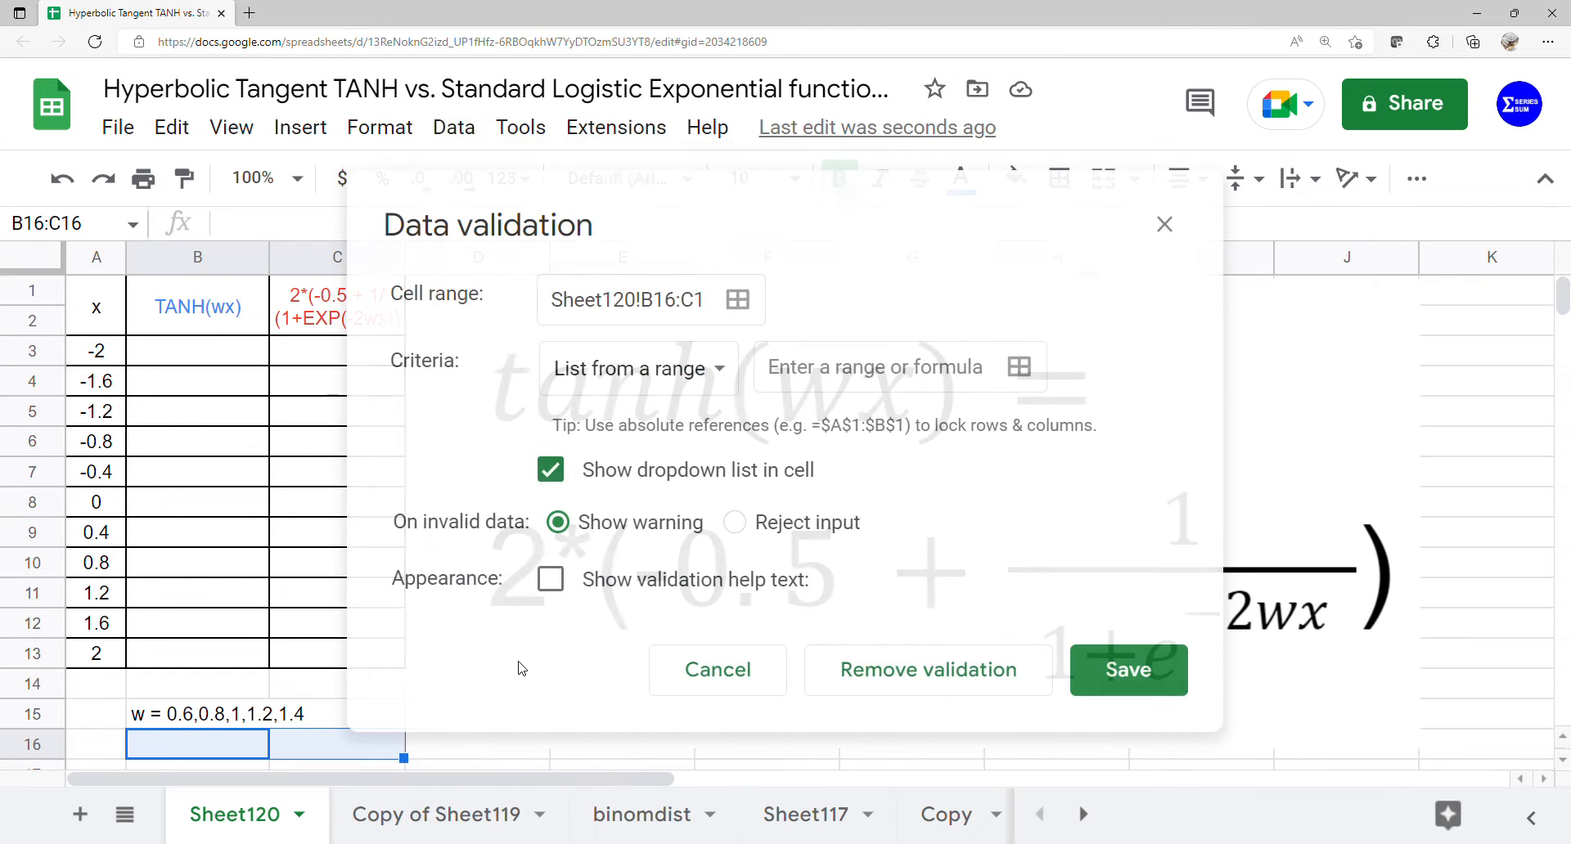
pyautogui.click(711, 370)
pyautogui.click(713, 415)
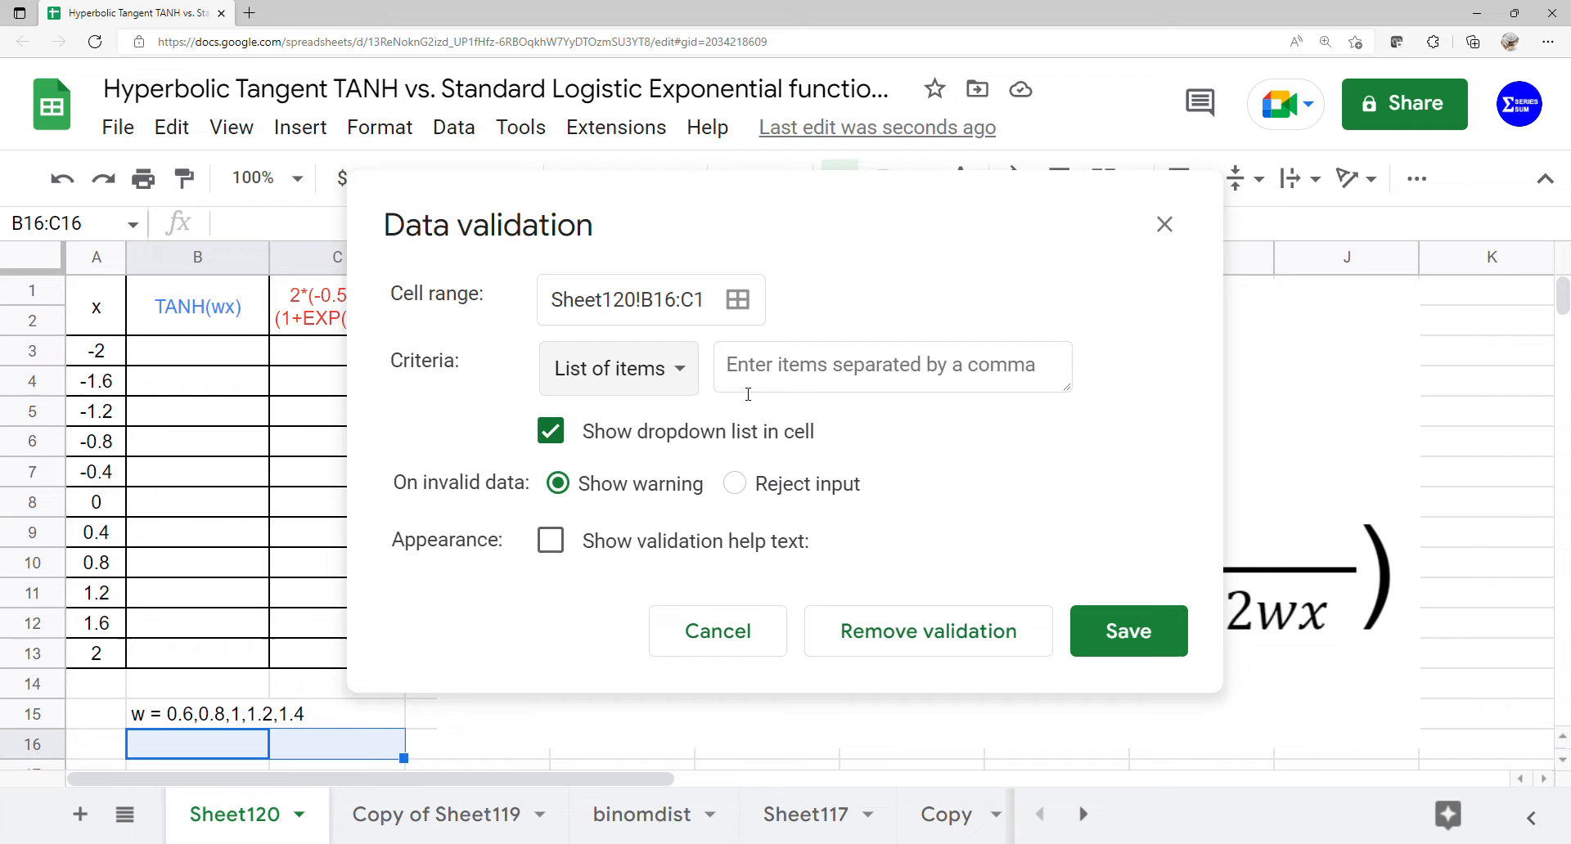
pyautogui.click(799, 369)
pyautogui.write('0.6,0.8,1,1.2,1.4')
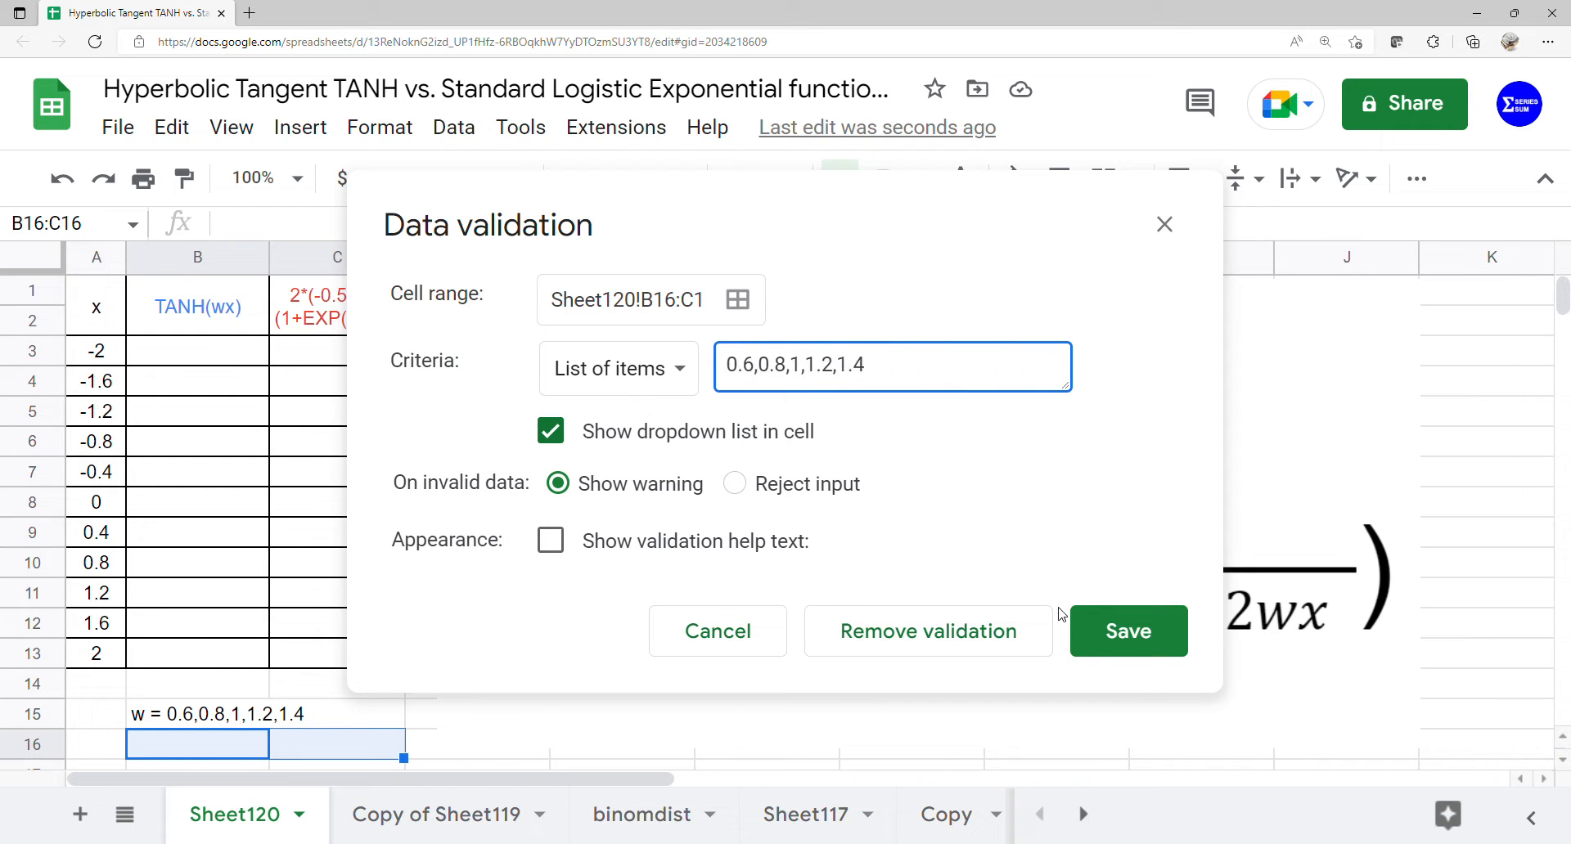
pyautogui.click(1112, 635)
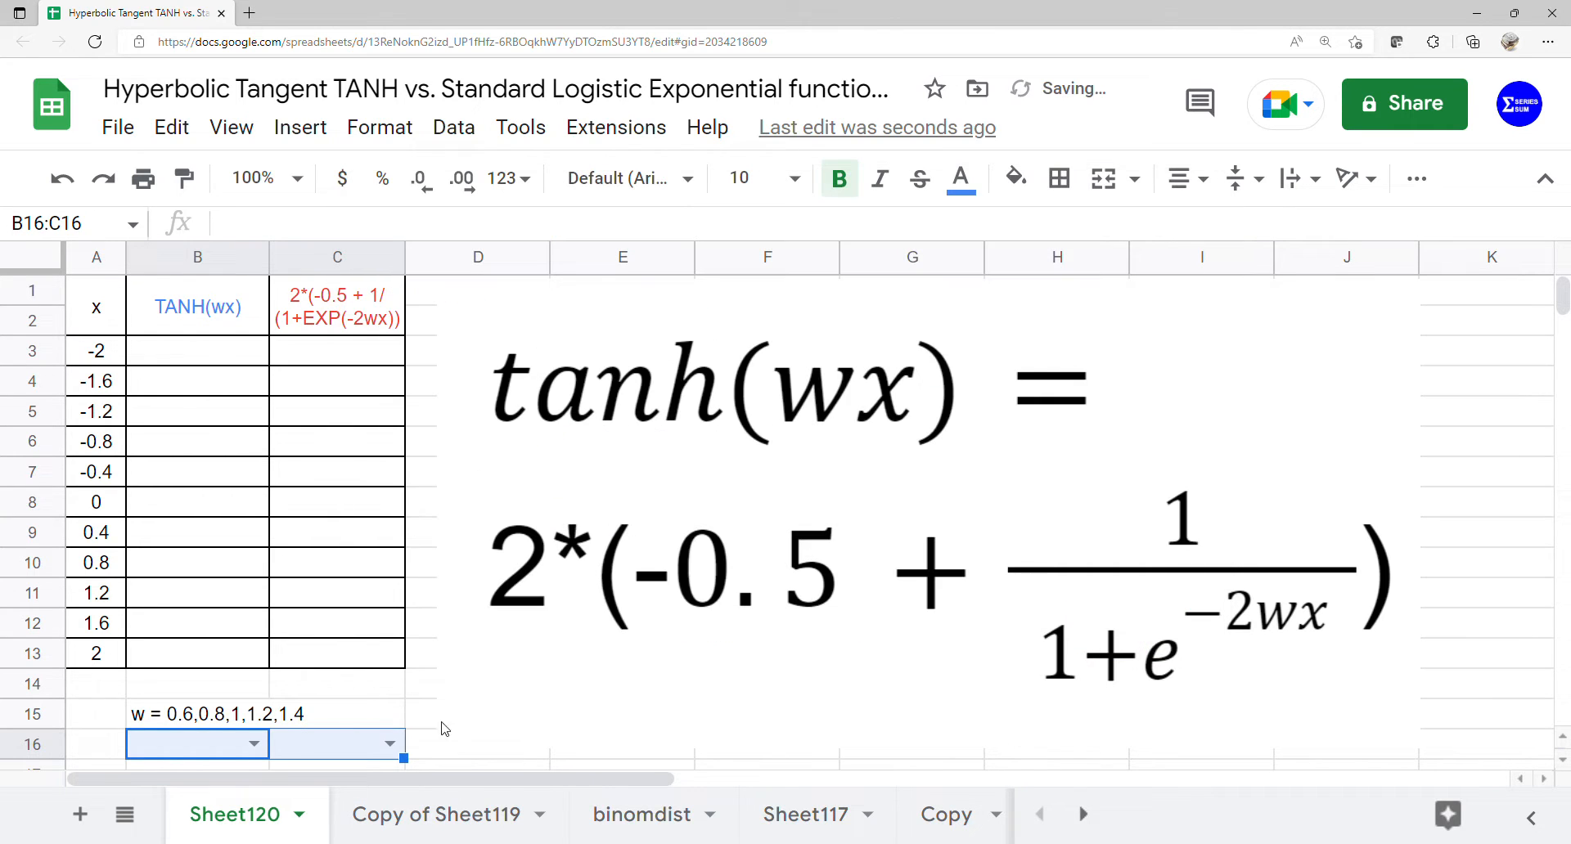
# Choose 0.6 from the dropdown lists in both B16 and C16
pyautogui.click(262, 751)
pyautogui.click(232, 710)
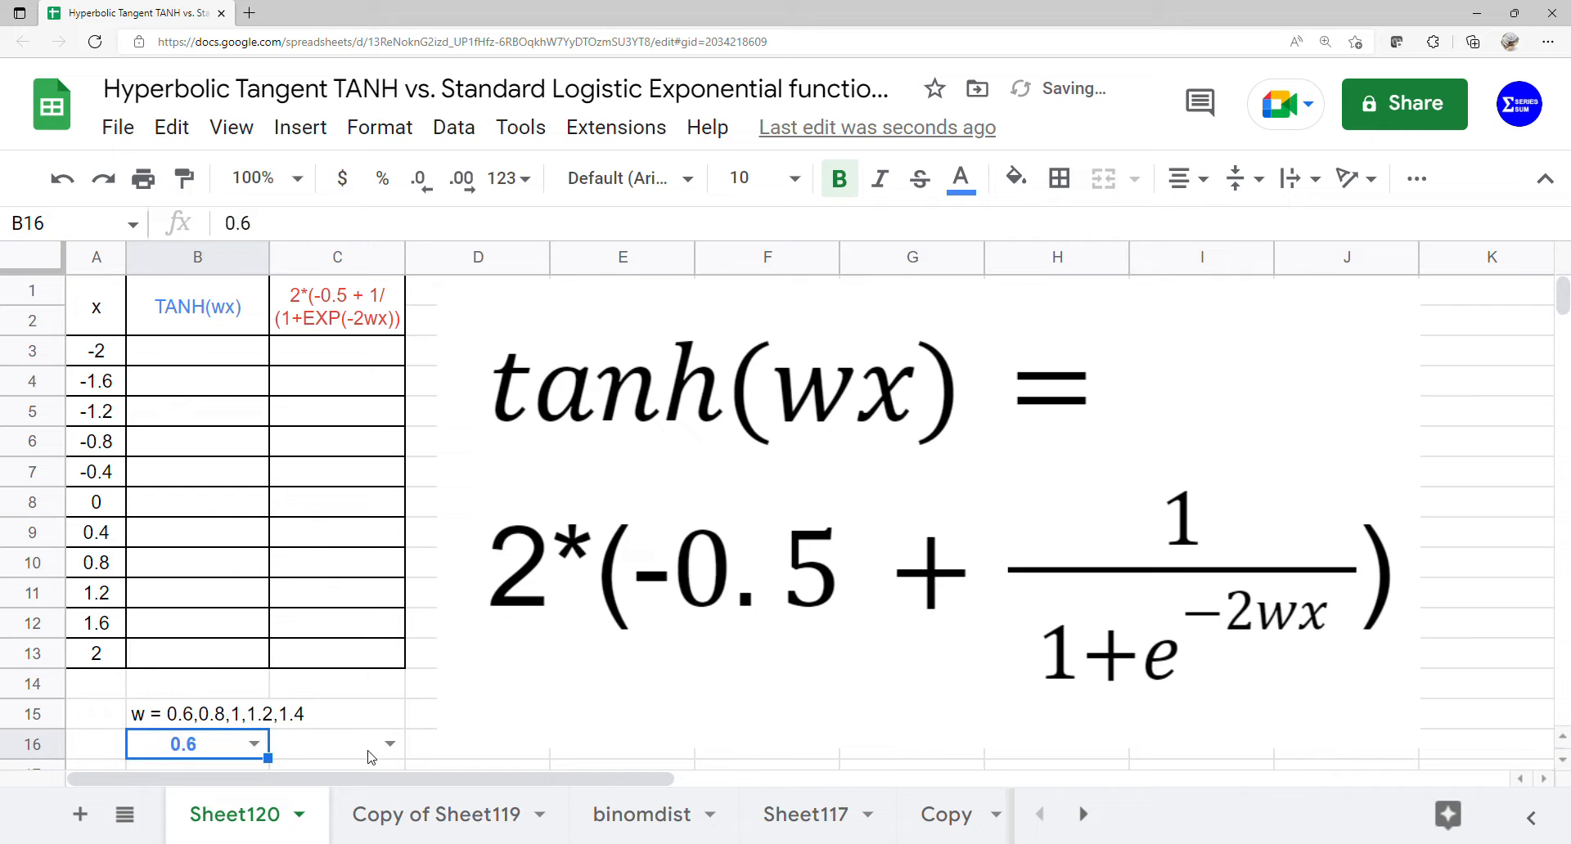
pyautogui.click(381, 746)
pyautogui.click(319, 705)
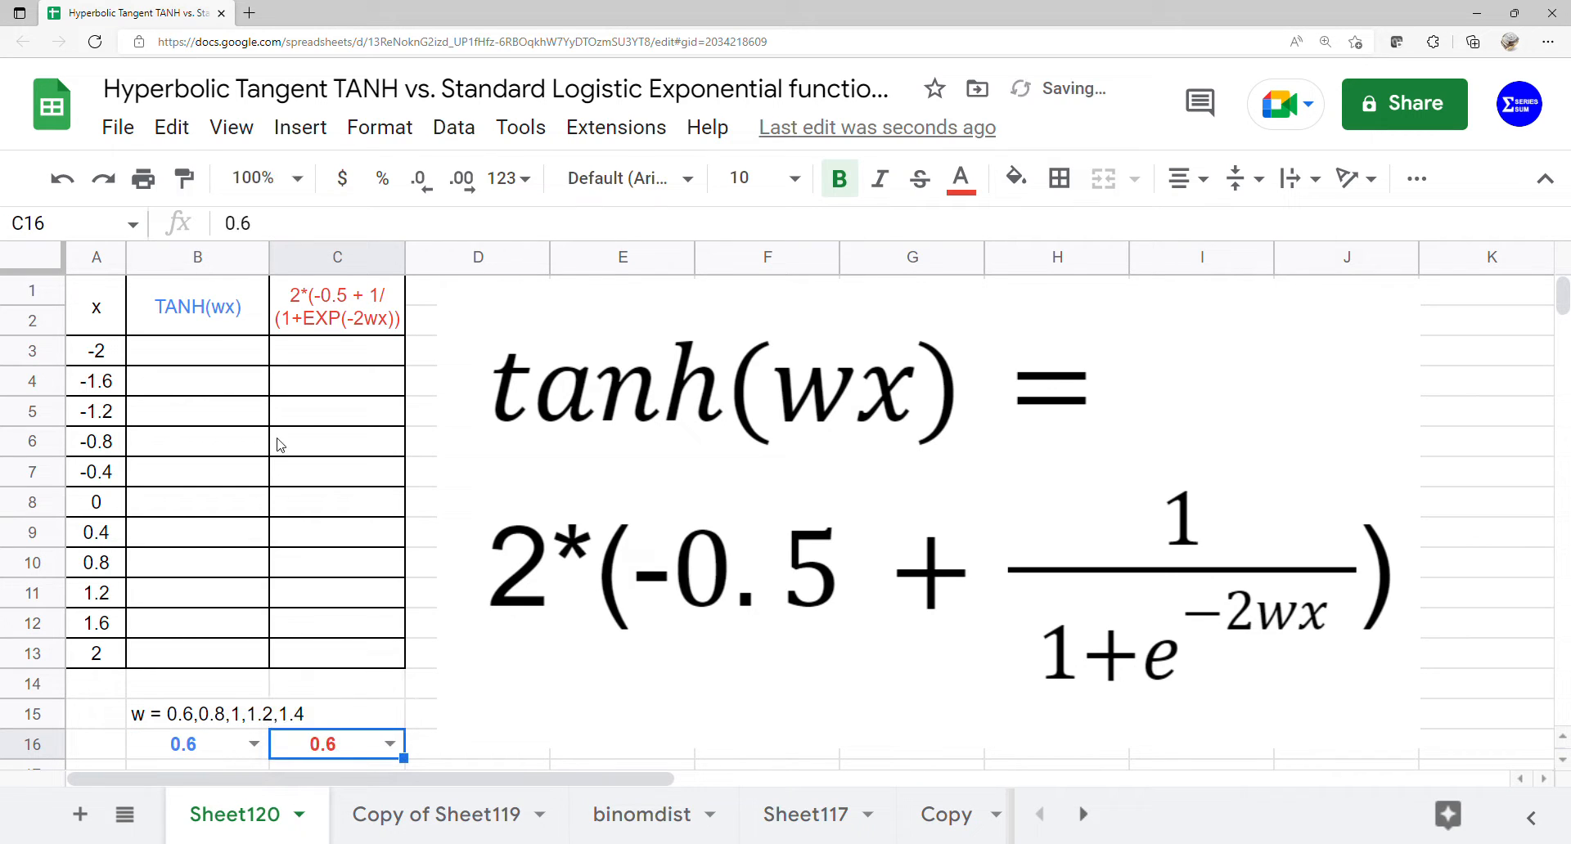
# Fill the TANH(wx) column from B3 with an ARRAYFORMULA that takes TANH of B16*A3:A13
pyautogui.click(245, 352)
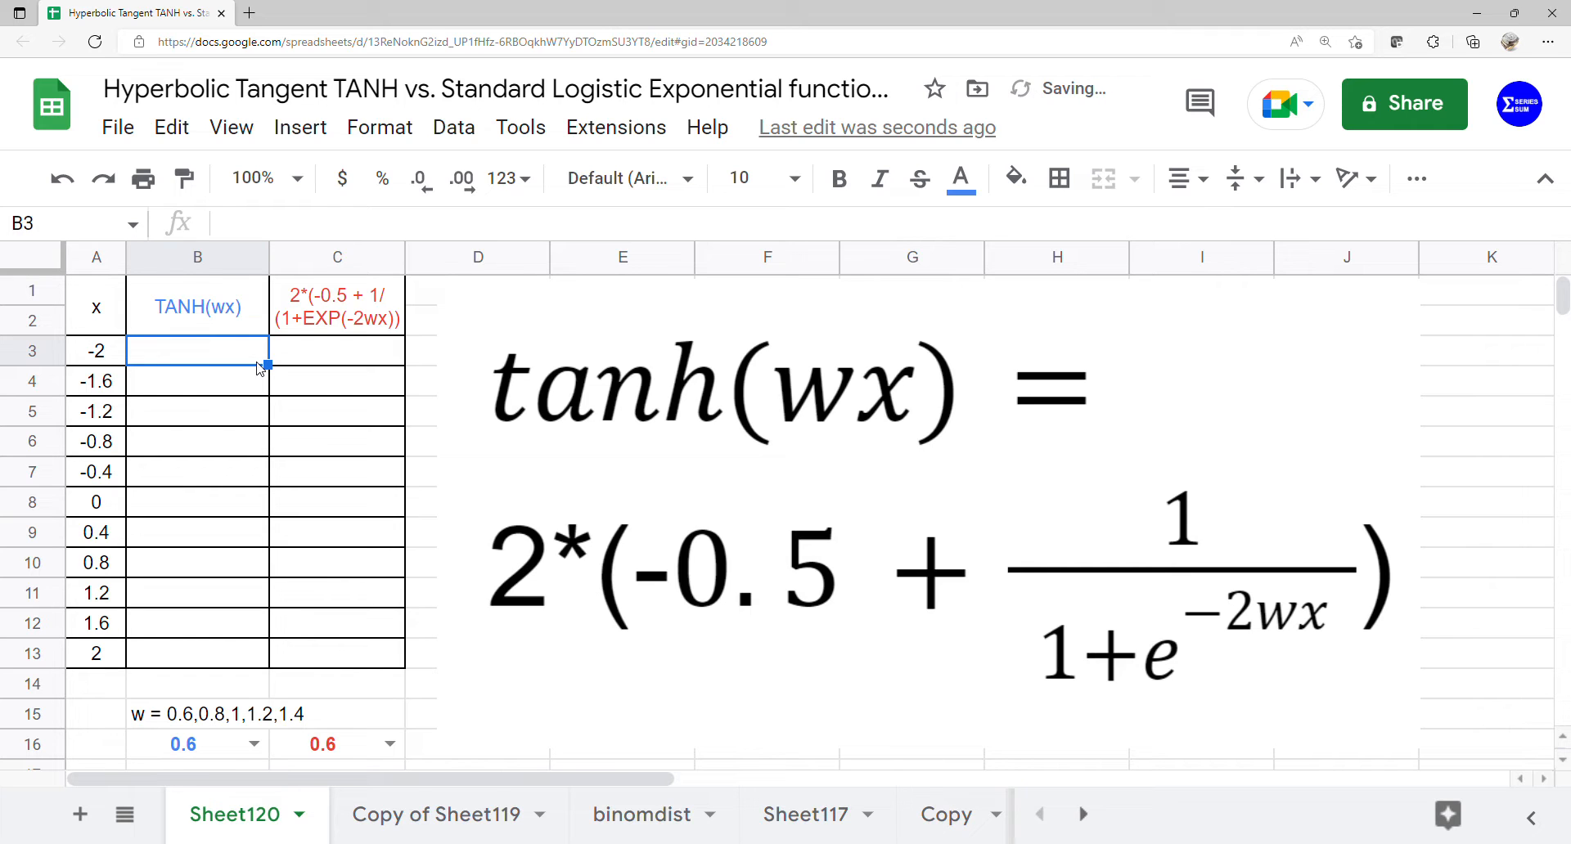
pyautogui.write('=arra')
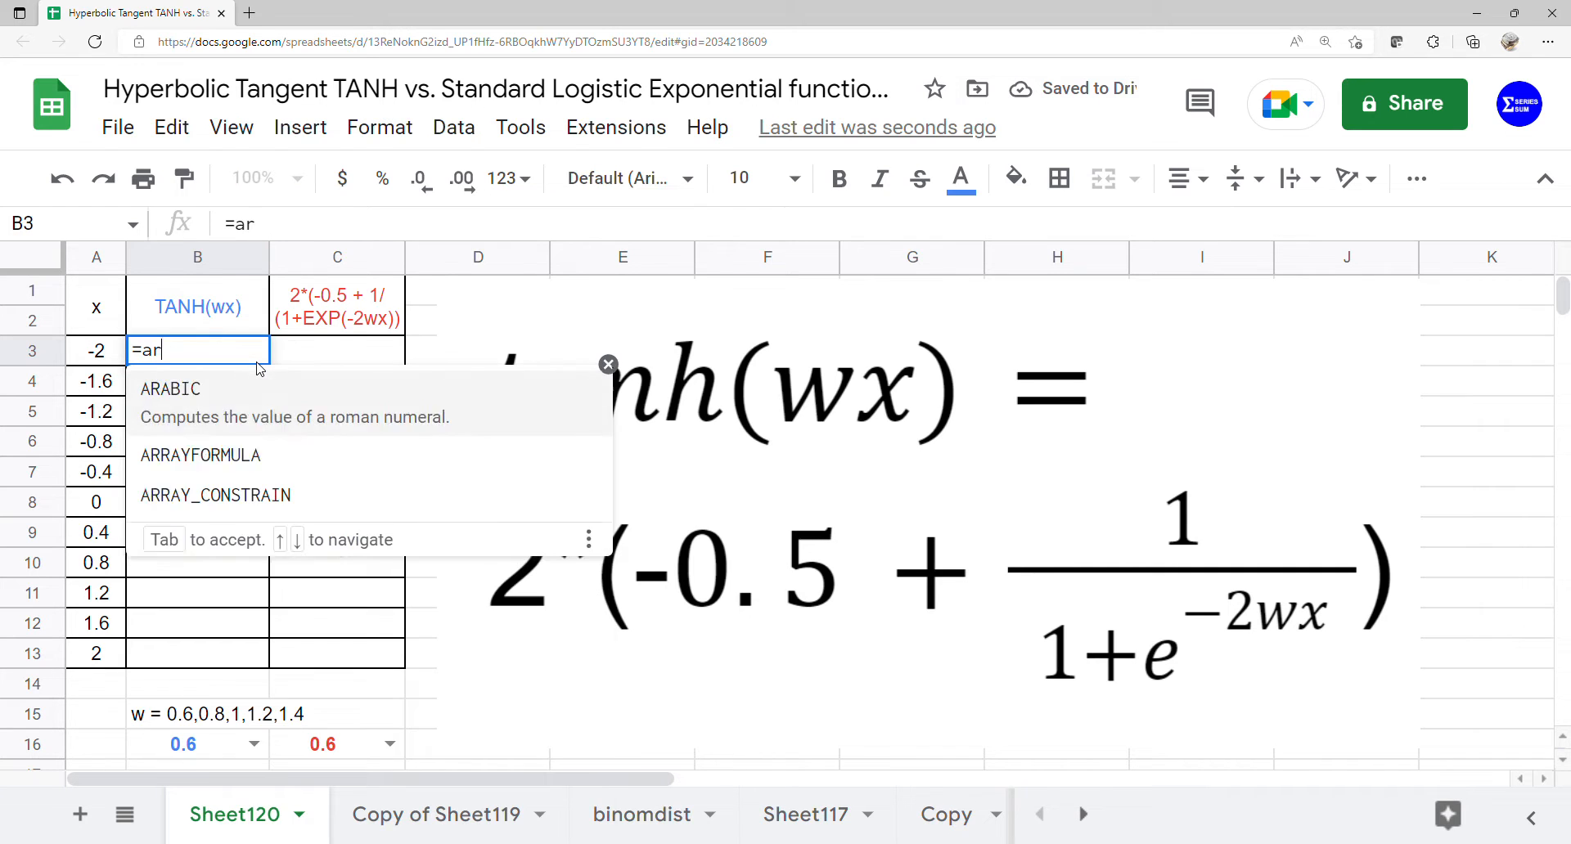
pyautogui.press('Tab')
pyautogui.write('ta')
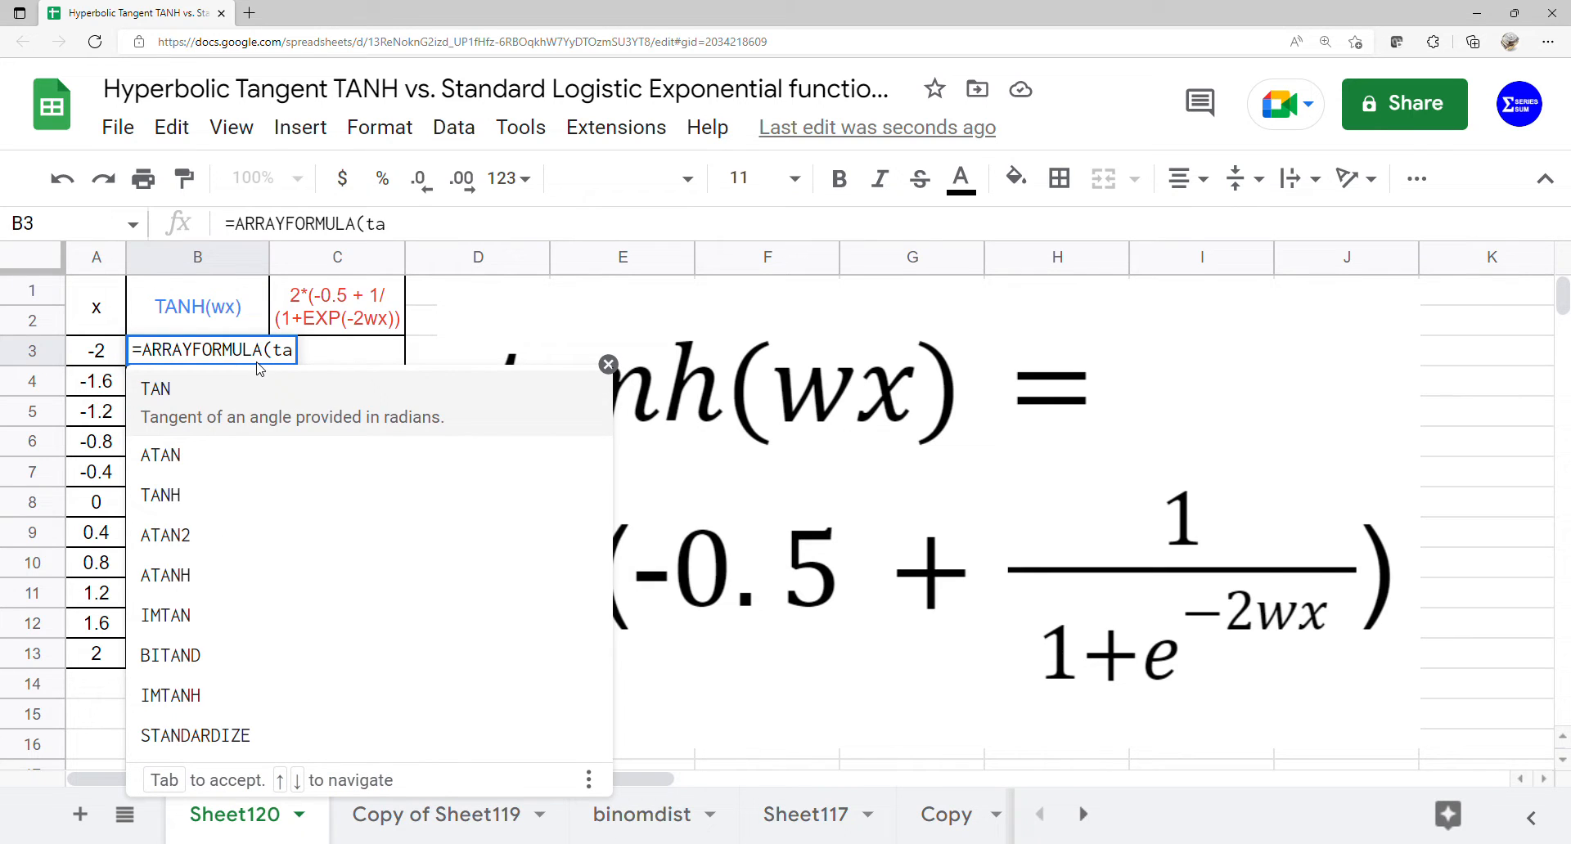
pyautogui.click(201, 493)
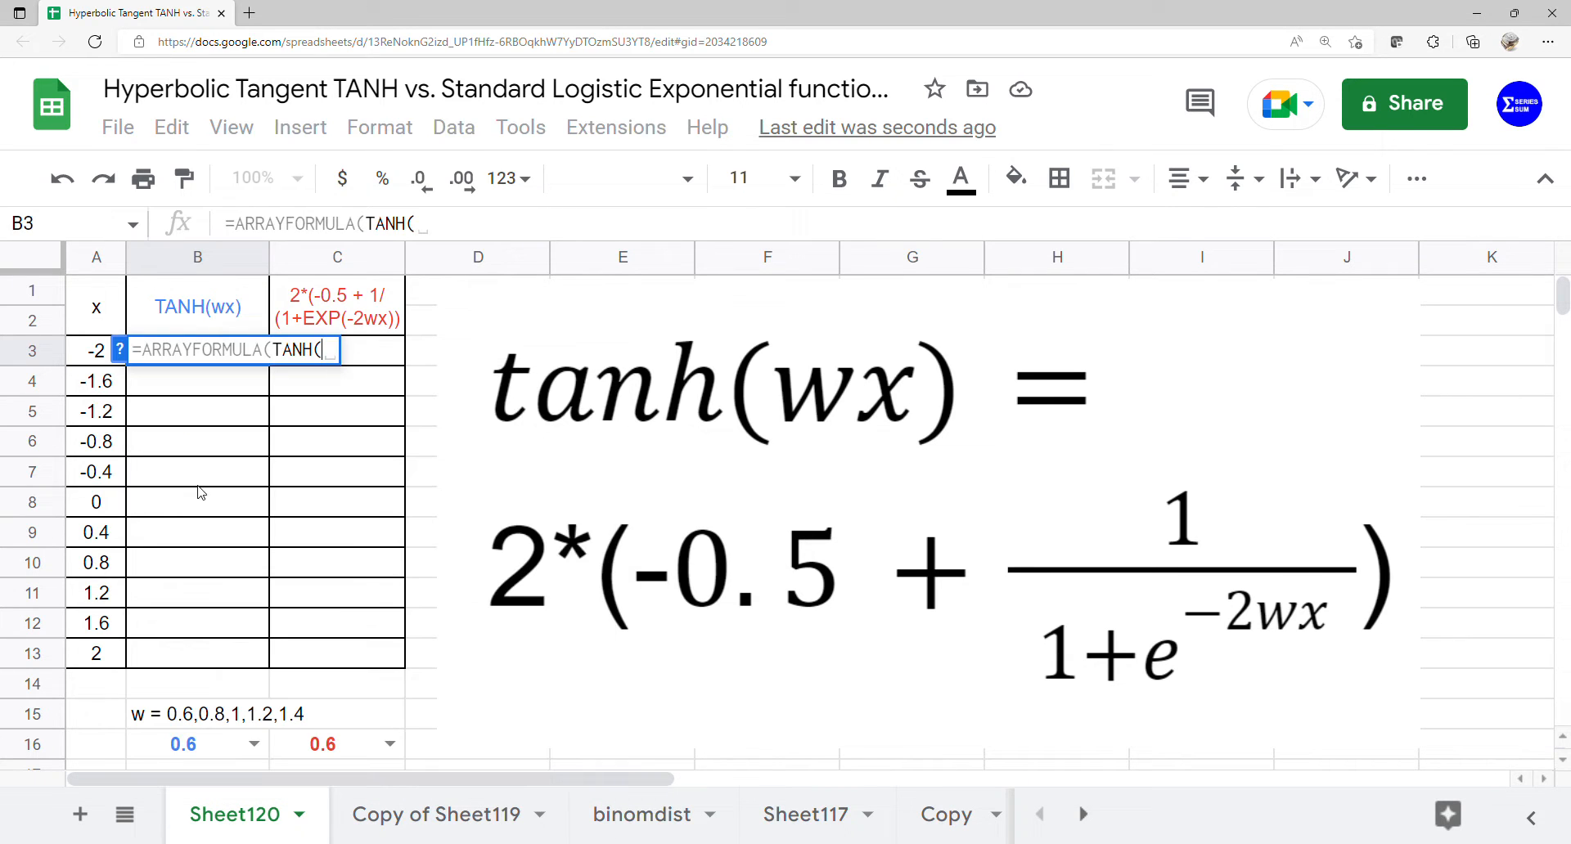
pyautogui.click(176, 758)
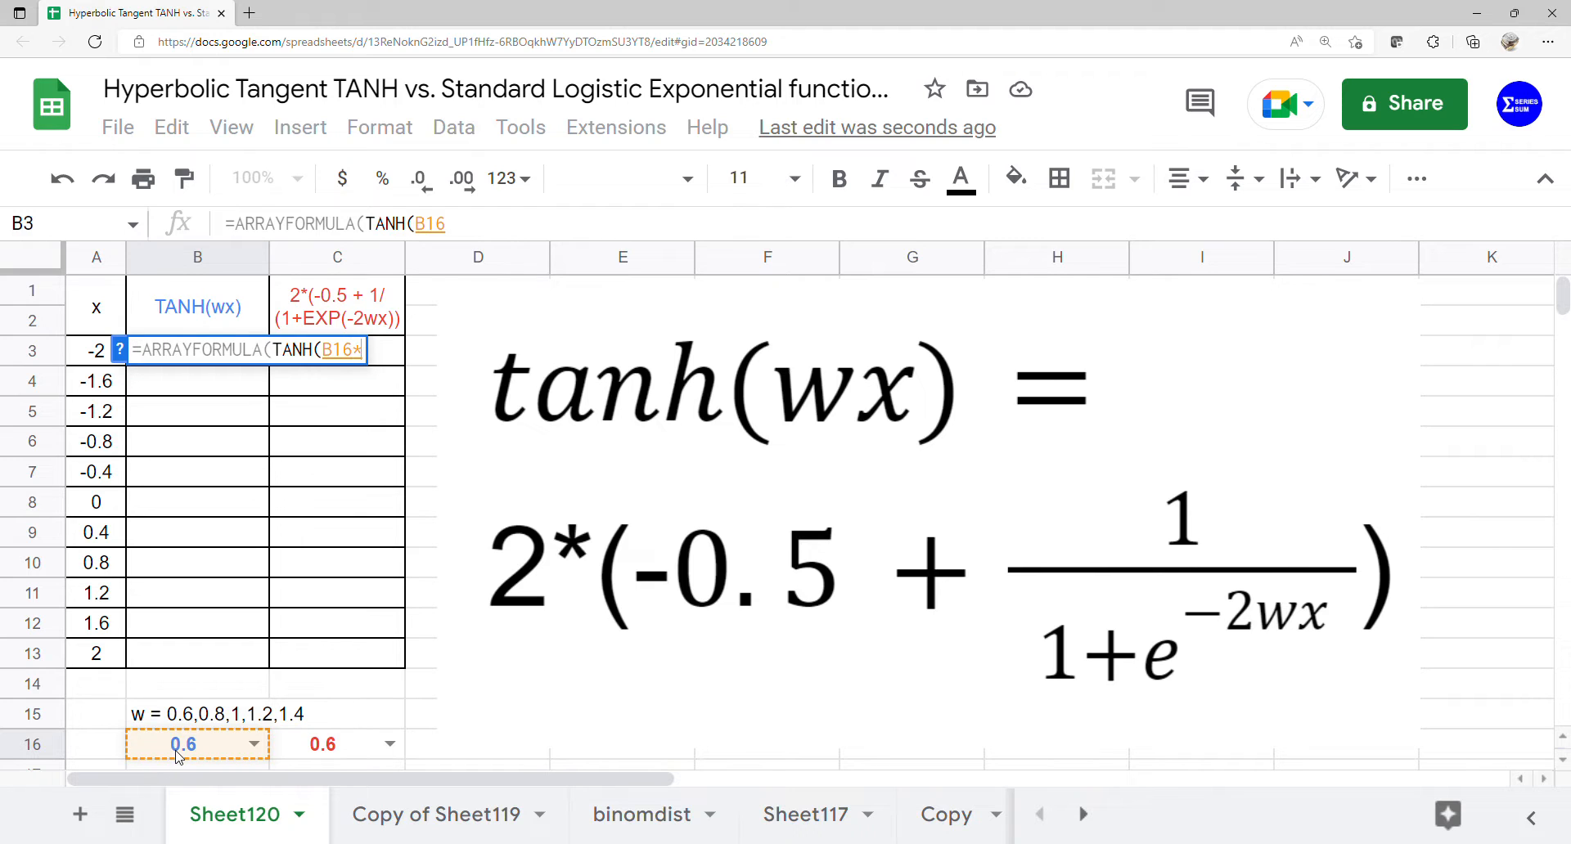
pyautogui.write('*')
pyautogui.moveTo(91, 353); pyautogui.dragTo(108, 667)
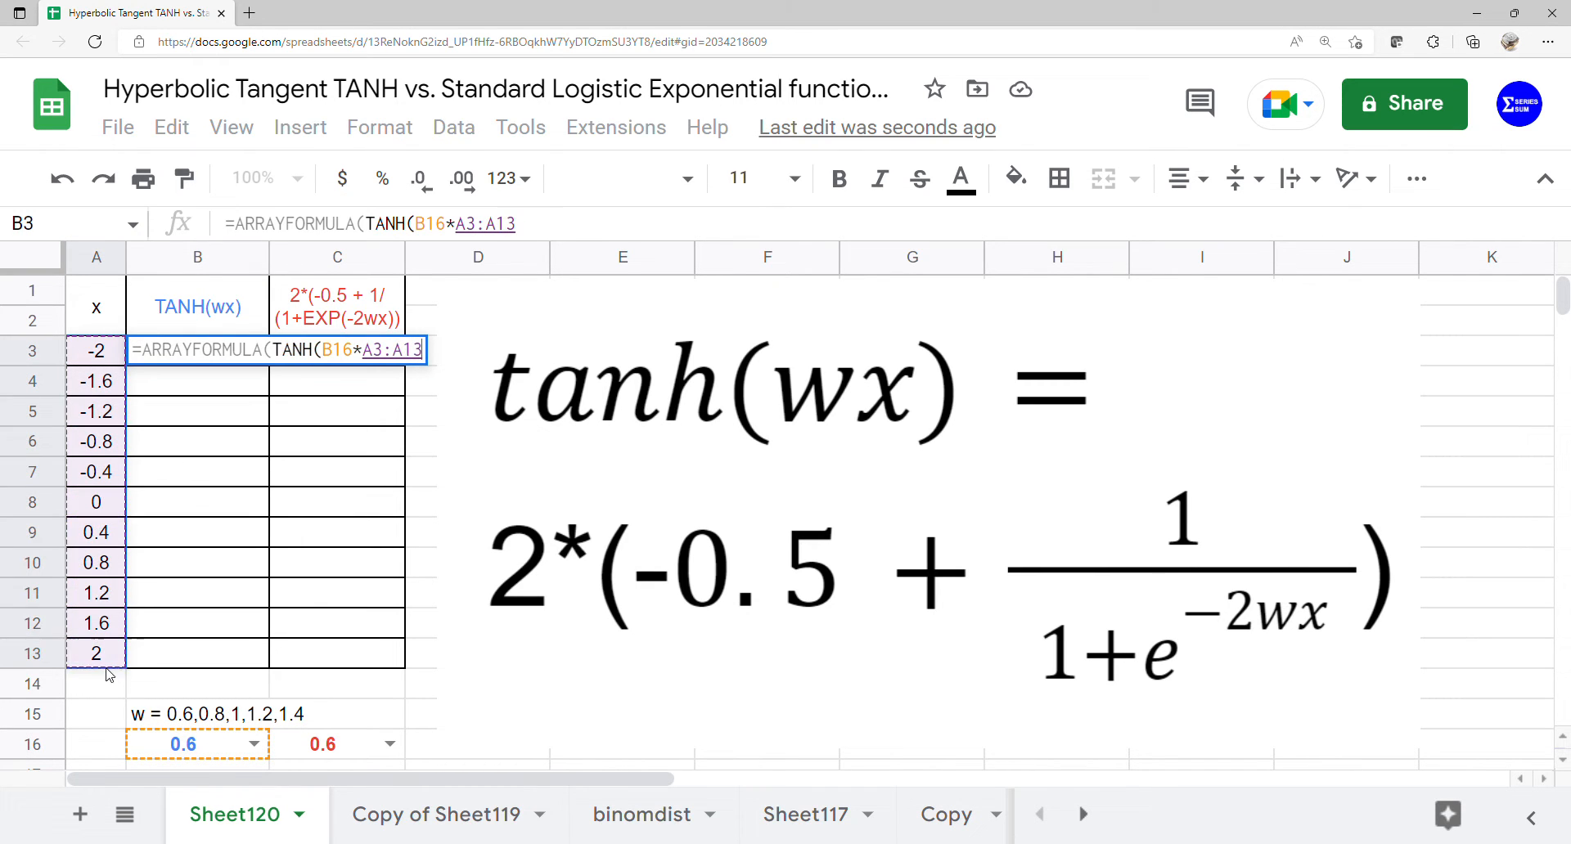
pyautogui.press('Return')
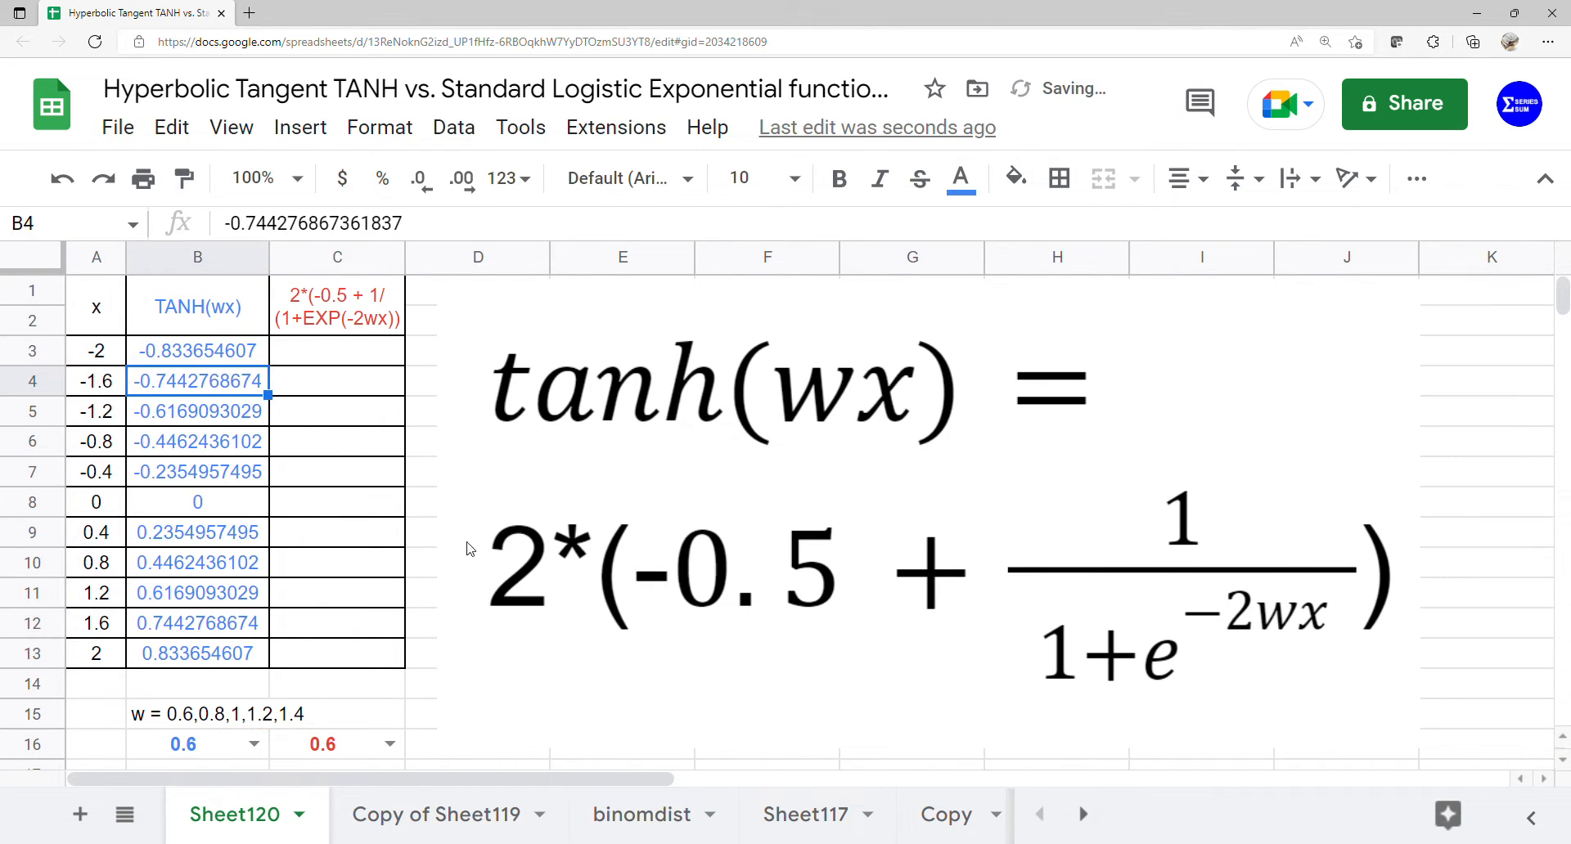
# Insert a chart based on the table range A1:C13
pyautogui.click(378, 362)
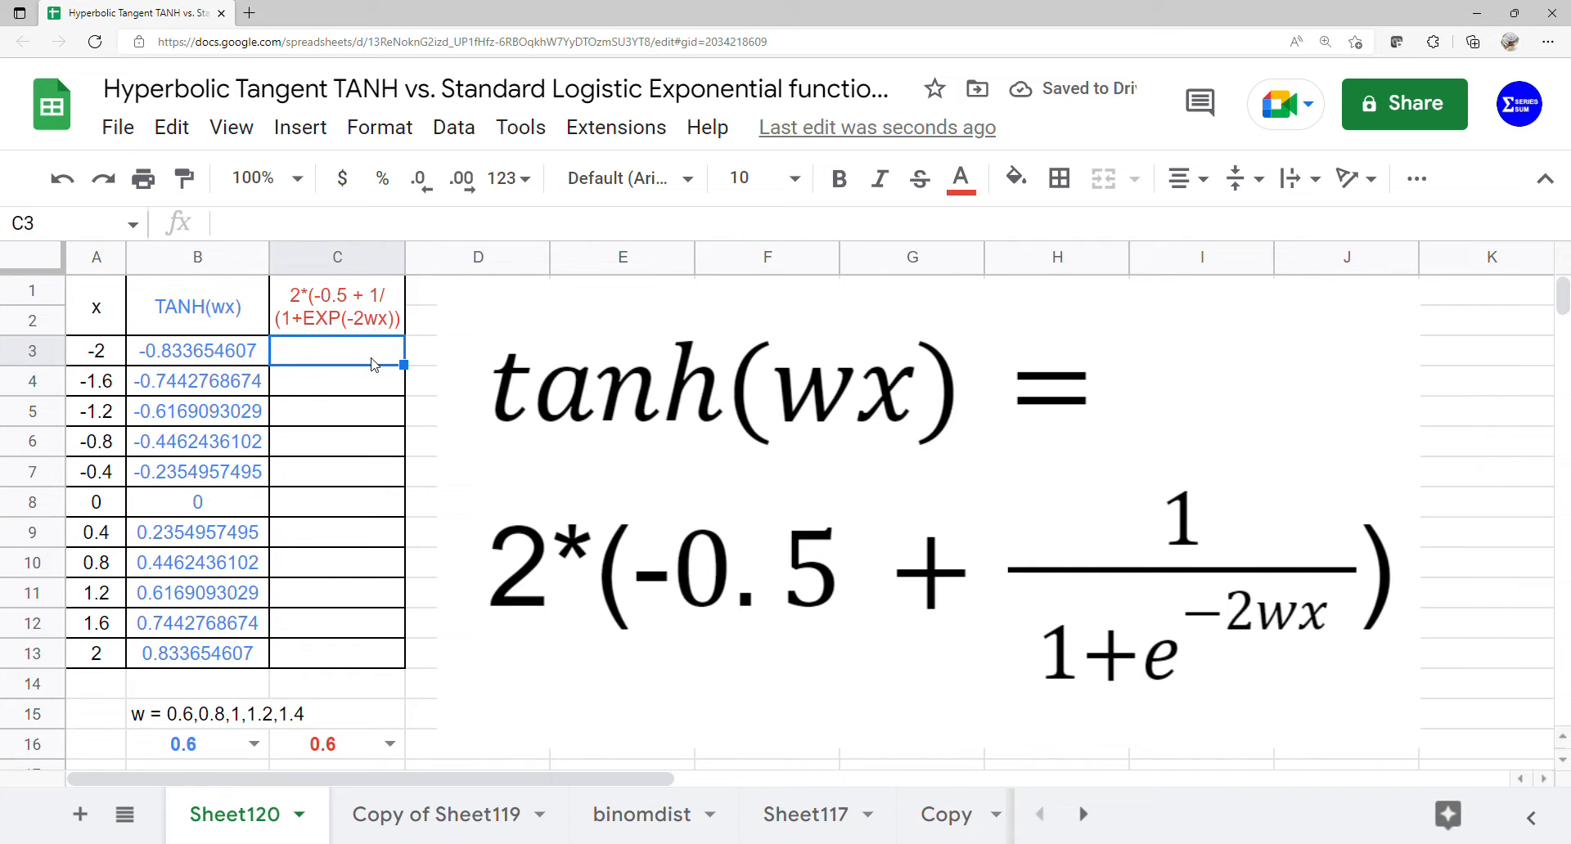
pyautogui.click(115, 326)
pyautogui.moveTo(115, 325); pyautogui.dragTo(348, 662)
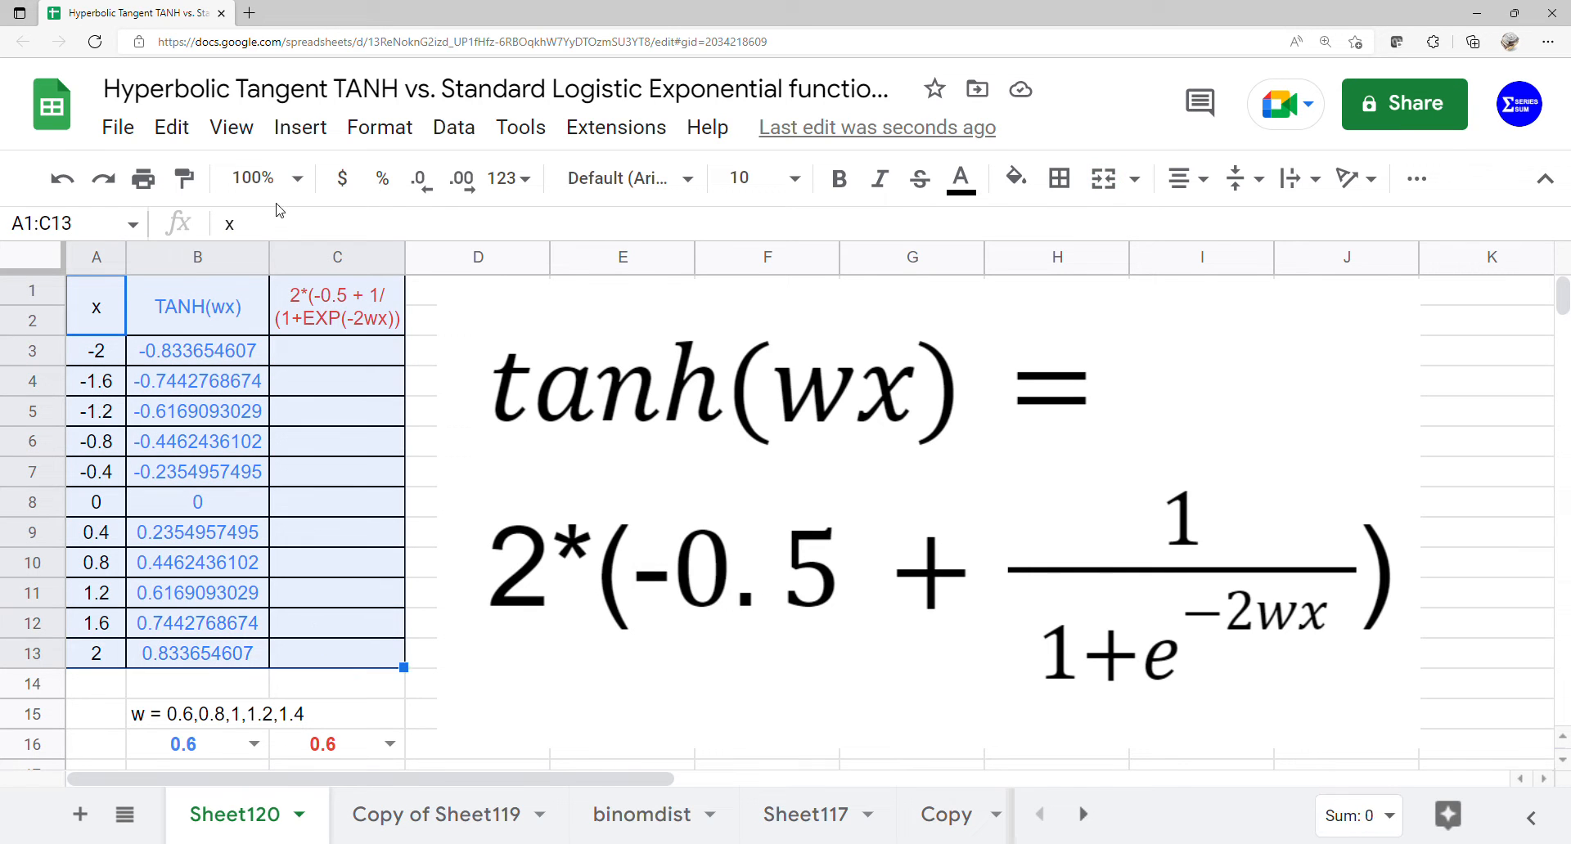
pyautogui.click(300, 128)
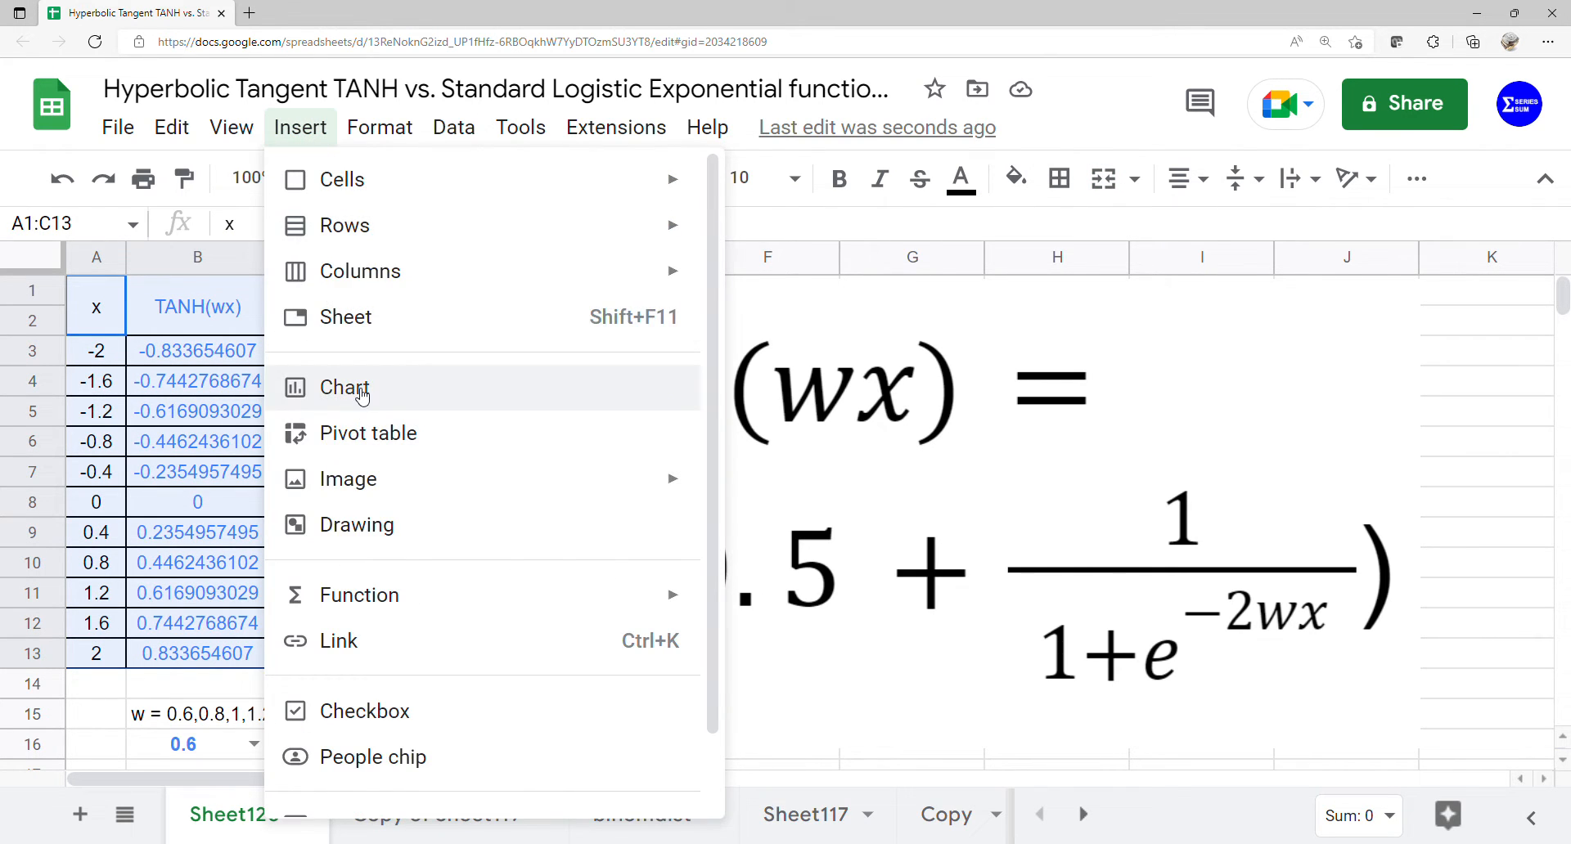
pyautogui.click(304, 388)
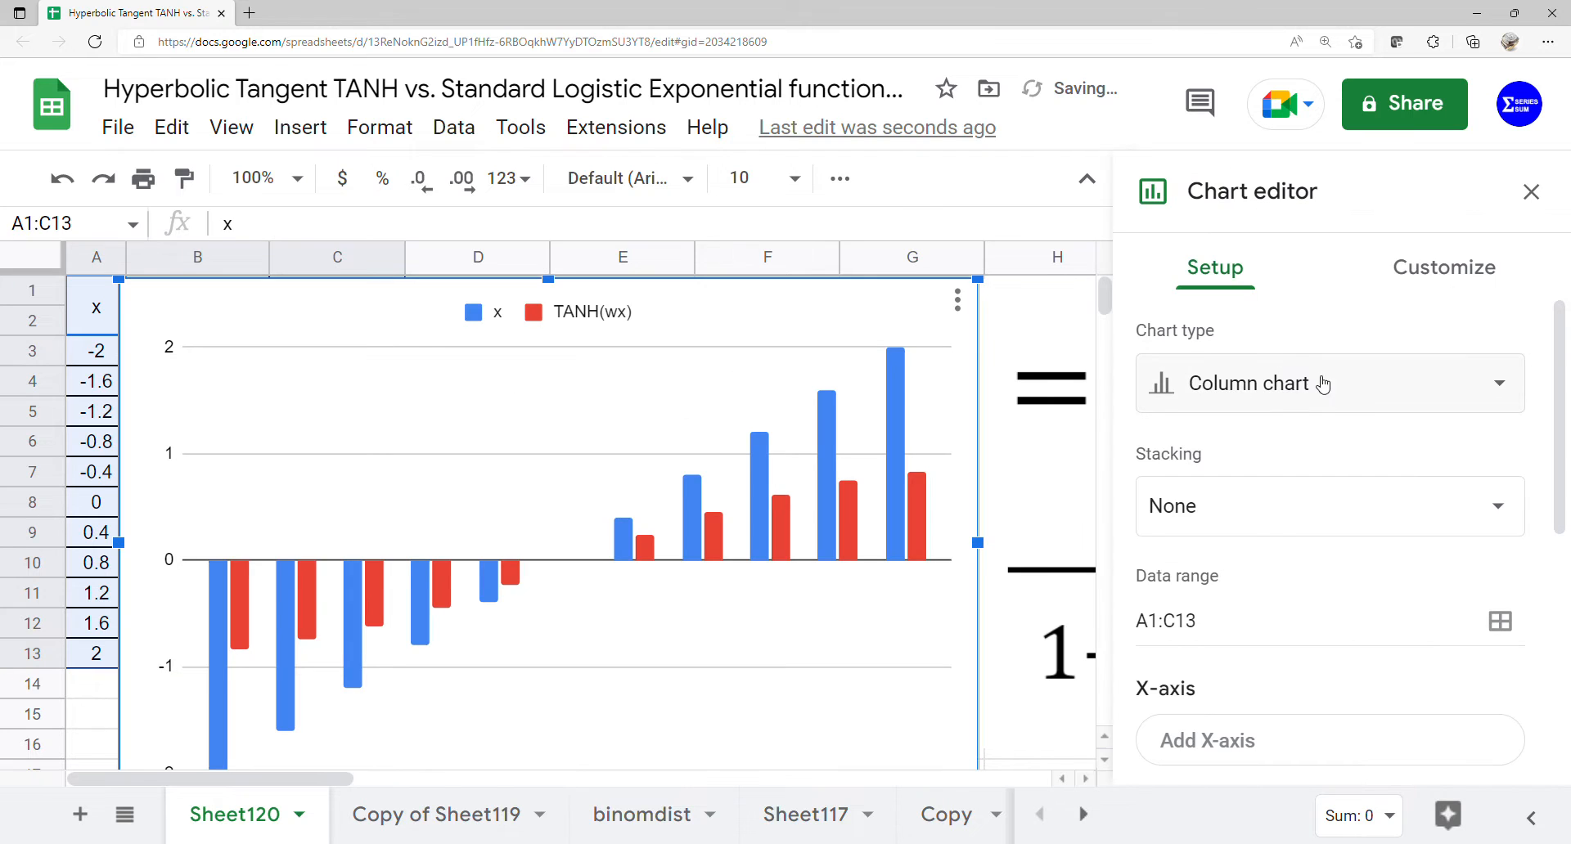
# Change the chart to a scatter chart and use row 1 as headers
pyautogui.click(1331, 388)
pyautogui.scroll(-10, 1254, 563)
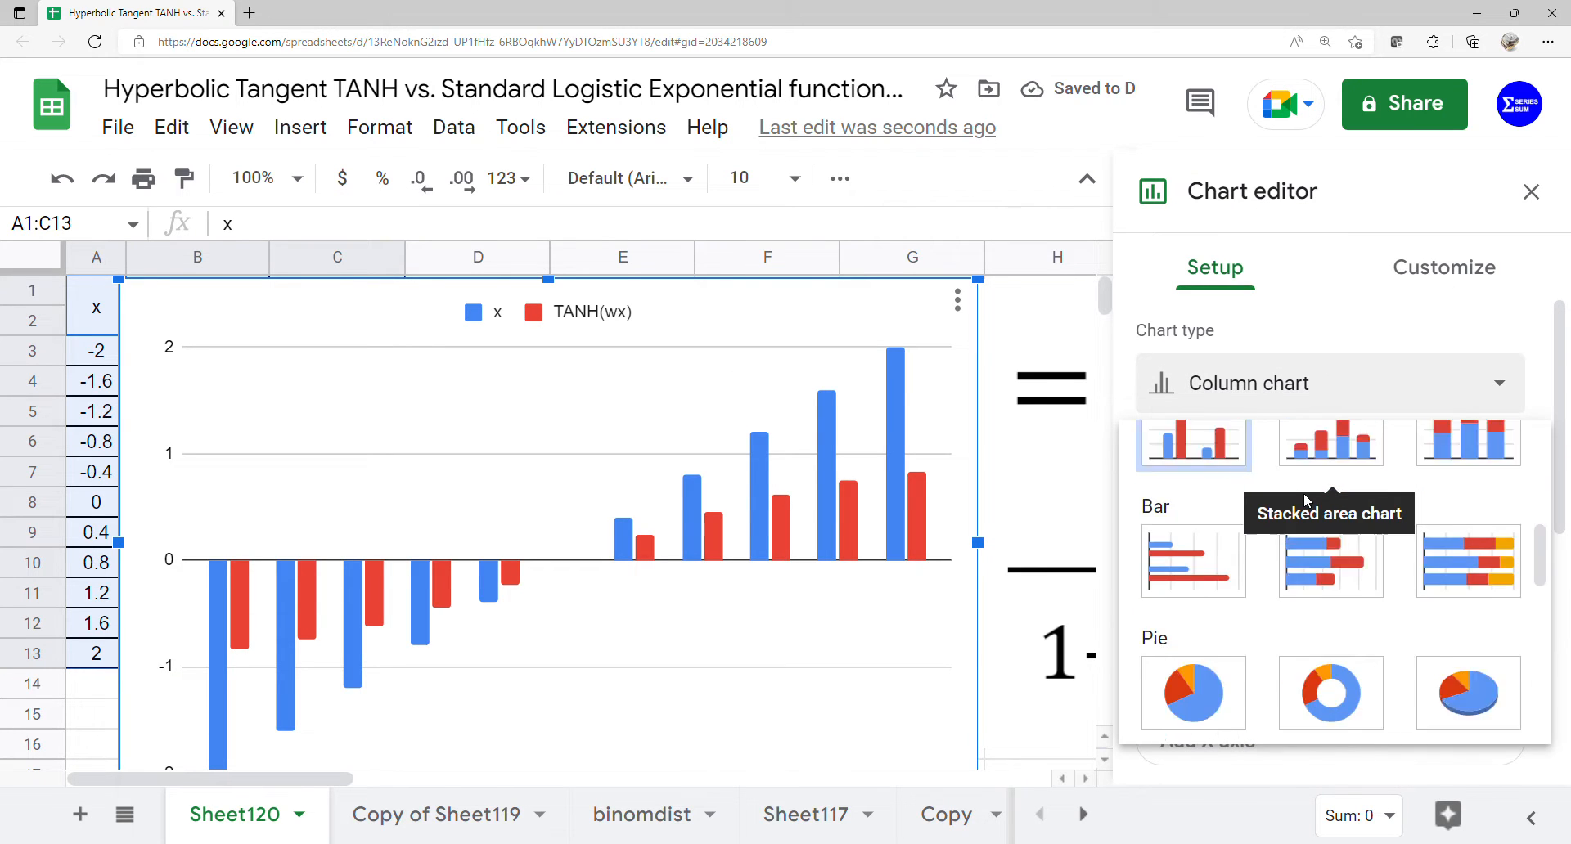
pyautogui.click(1227, 585)
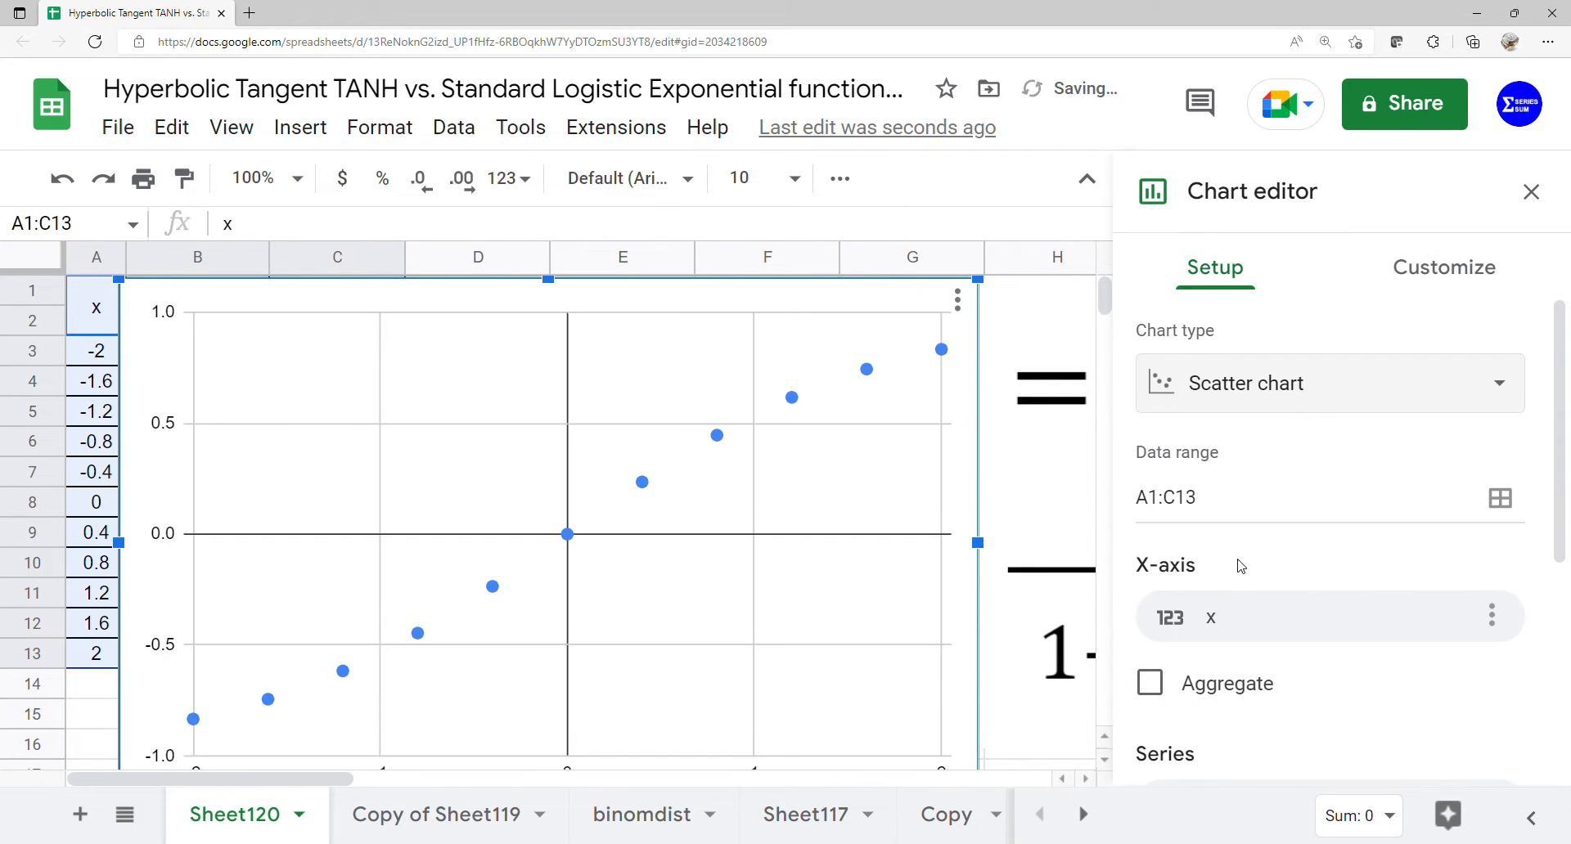
pyautogui.scroll(-5, 1260, 554)
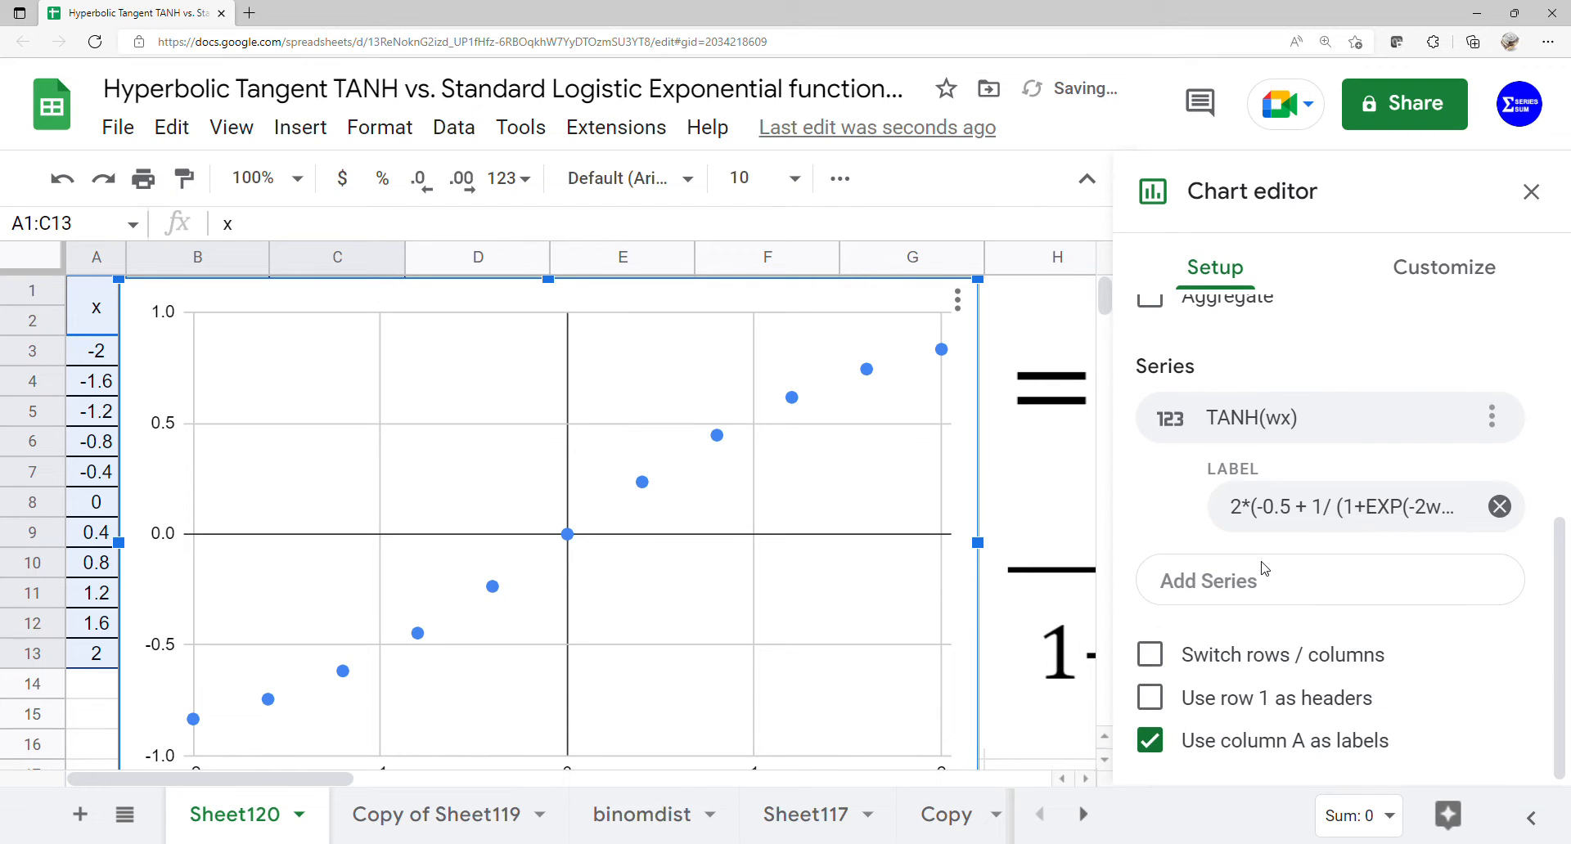
pyautogui.click(1170, 695)
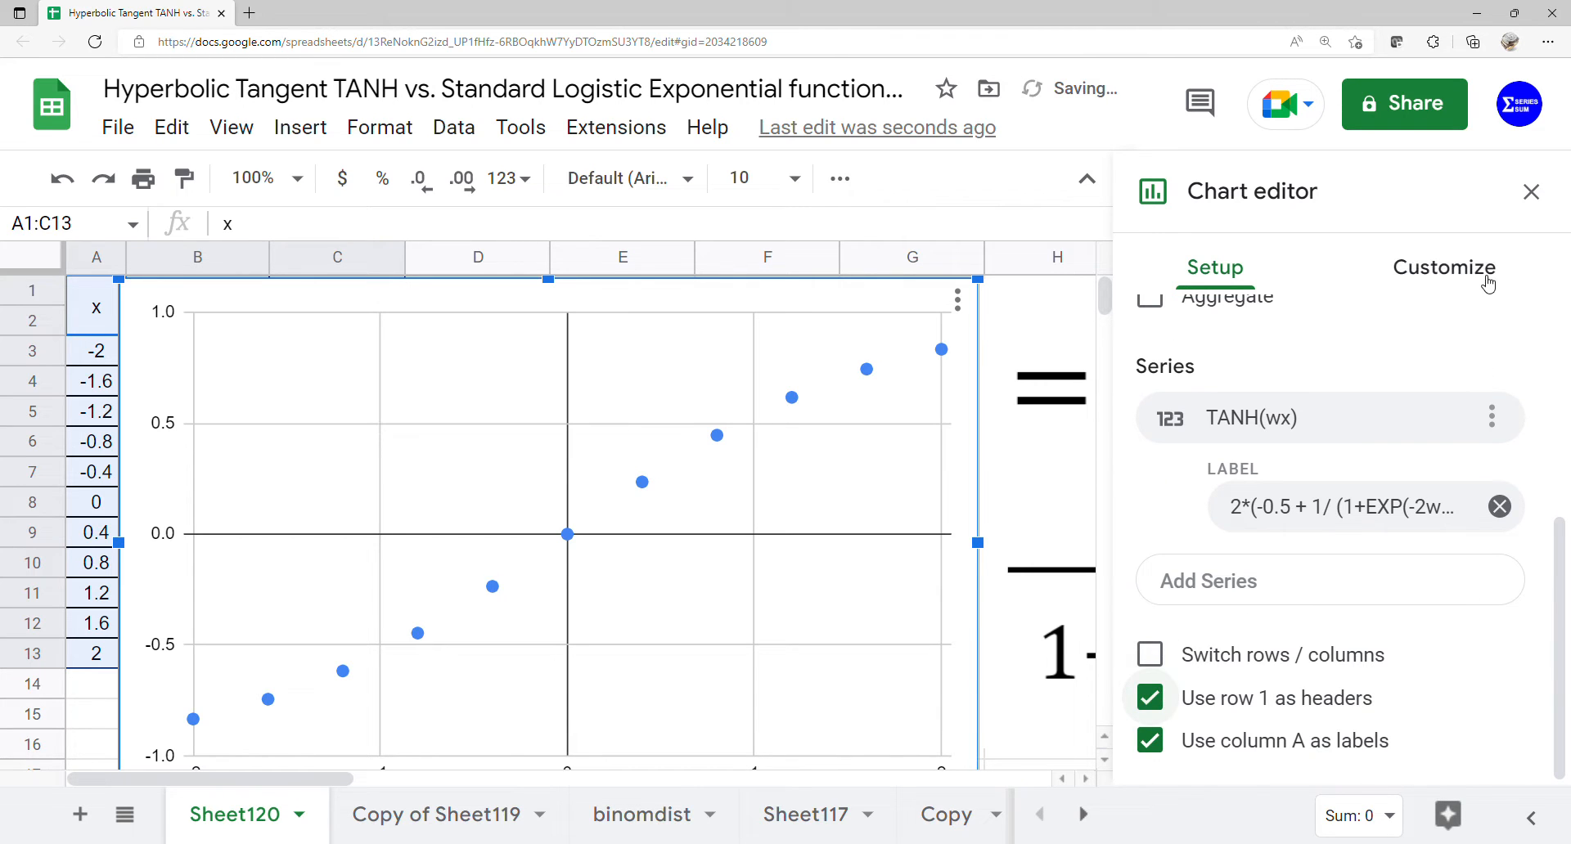
# Add a trendline of type Polynomial to the chart's TANH(wx) series
pyautogui.click(1488, 282)
pyautogui.click(1252, 368)
pyautogui.scroll(-5, 1253, 374)
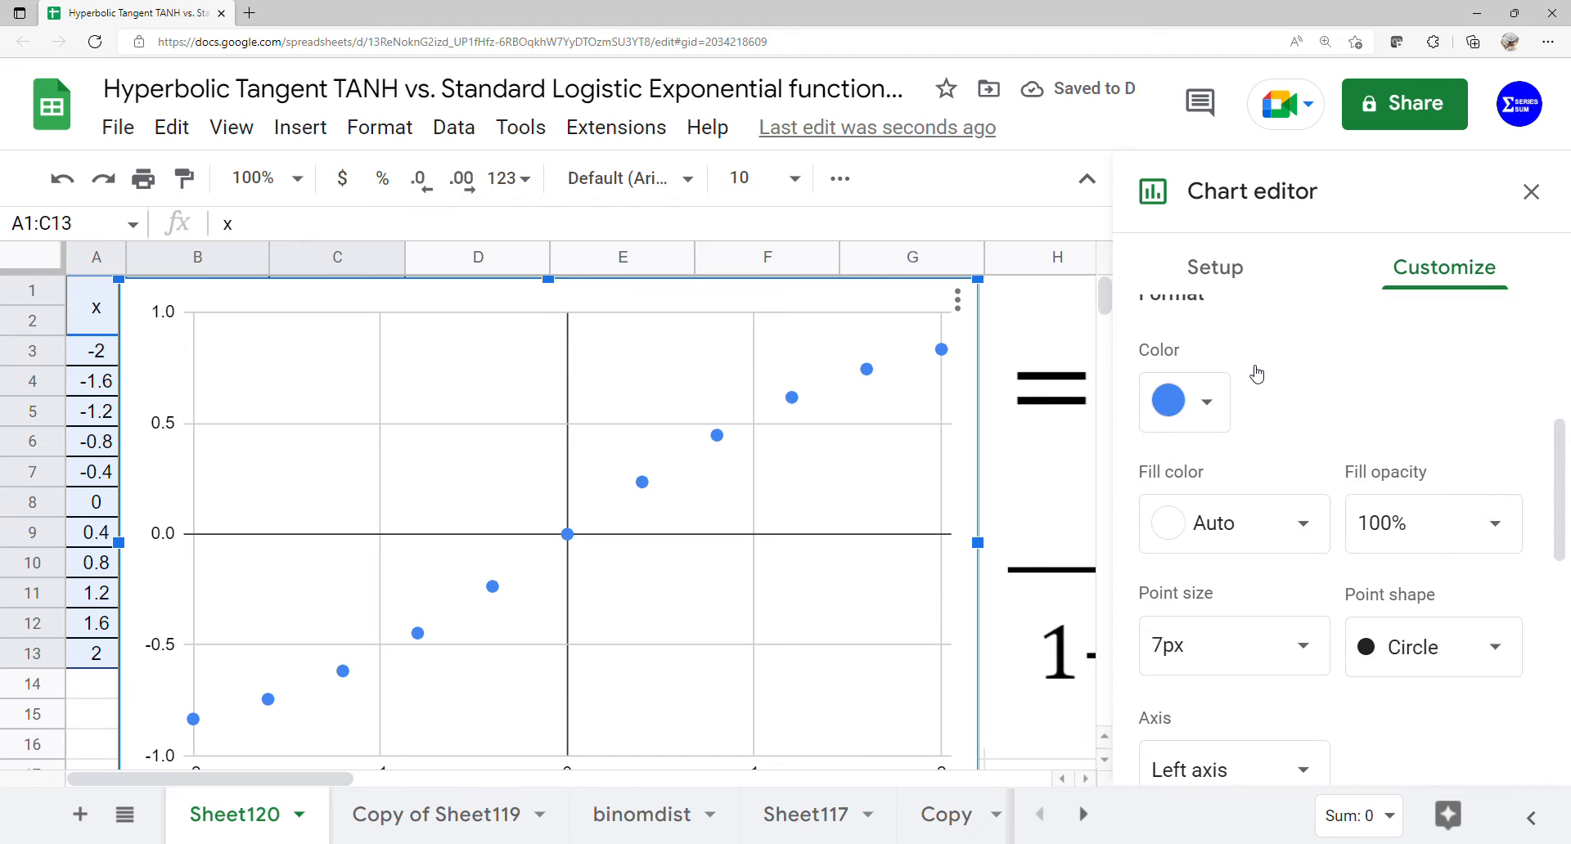
pyautogui.scroll(-4, 1254, 384)
pyautogui.click(1248, 534)
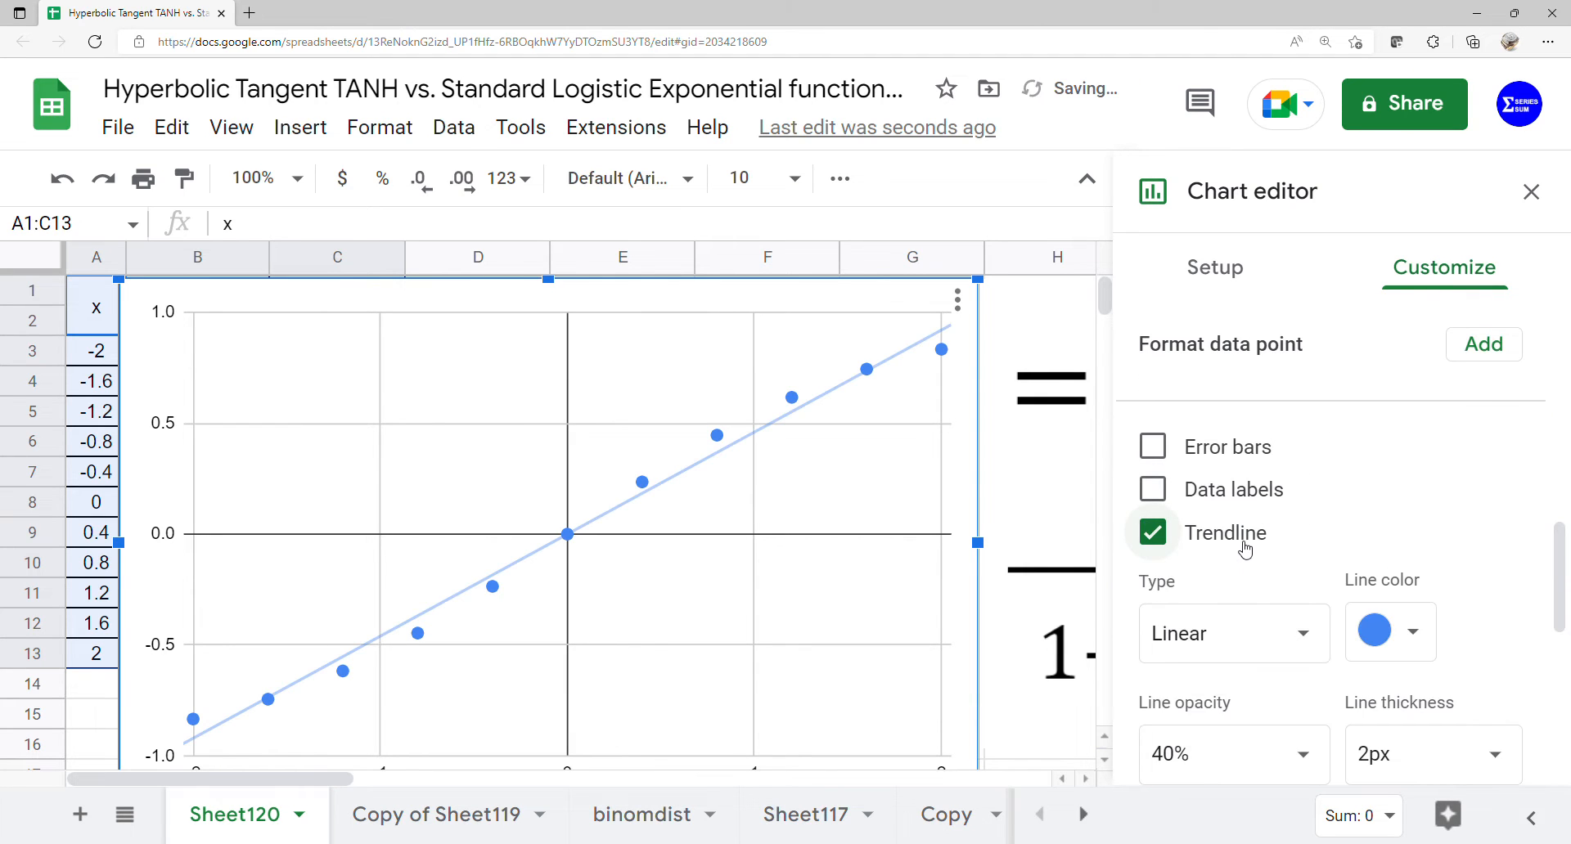
pyautogui.scroll(-2, 1251, 536)
pyautogui.click(1286, 489)
pyautogui.click(1219, 572)
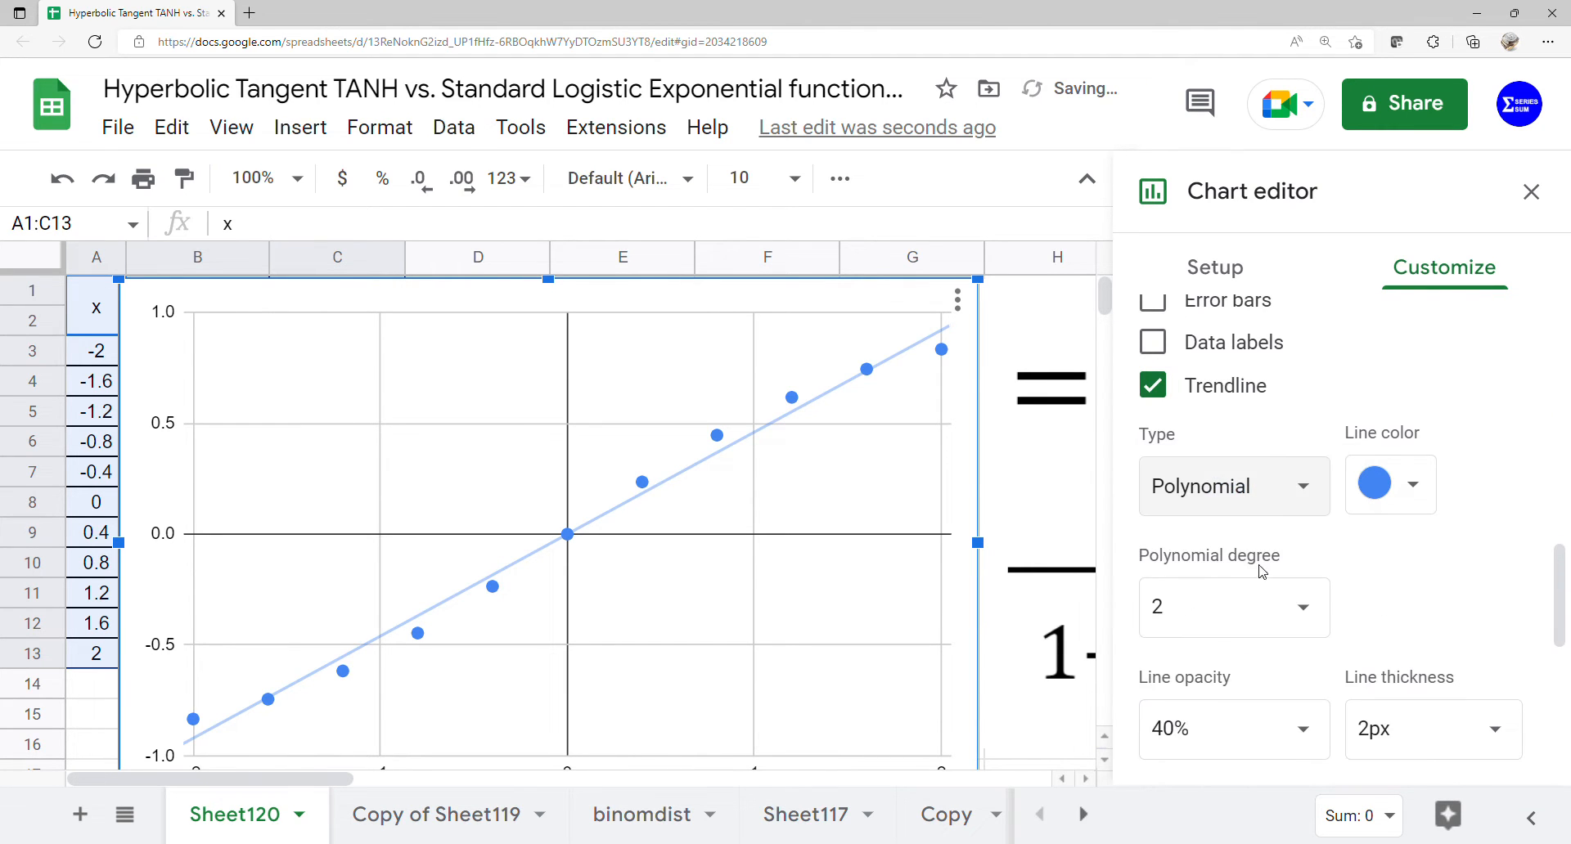
# Set the trendline's polynomial degree to 10 and its label to Use Equation
pyautogui.scroll(-2, 1283, 541)
pyautogui.click(1303, 456)
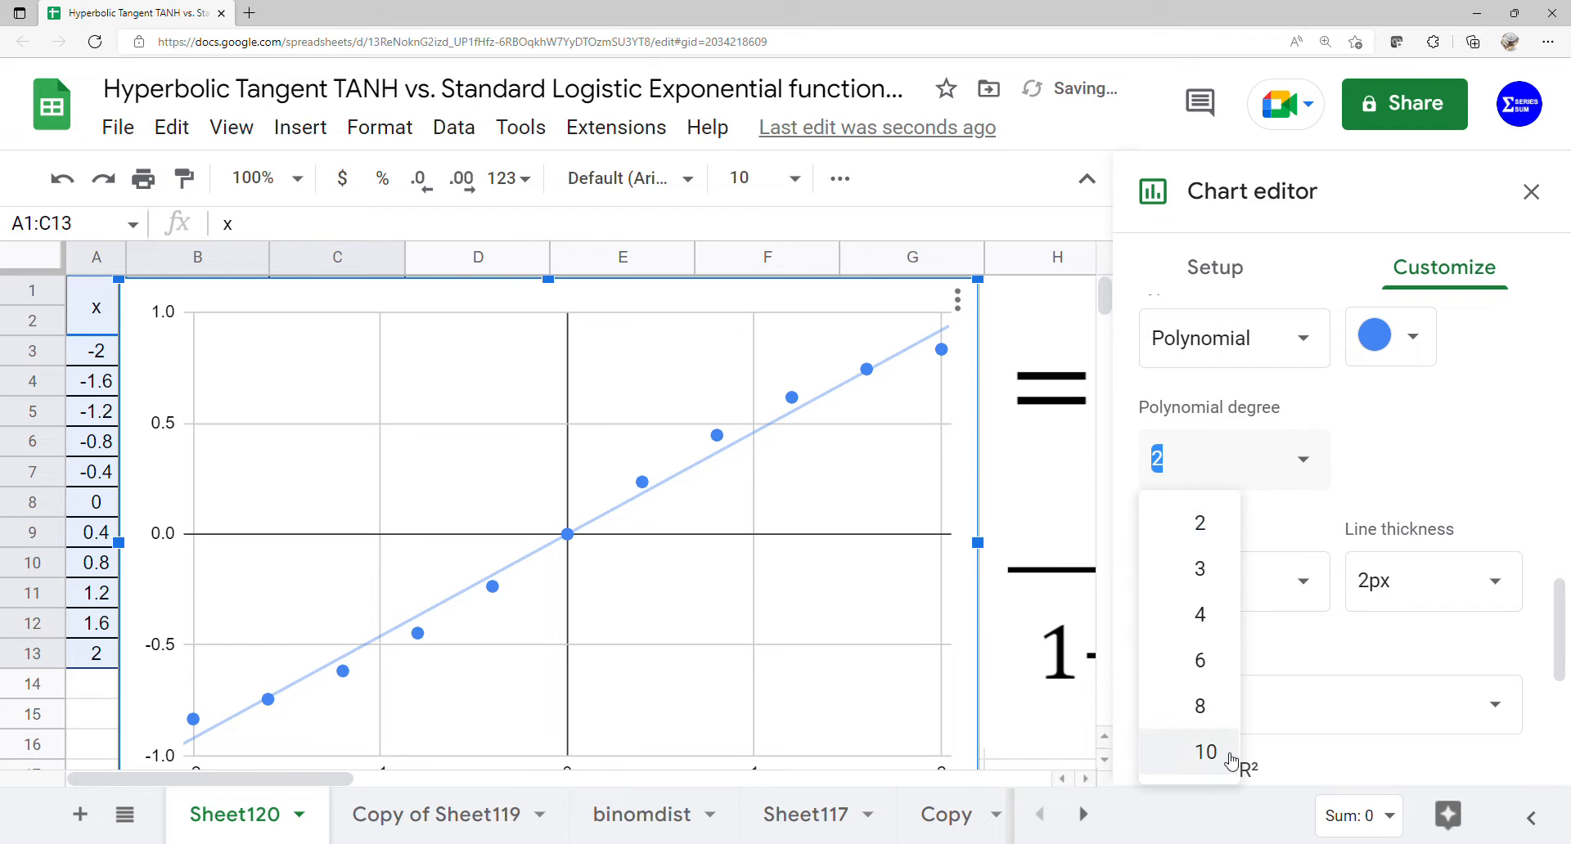
pyautogui.click(1233, 757)
pyautogui.scroll(-1, 1295, 642)
pyautogui.click(1308, 635)
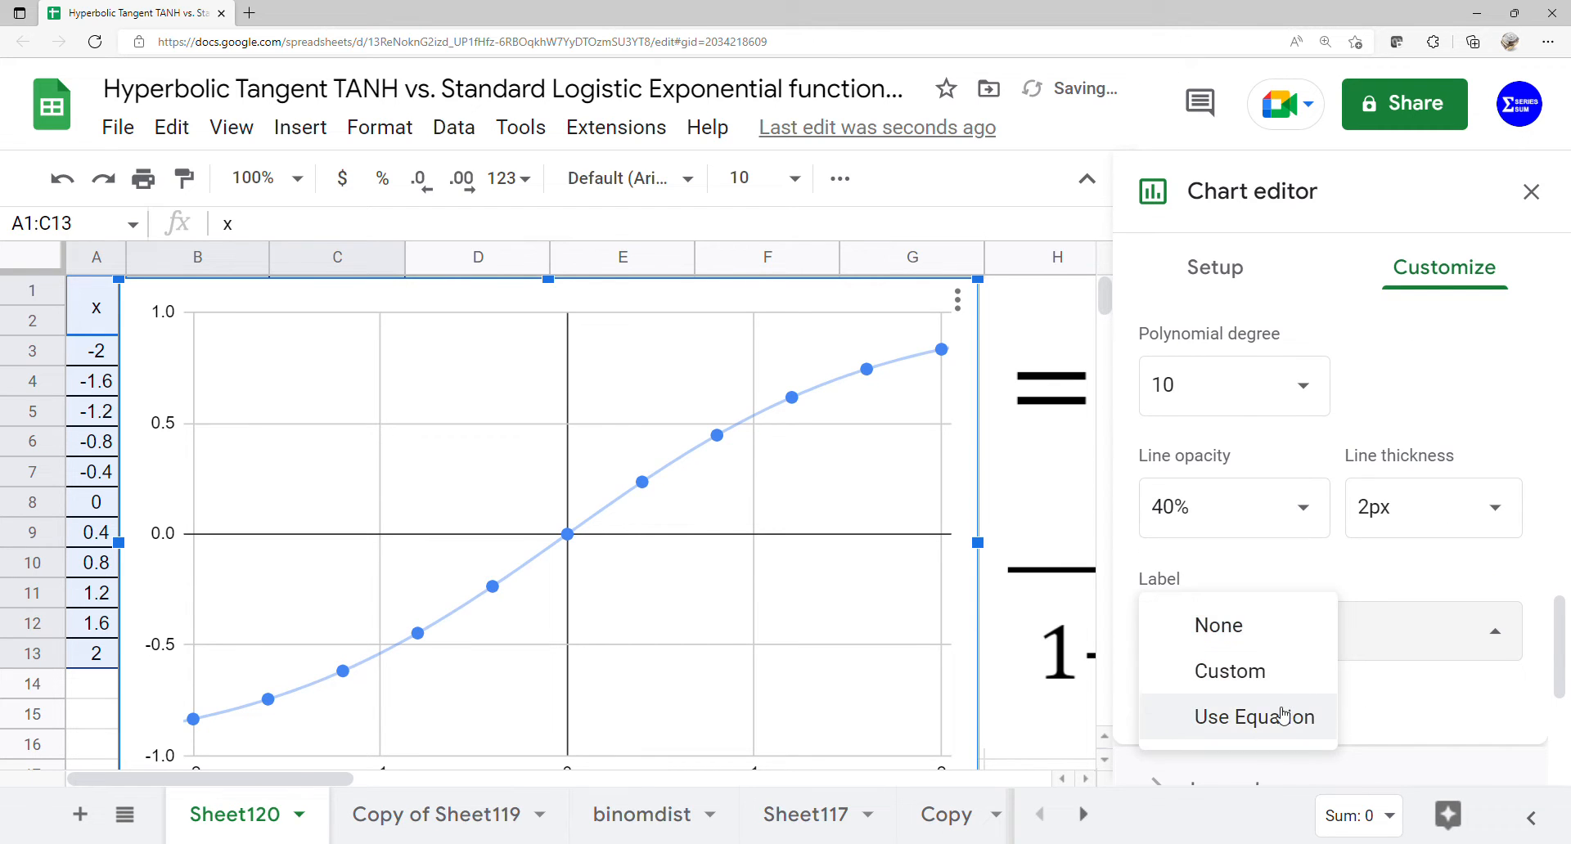
pyautogui.click(1288, 717)
# Set the chart's legend position to Left and close the chart editor
pyautogui.scroll(-2, 1304, 652)
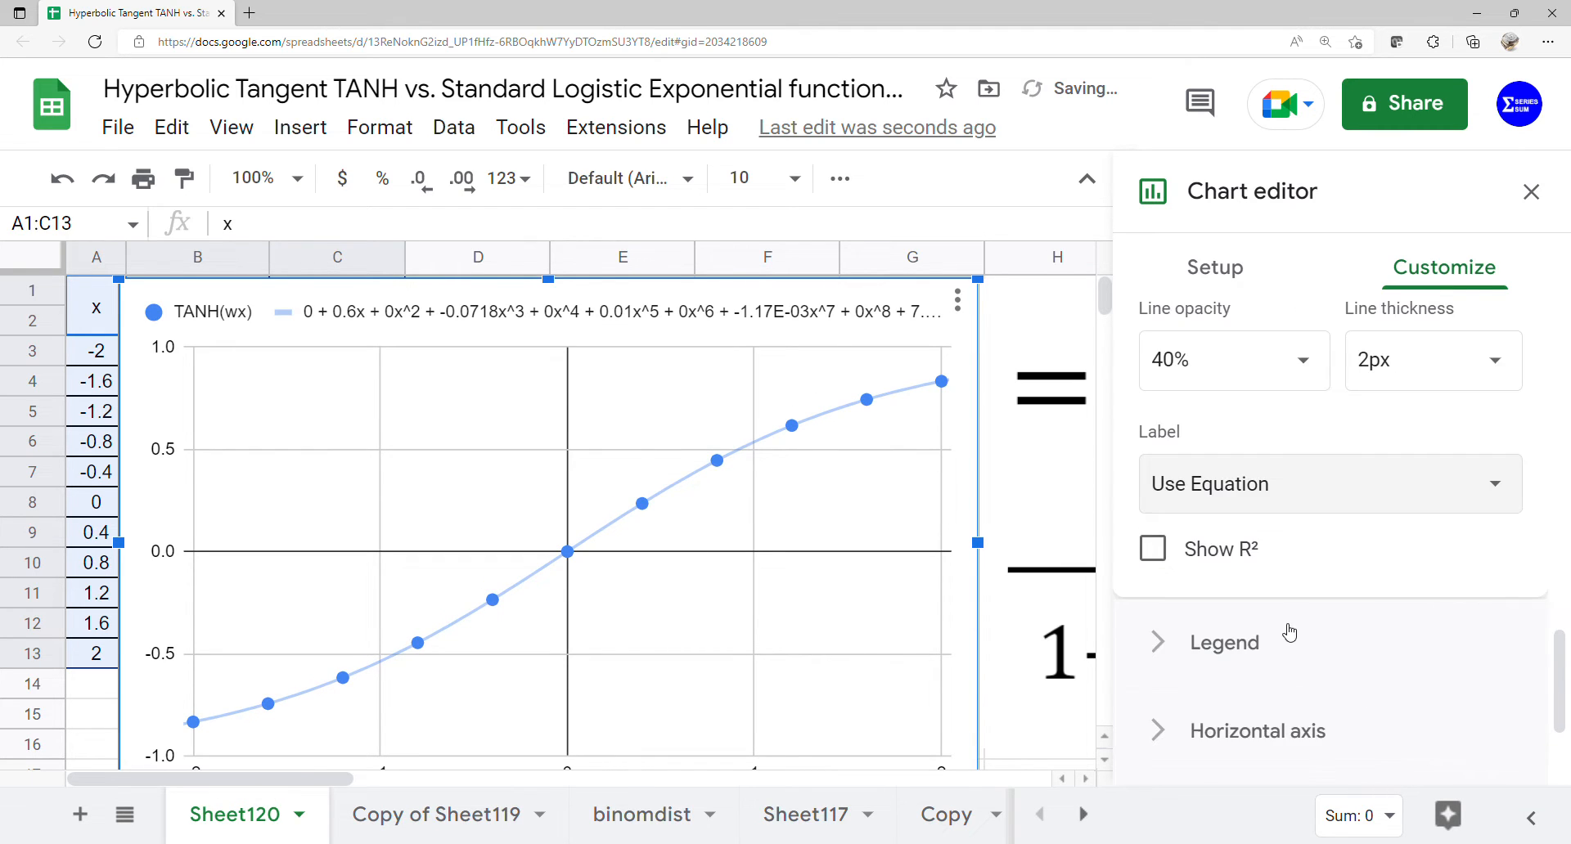
pyautogui.click(1224, 643)
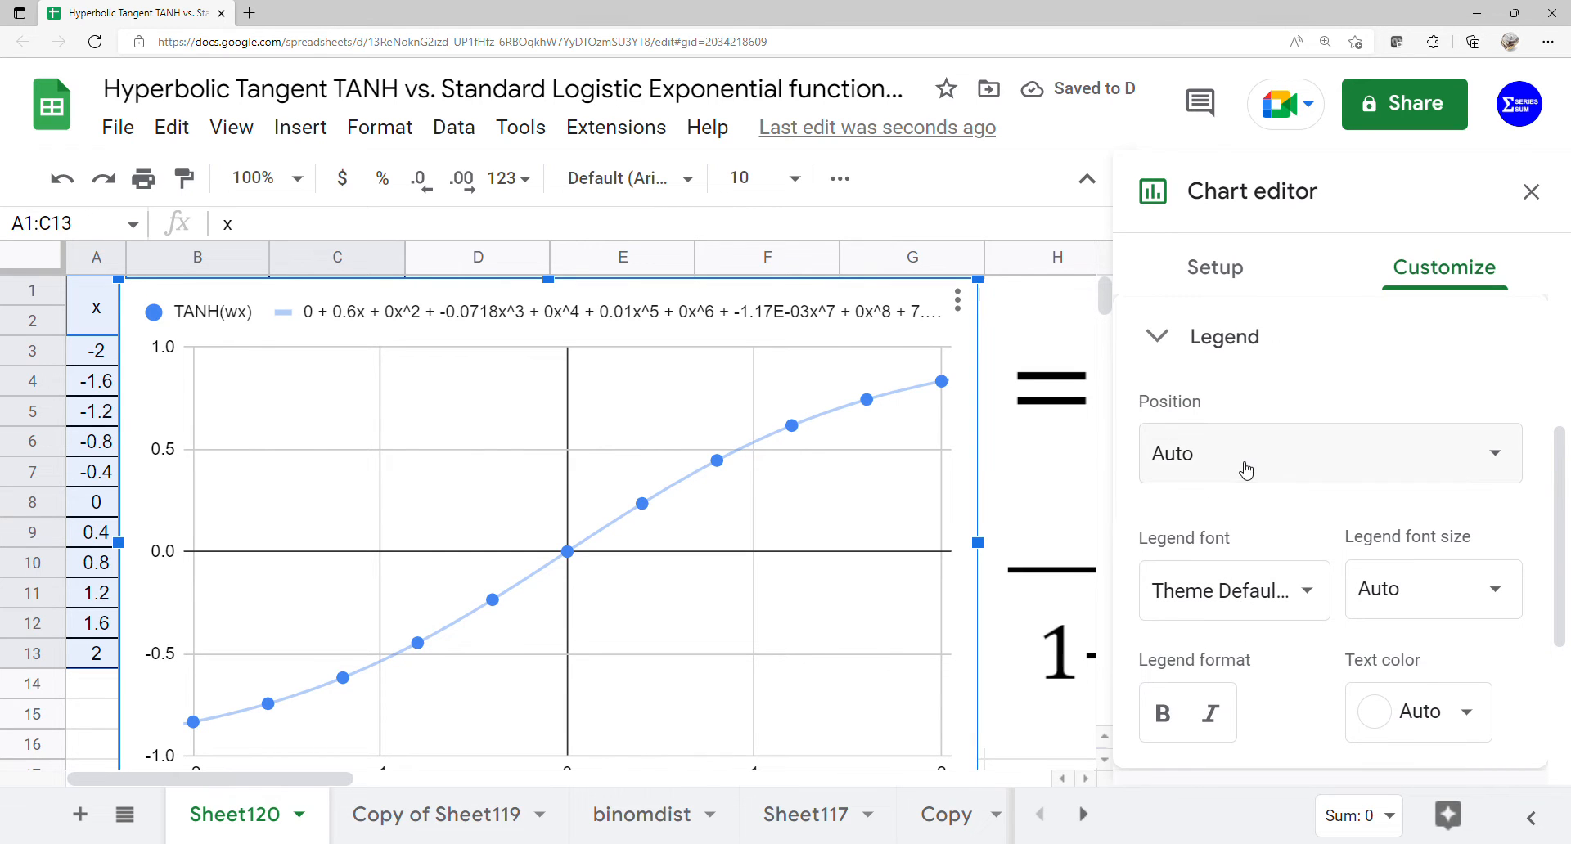
pyautogui.click(1243, 470)
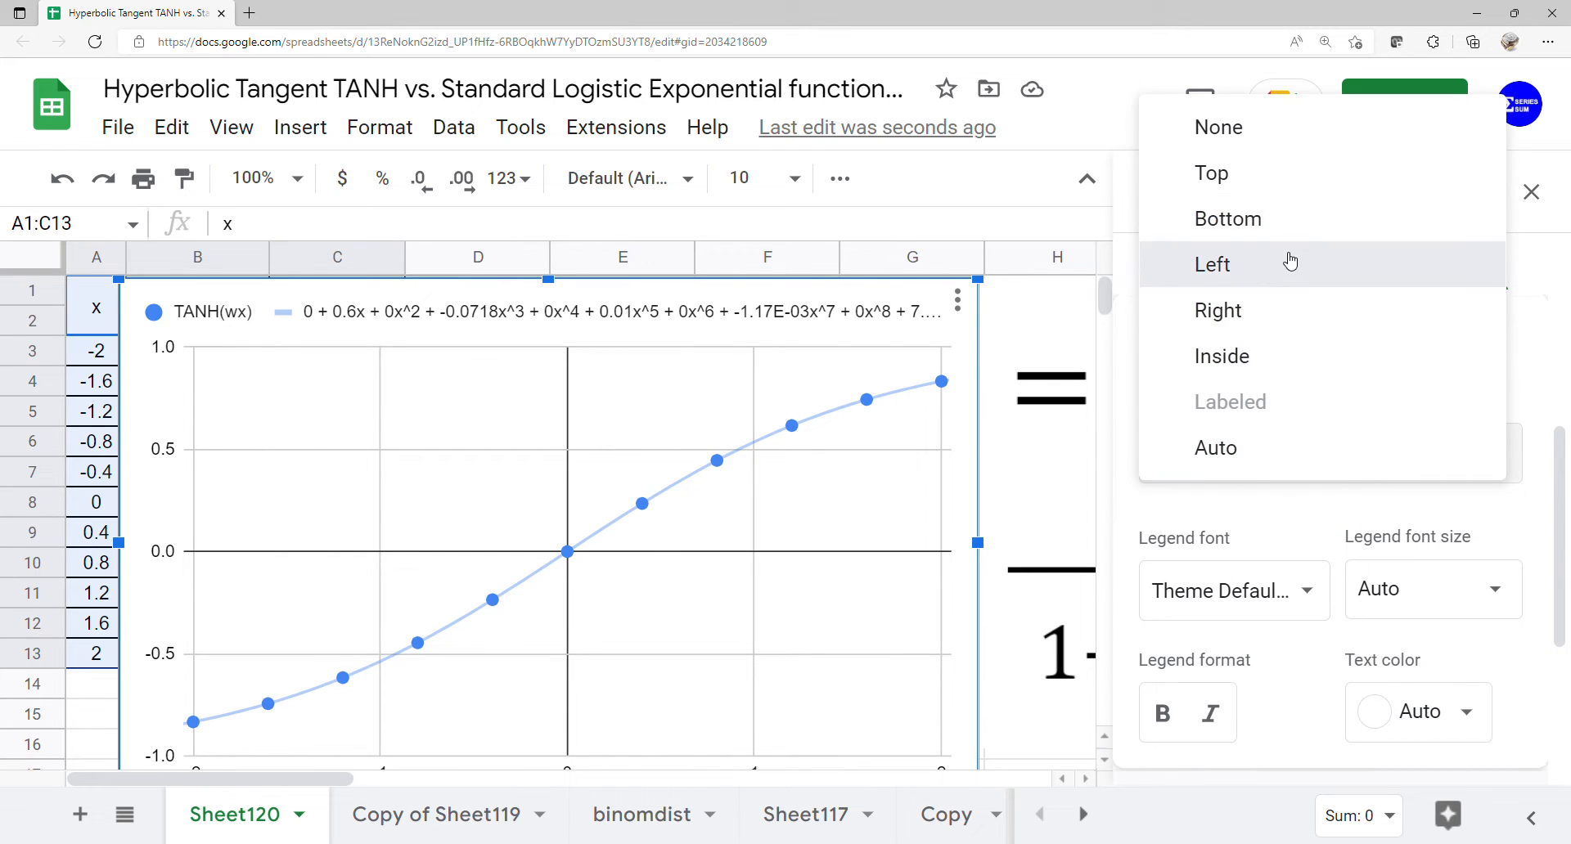
pyautogui.click(1286, 259)
pyautogui.click(1530, 191)
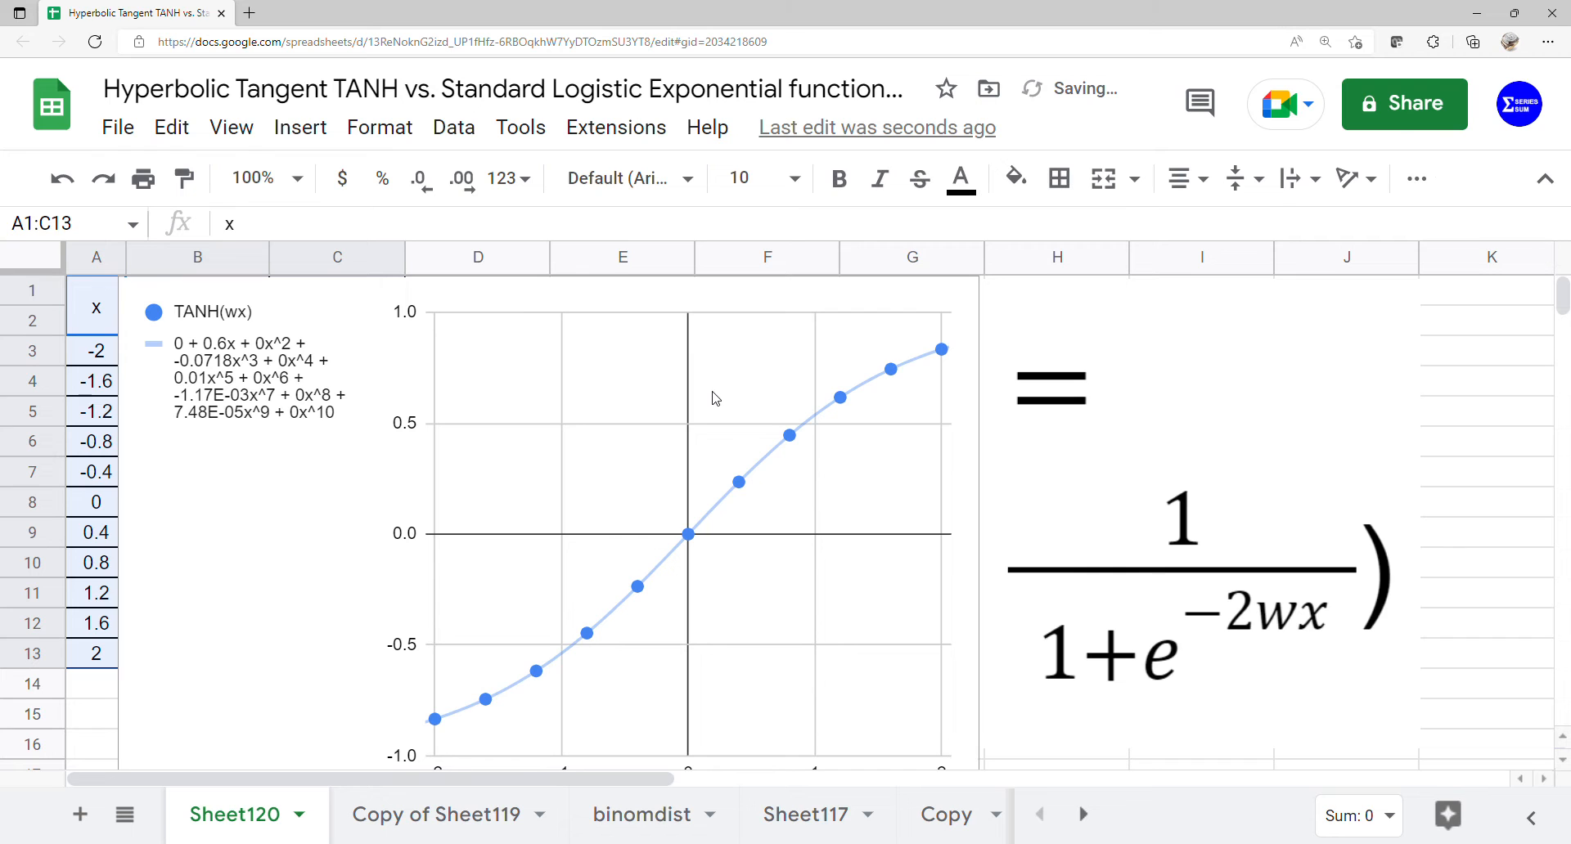
# Move and resize the chart to sit beside the table, spanning columns D to J and rows 1 to 16
pyautogui.moveTo(730, 380); pyautogui.dragTo(1087, 319)
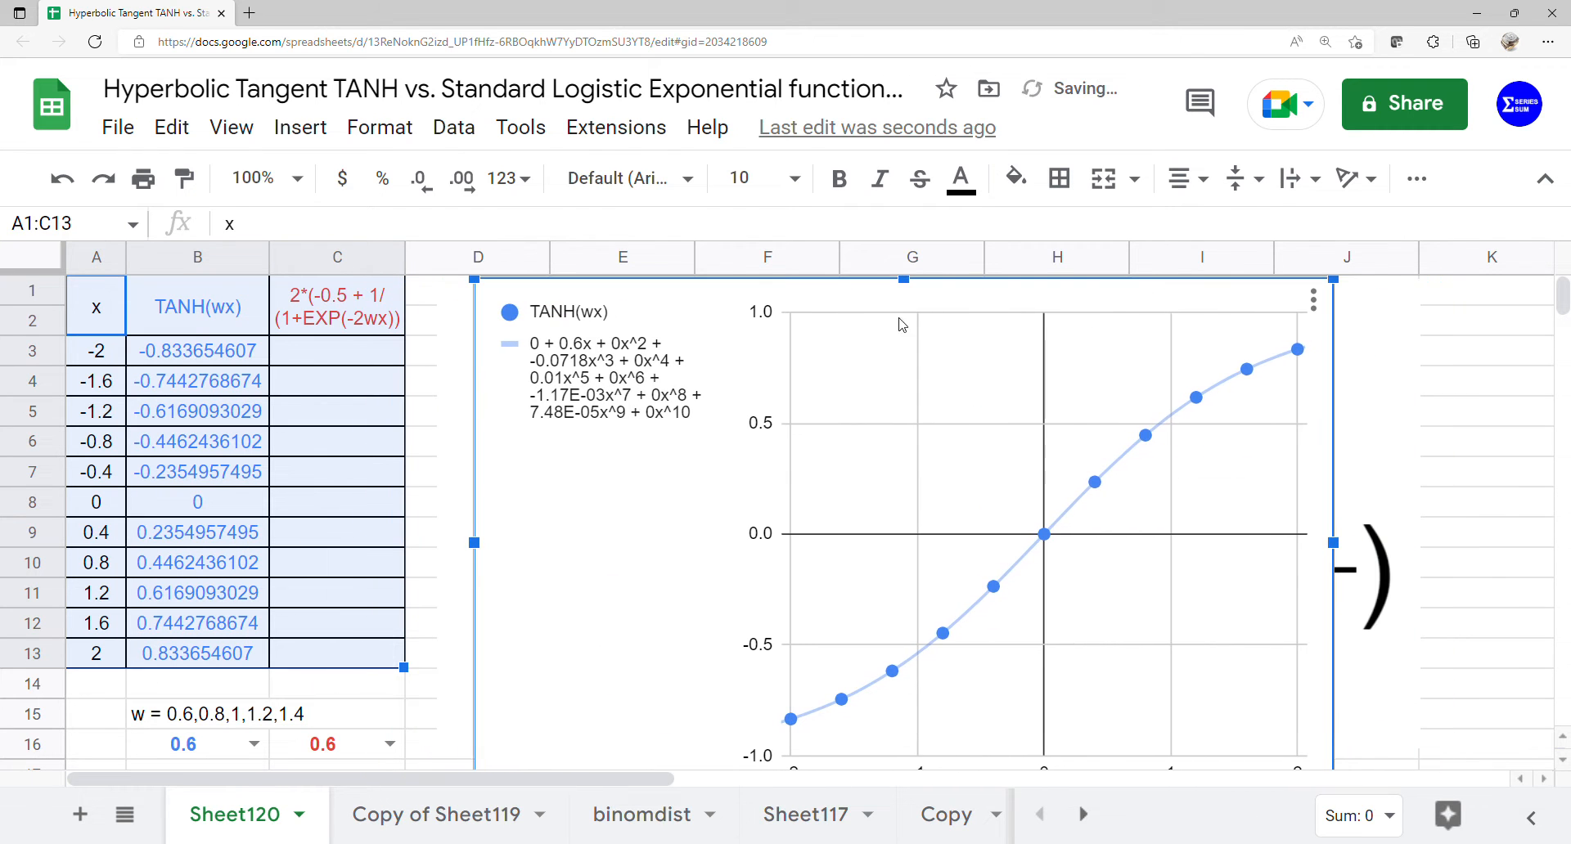
pyautogui.moveTo(477, 288); pyautogui.dragTo(582, 347)
pyautogui.moveTo(687, 485); pyautogui.dragTo(530, 425)
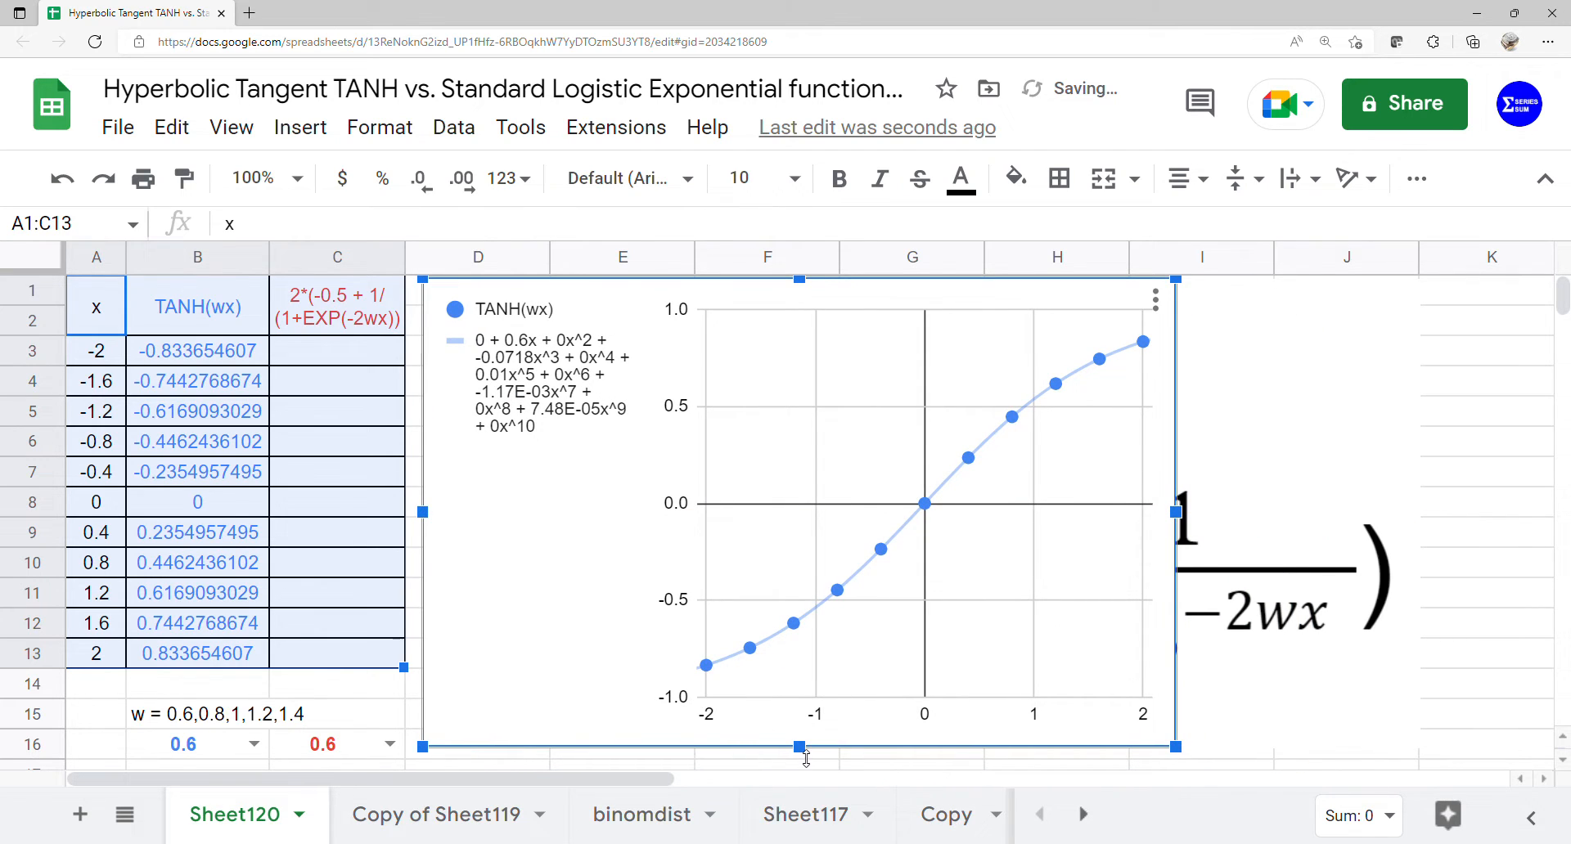
pyautogui.moveTo(805, 758); pyautogui.dragTo(805, 767)
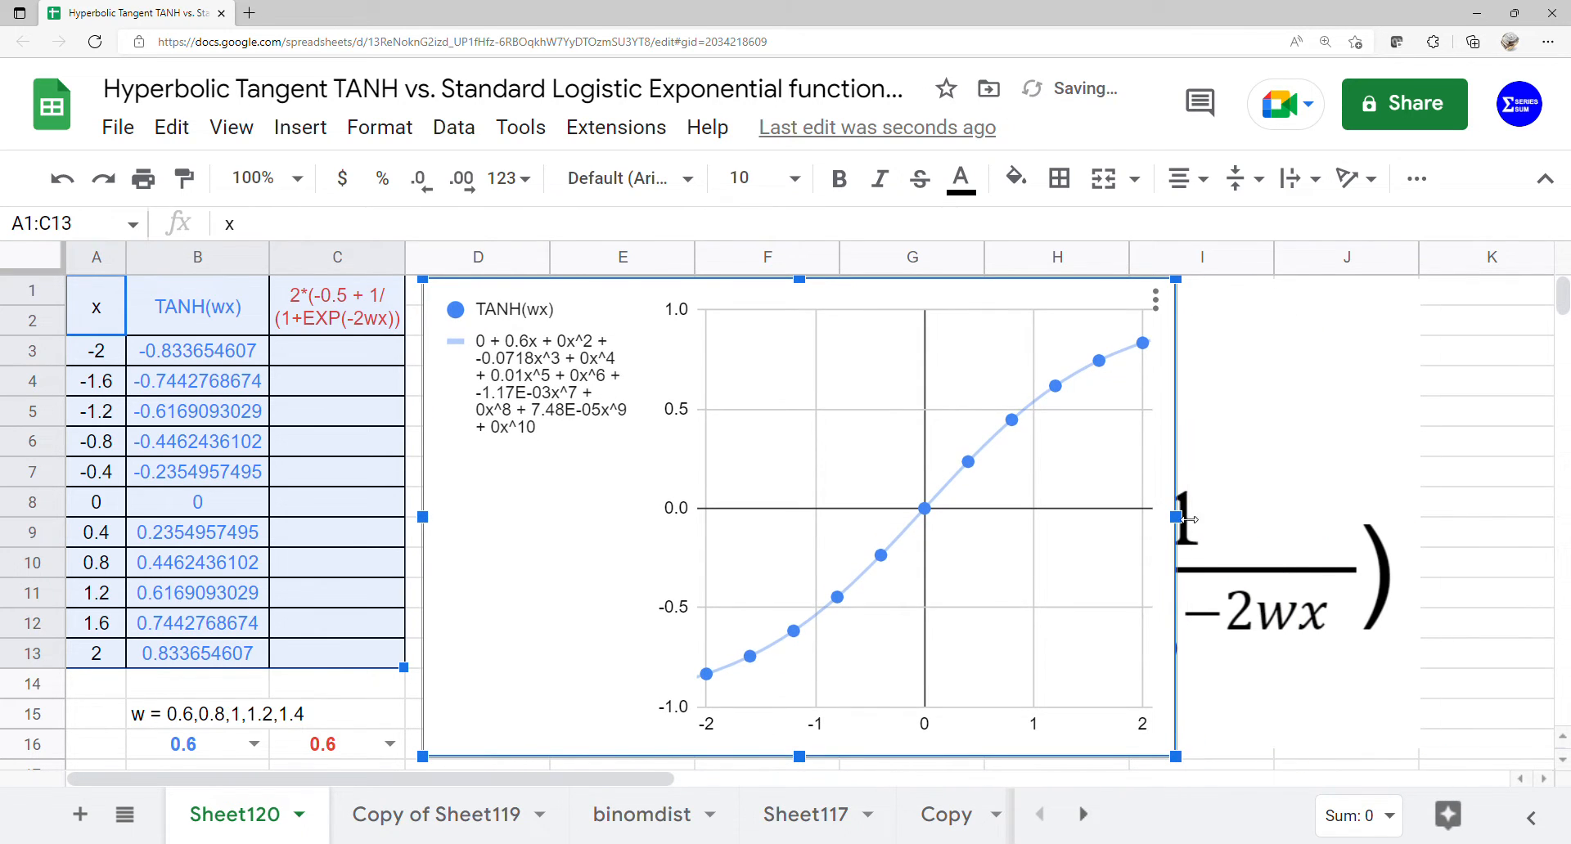
pyautogui.moveTo(1175, 517); pyautogui.dragTo(1406, 517)
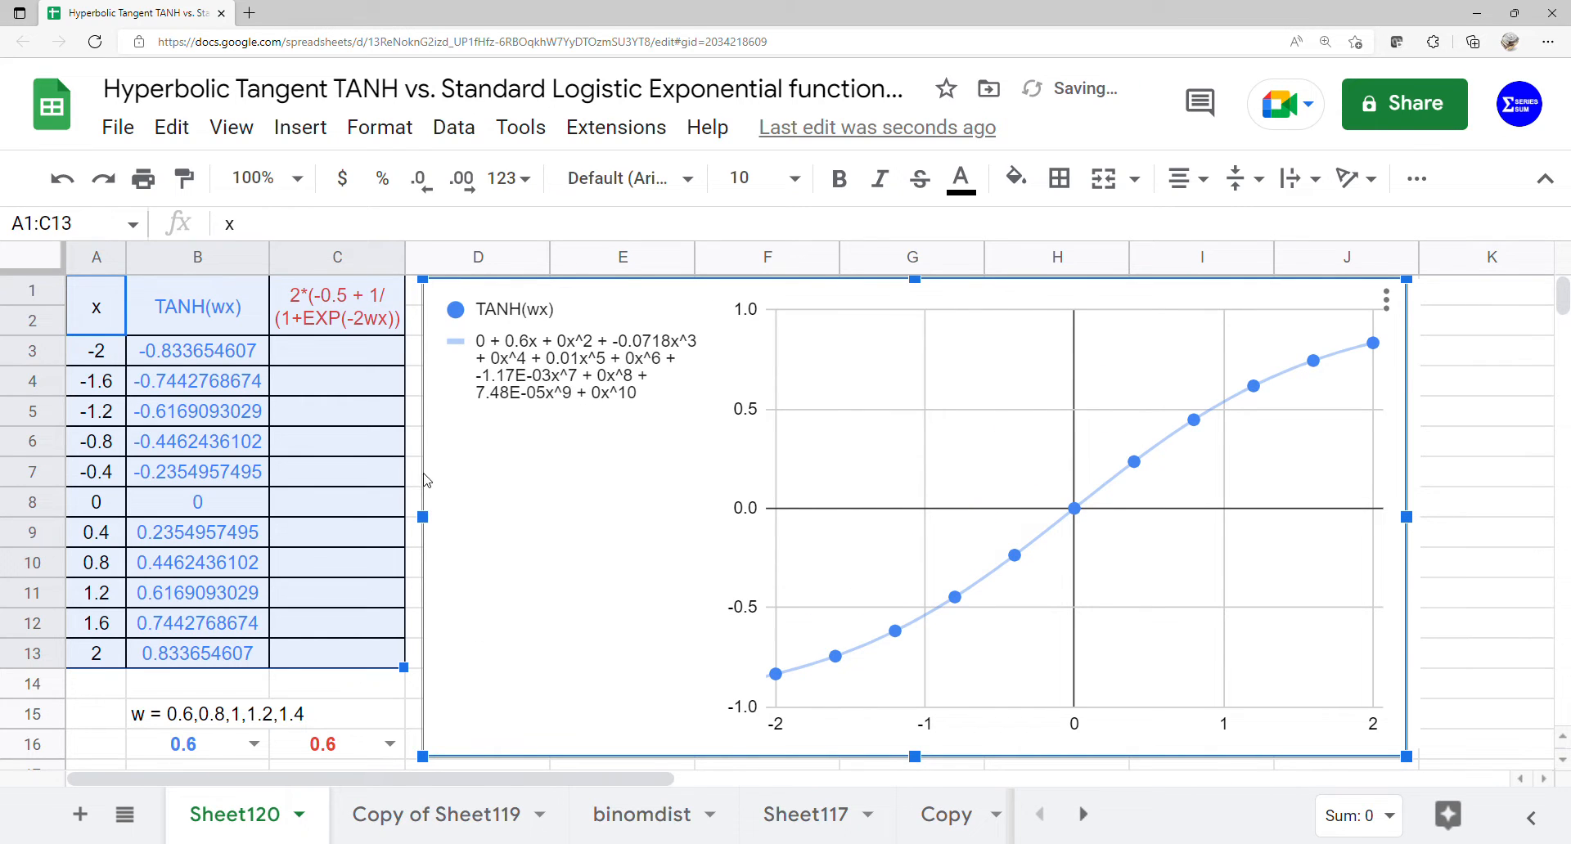
# Enter the array formula =ARRAYFORMULA(EXP(C16*A3:A13)) in cell C3
pyautogui.click(354, 357)
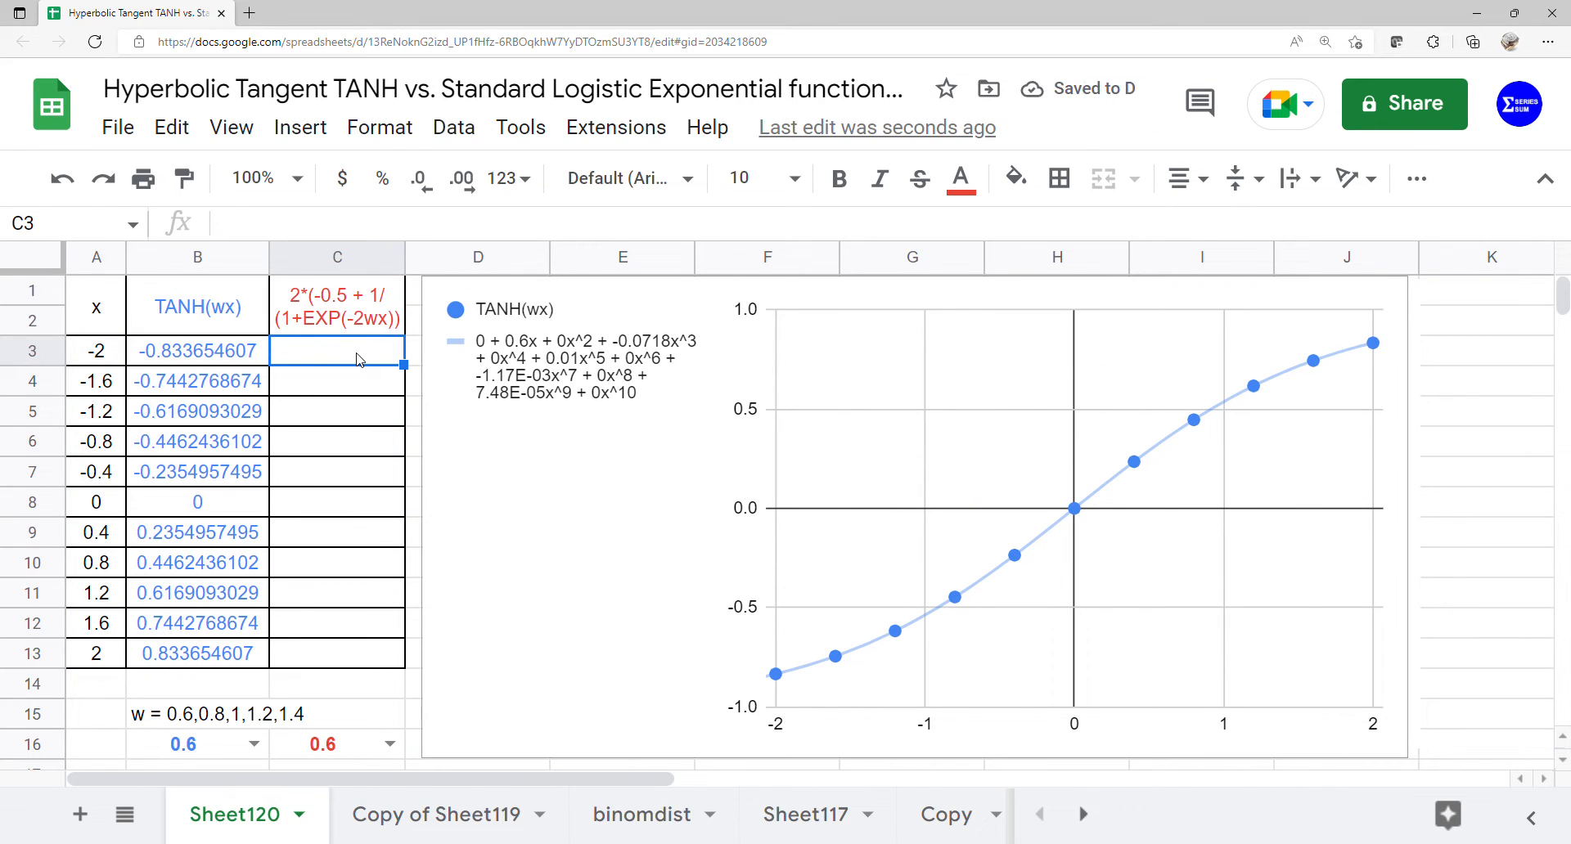
pyautogui.write('=ARRAYFORMULA(e')
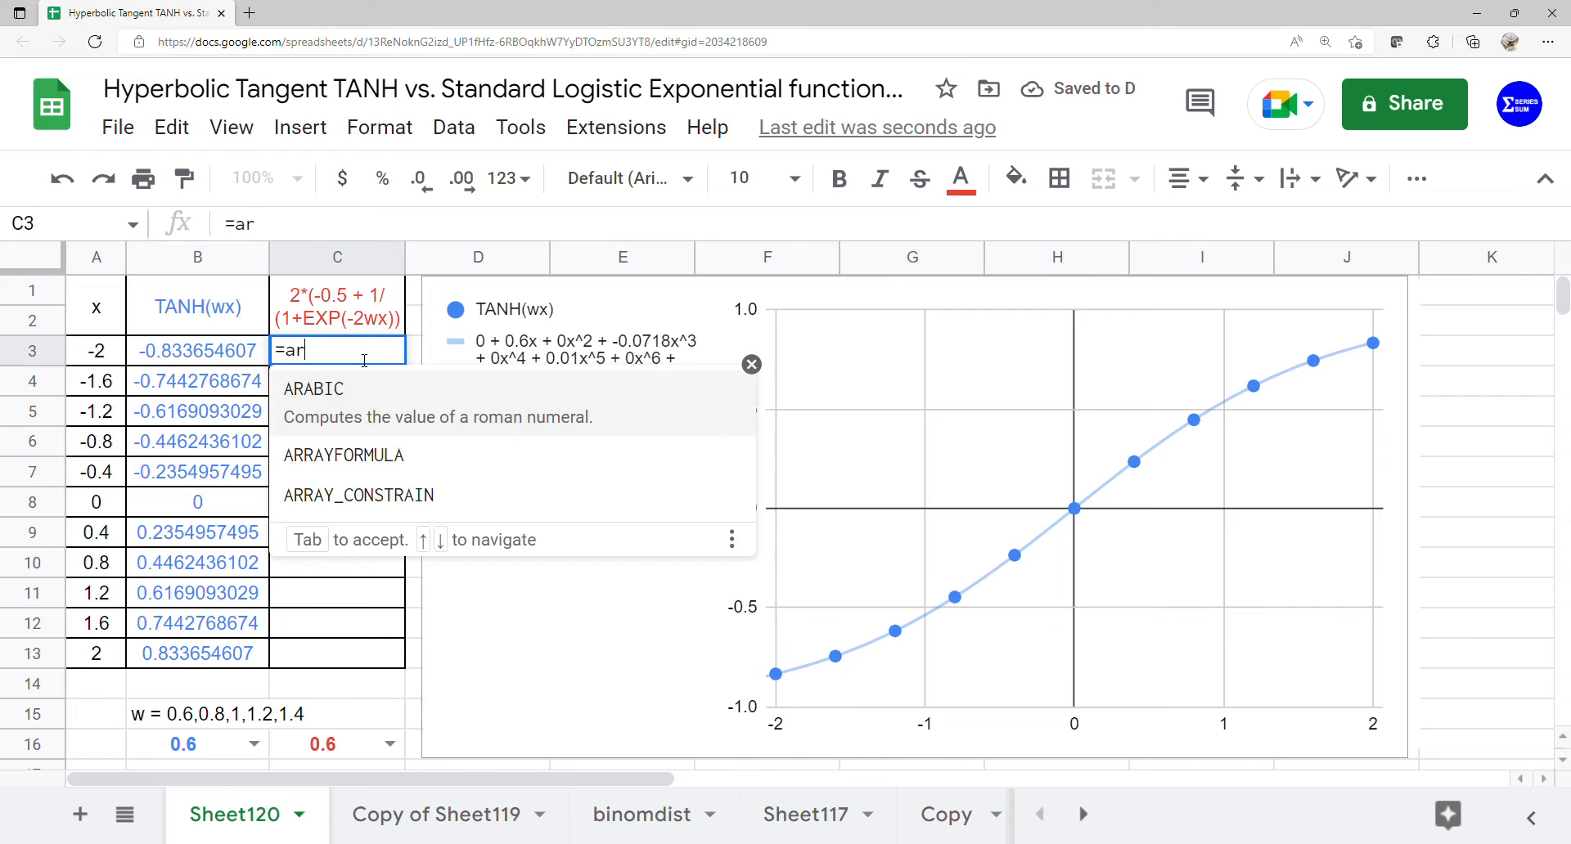
pyautogui.write('xp(')
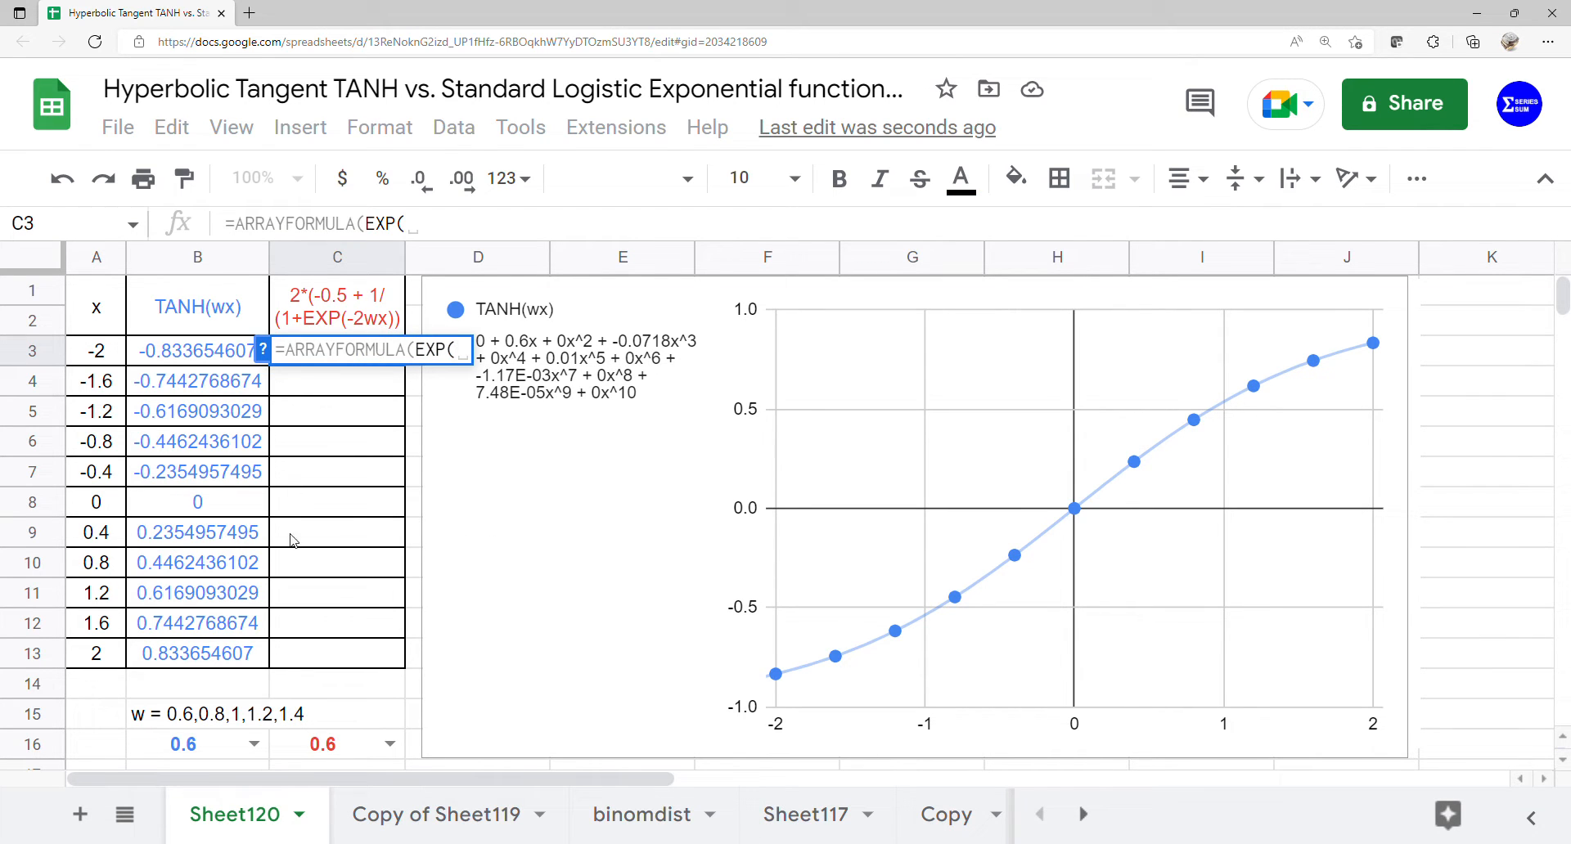
pyautogui.click(323, 749)
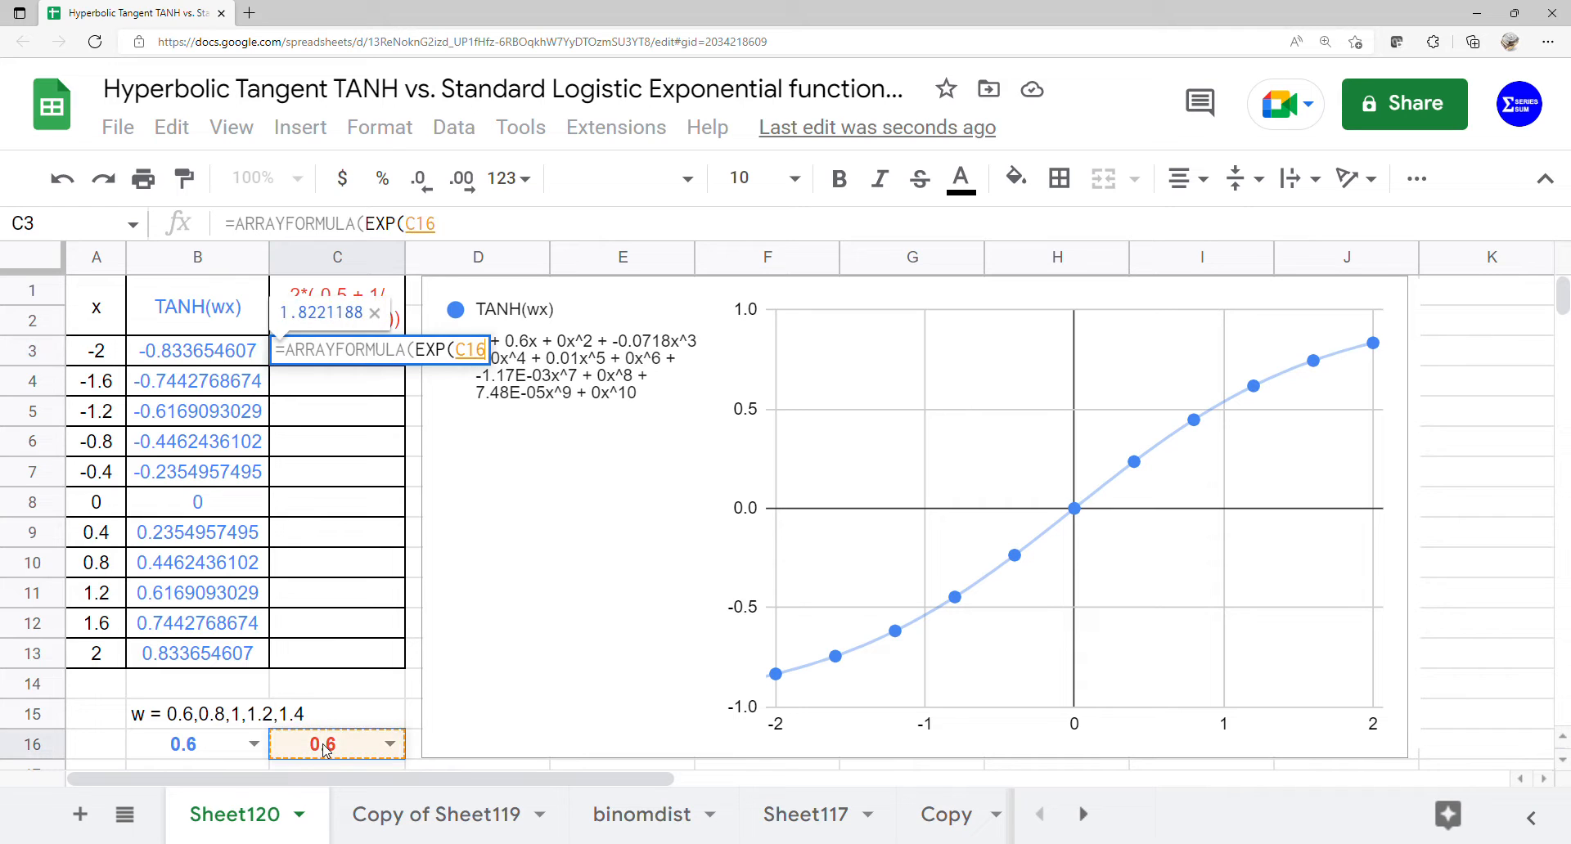
pyautogui.write('*')
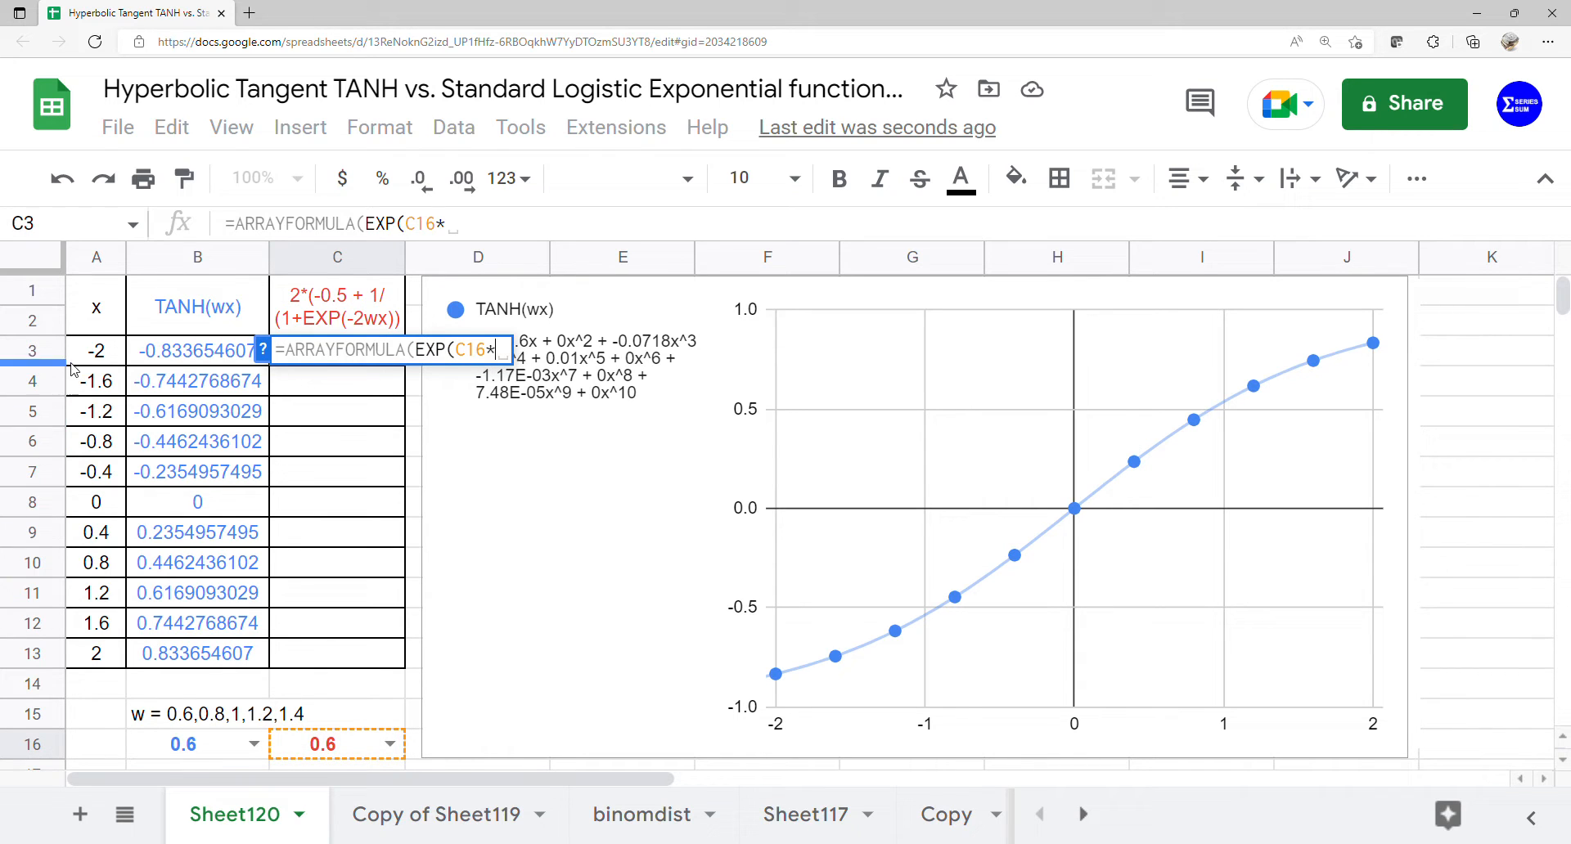
pyautogui.moveTo(81, 357); pyautogui.dragTo(116, 653)
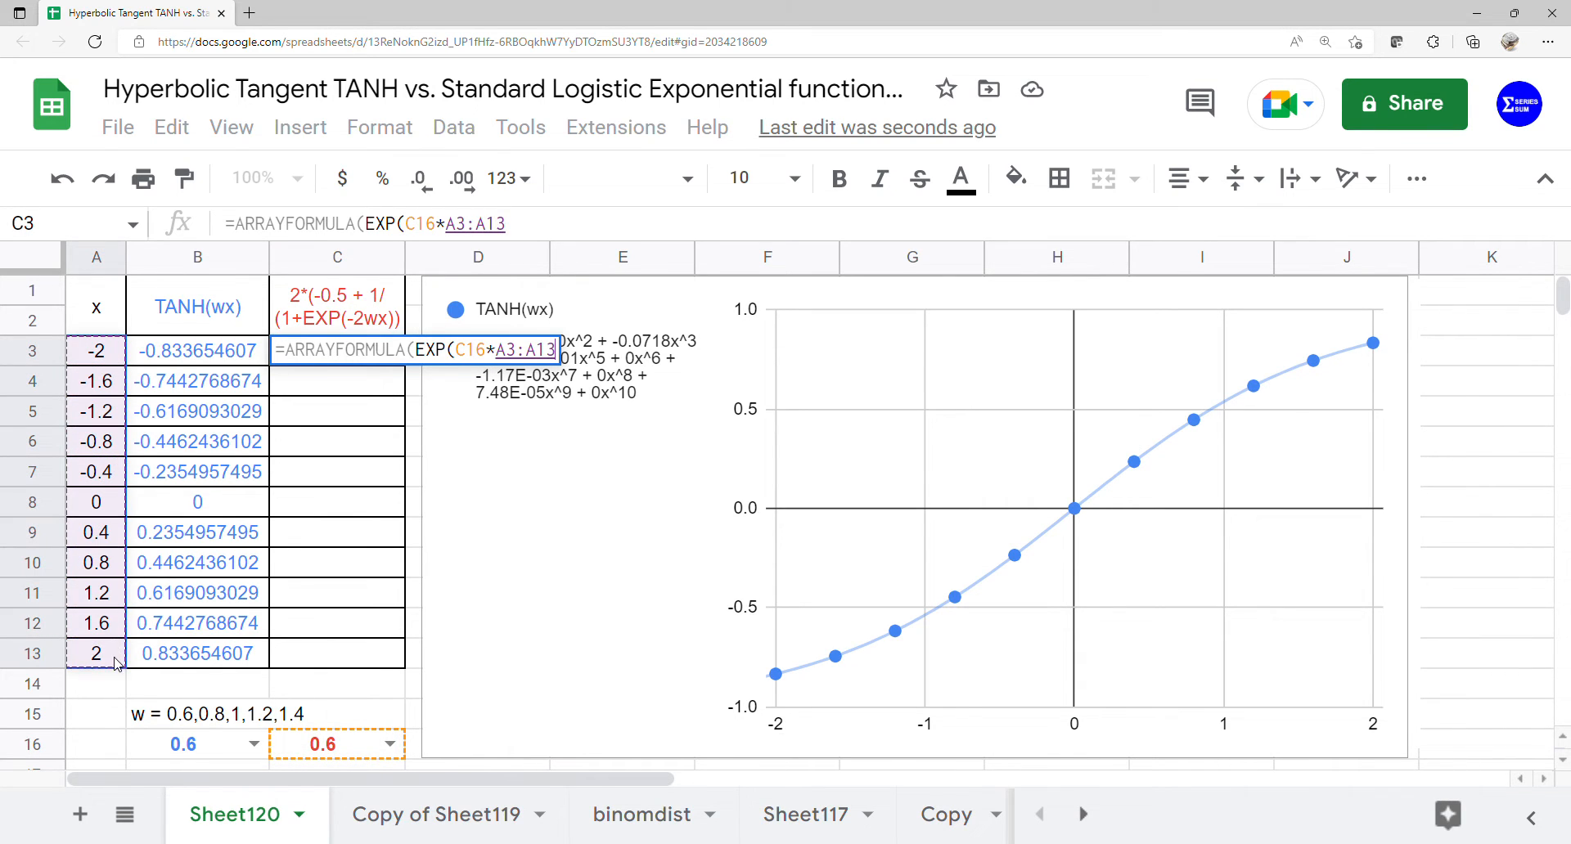
pyautogui.press('Return')
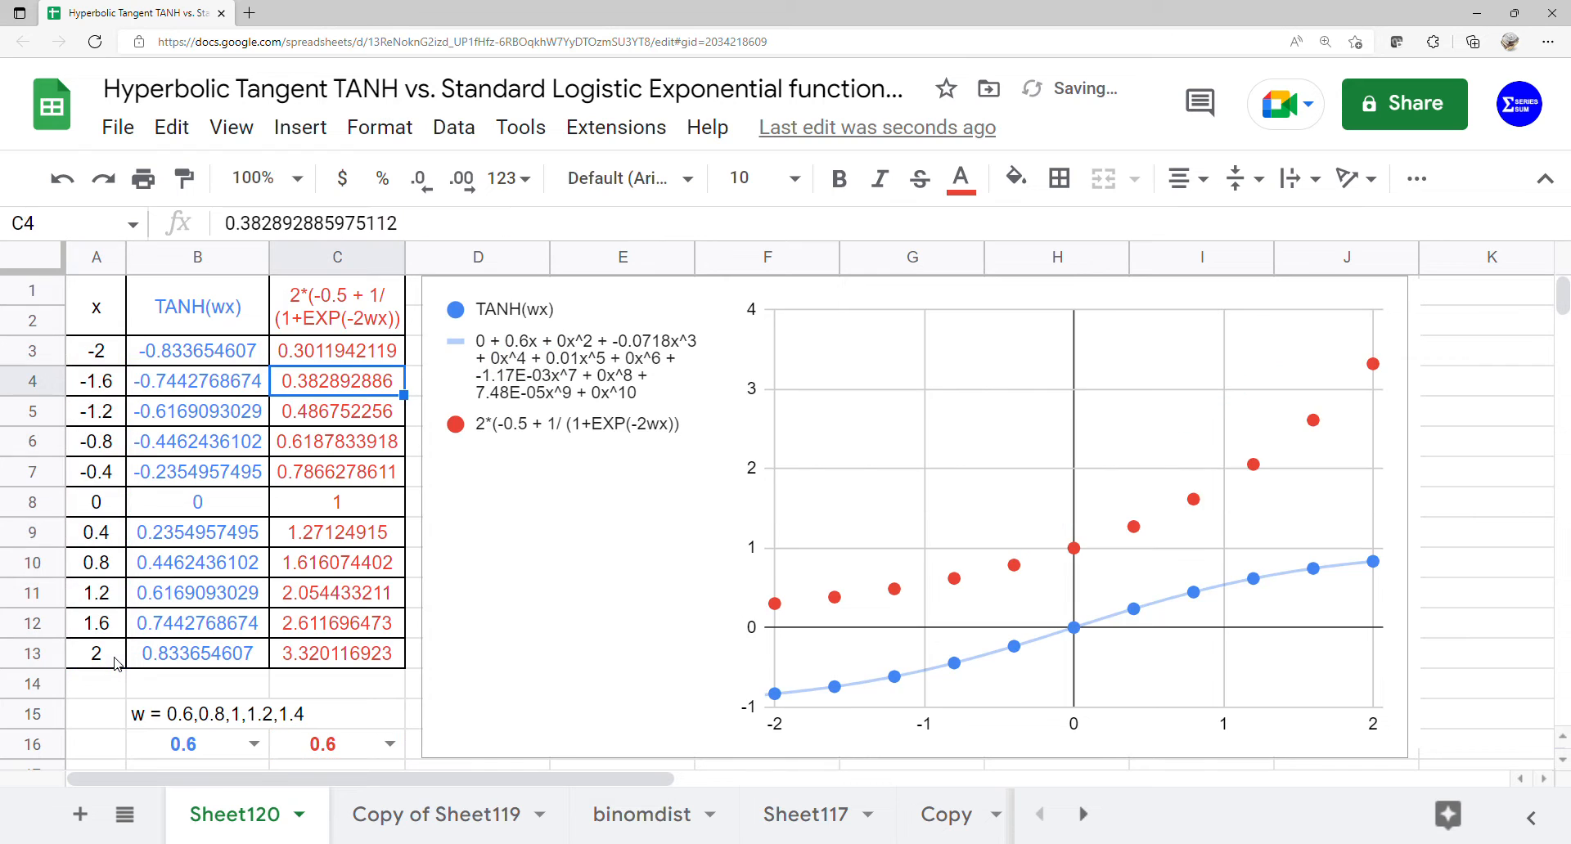
# Add a trendline of type Polynomial to the chart's red 2*(-0.5 + 1/(1+EXP(-2wx)) series
pyautogui.click(1340, 351)
pyautogui.click(1402, 310)
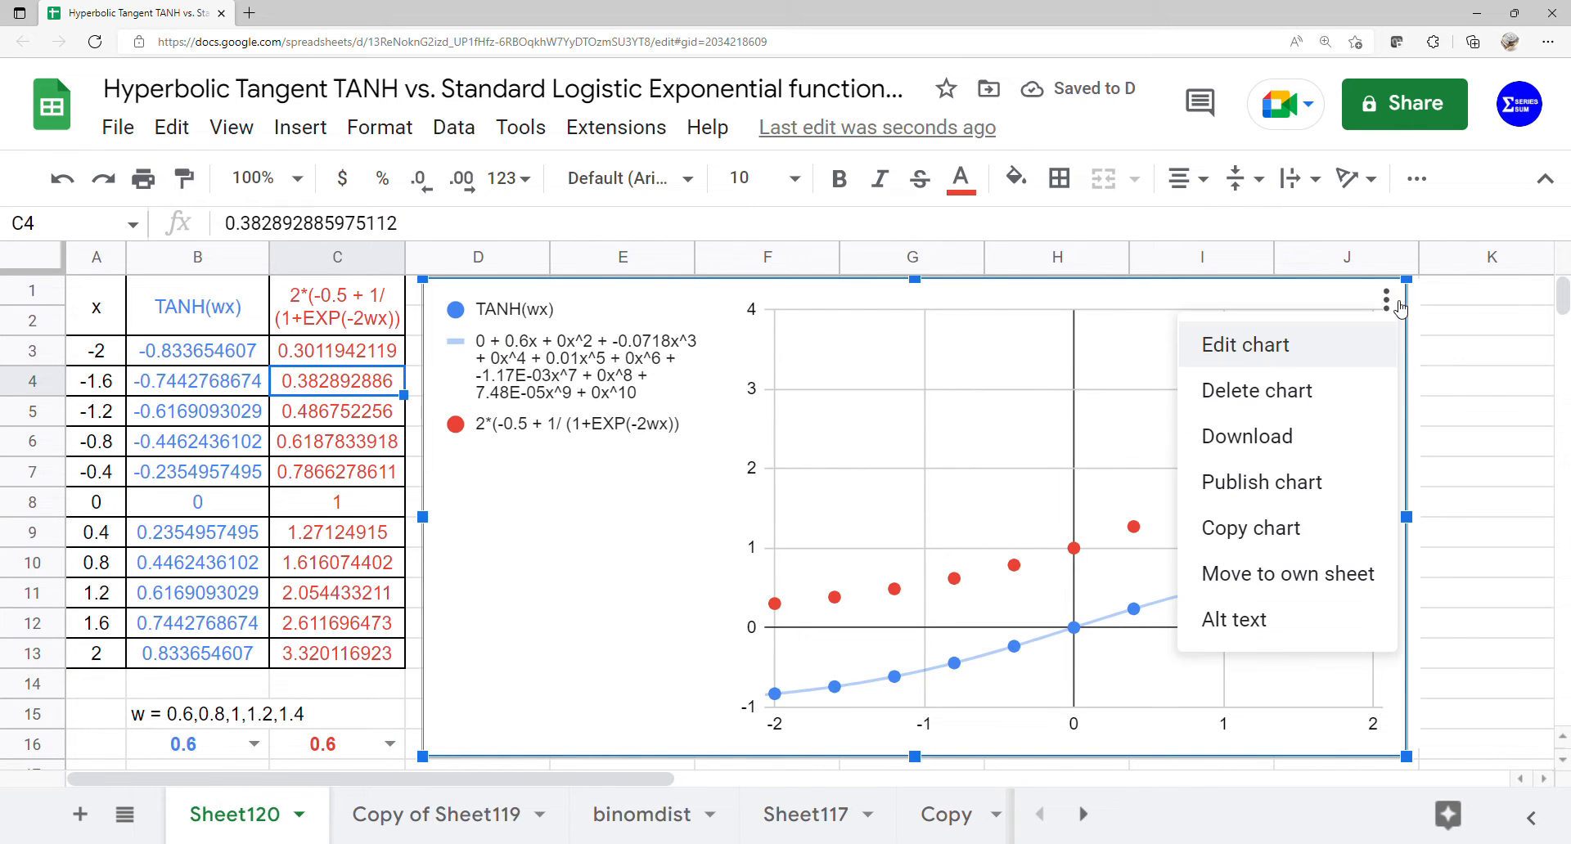
pyautogui.click(1365, 342)
pyautogui.click(1469, 268)
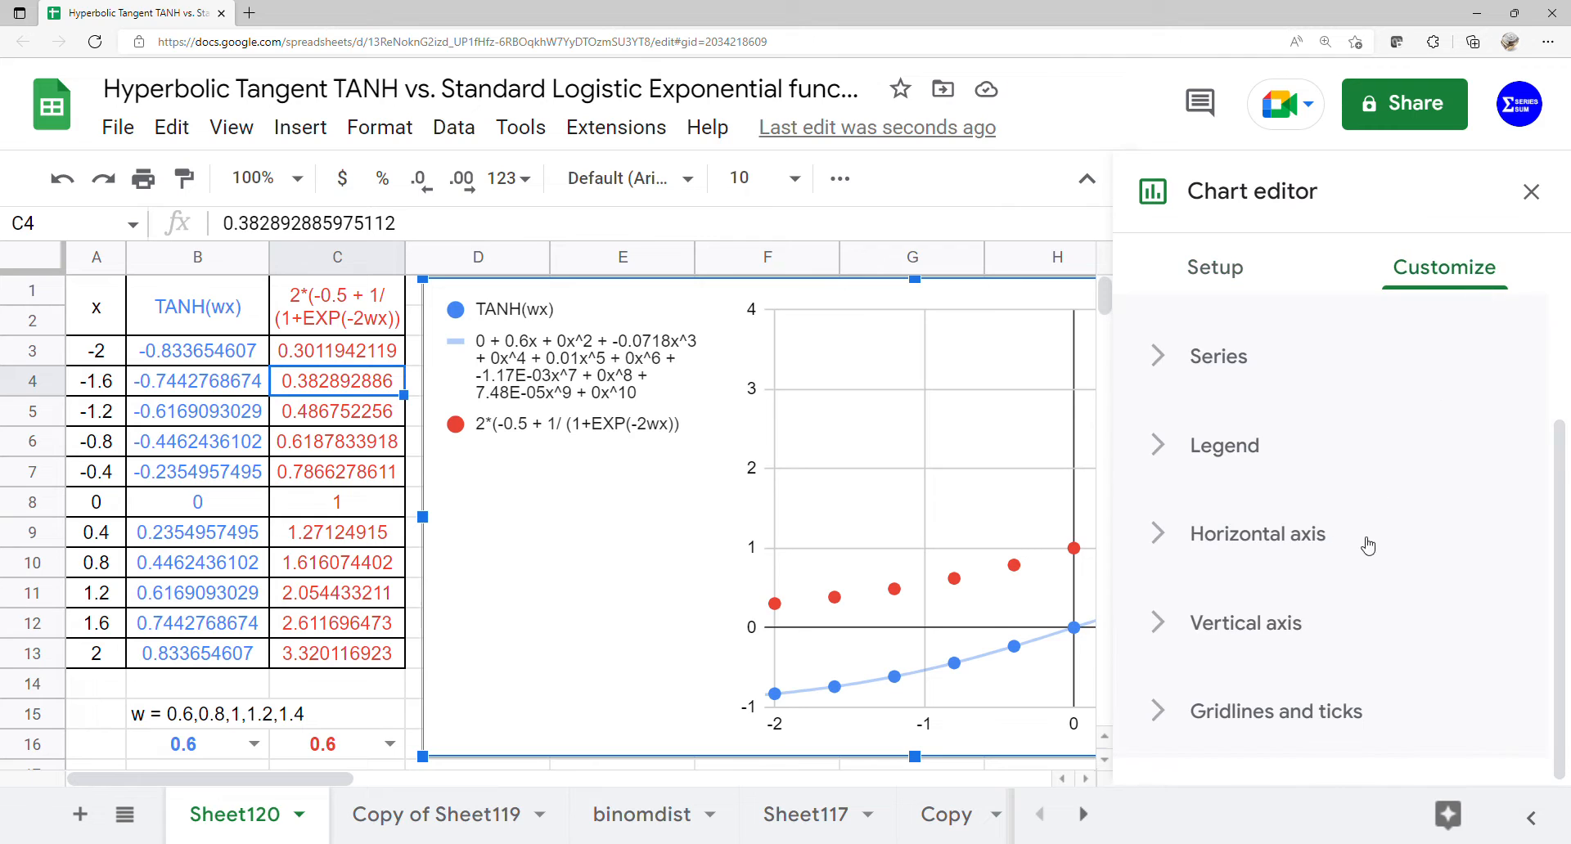
pyautogui.click(1256, 360)
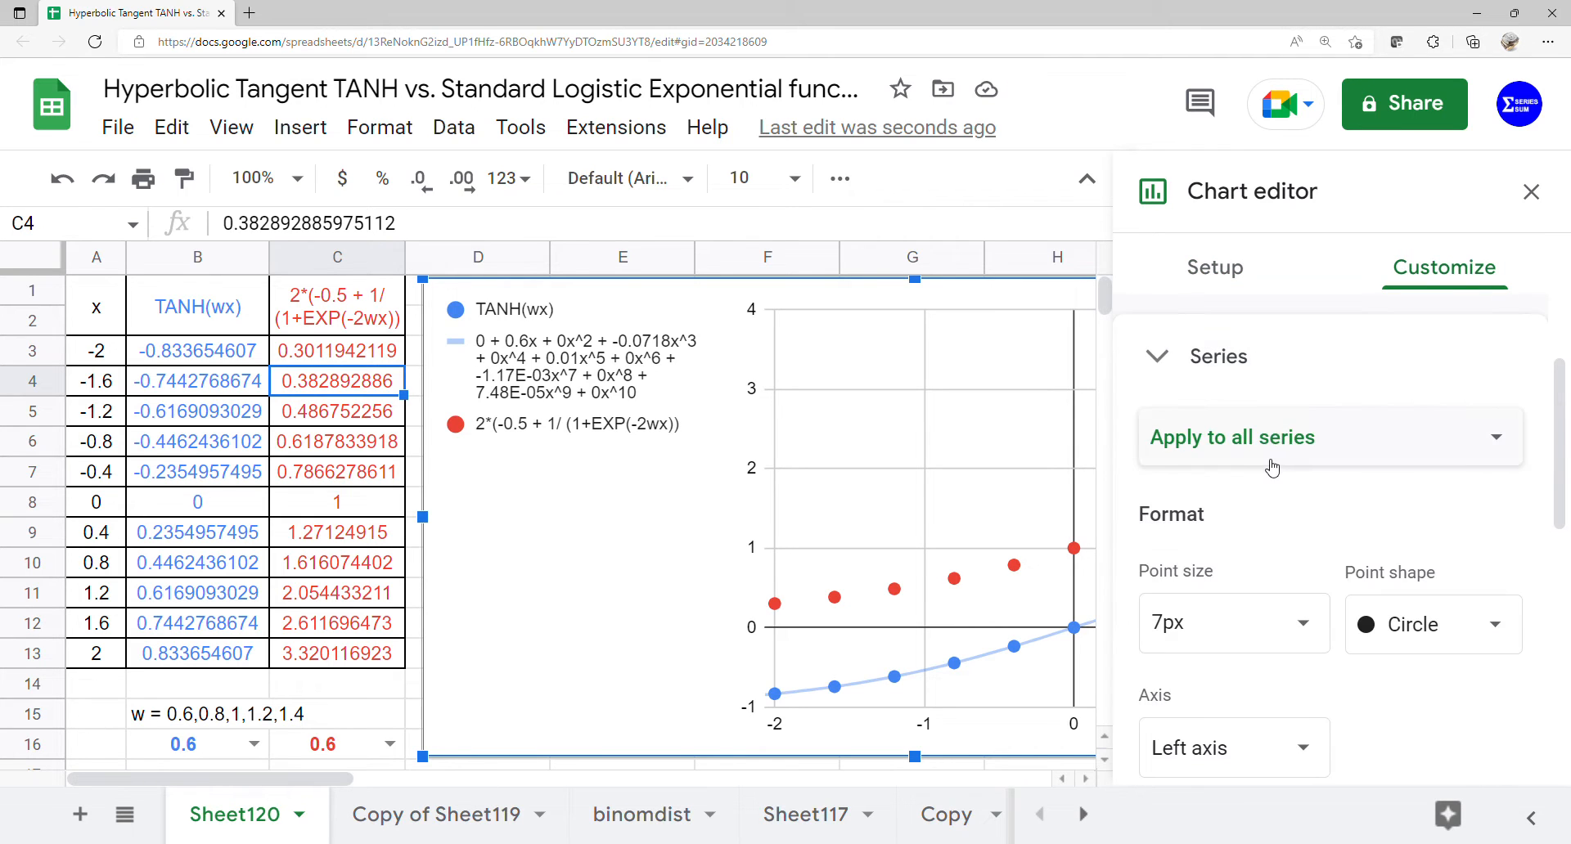
pyautogui.scroll(-3, 1272, 464)
pyautogui.scroll(-1, 1238, 620)
pyautogui.click(1237, 656)
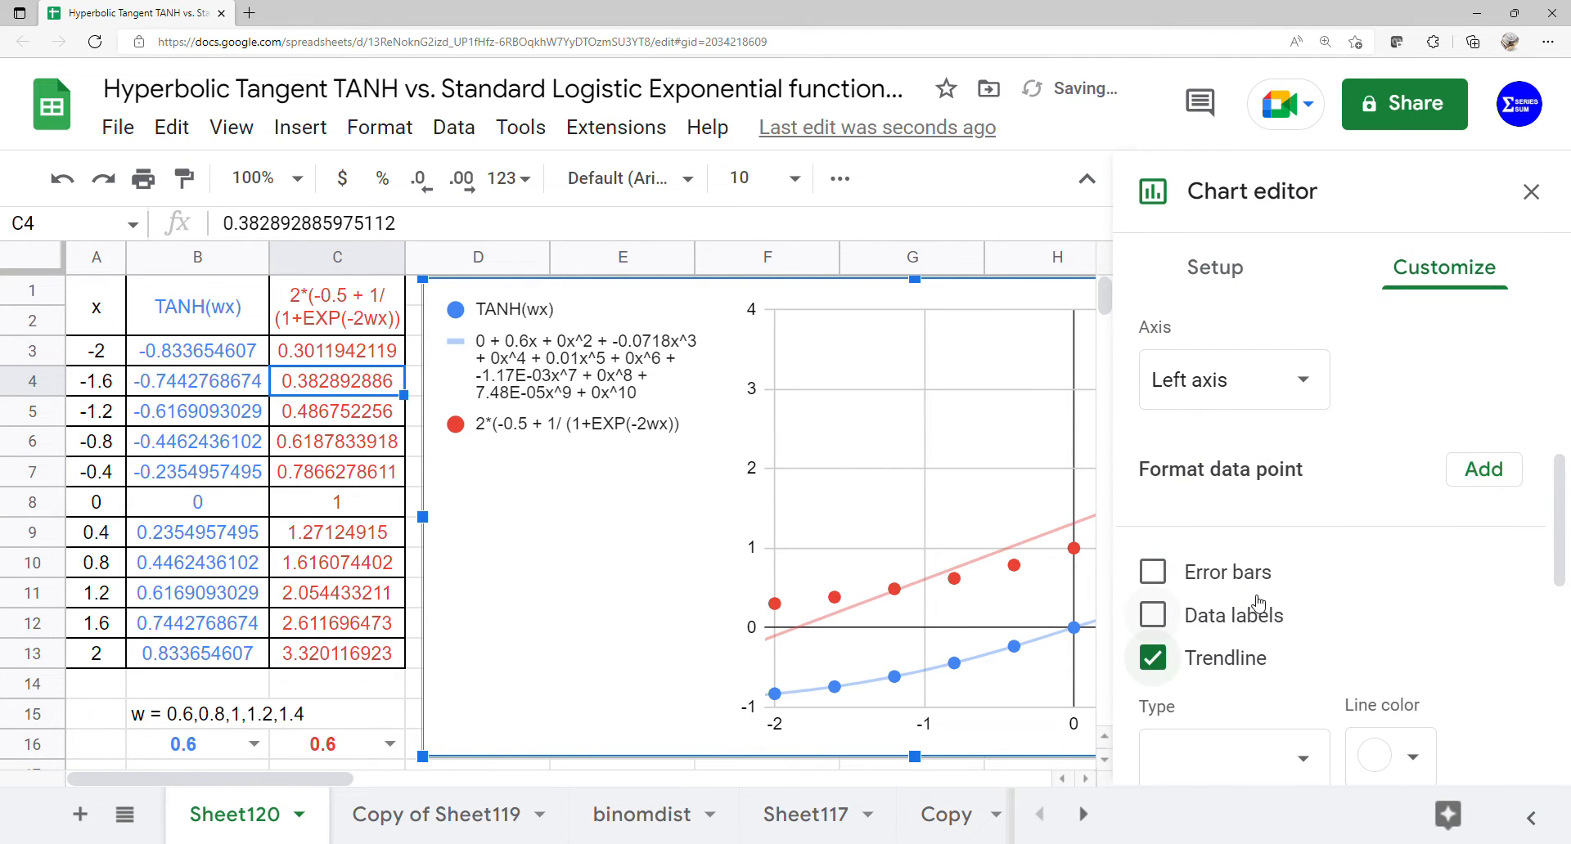
pyautogui.scroll(-2, 1265, 602)
pyautogui.click(1266, 605)
pyautogui.click(1270, 697)
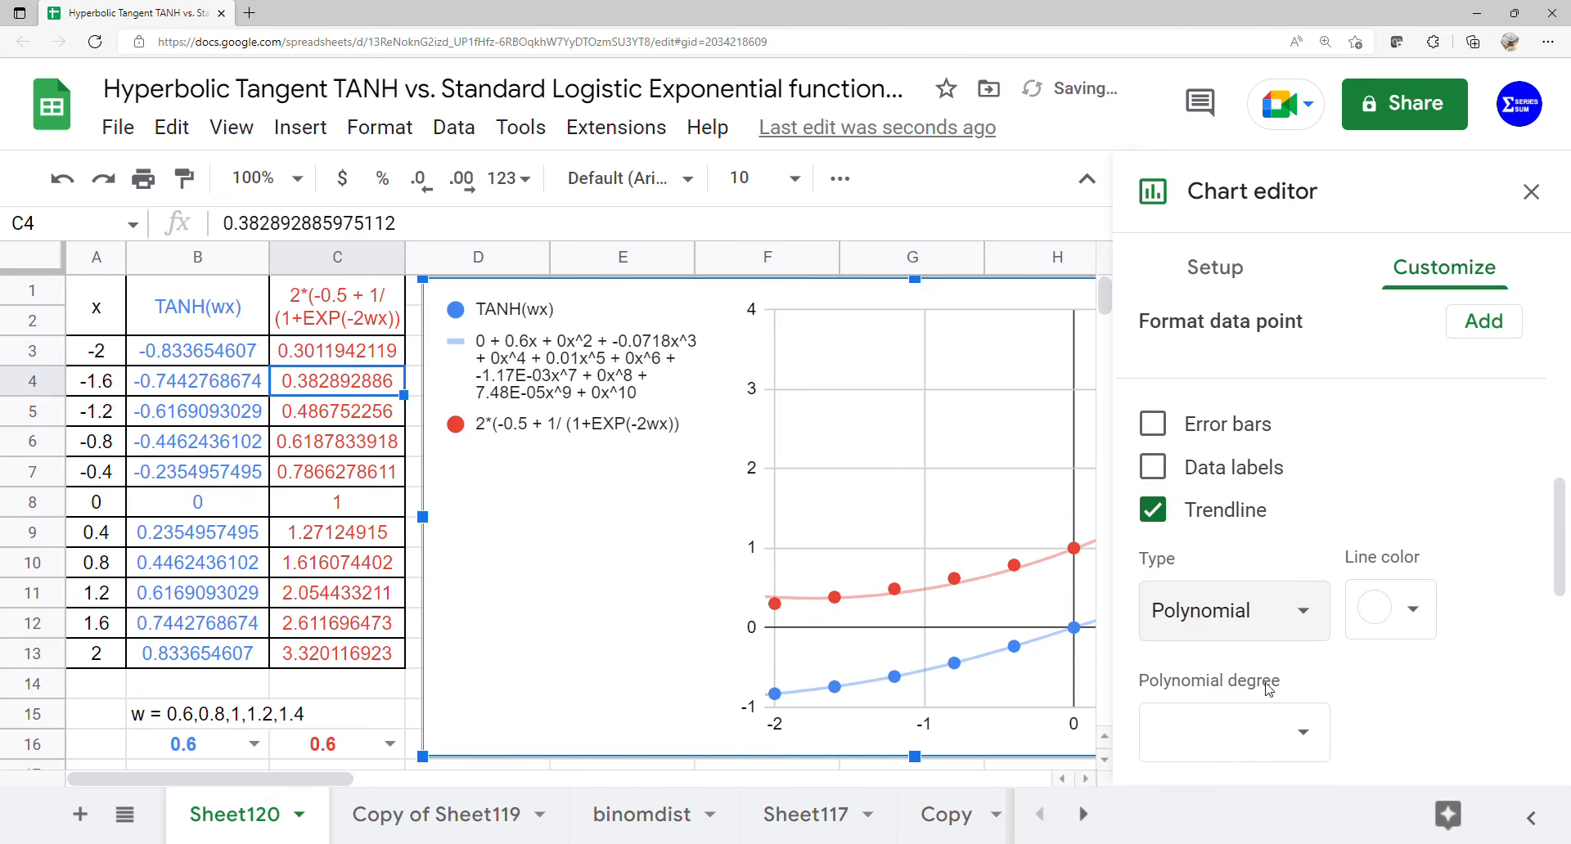
# Set the red series trendline's polynomial degree to 10 and its label to Use Equation, and close the chart editor
pyautogui.scroll(-2, 1312, 591)
pyautogui.click(1309, 586)
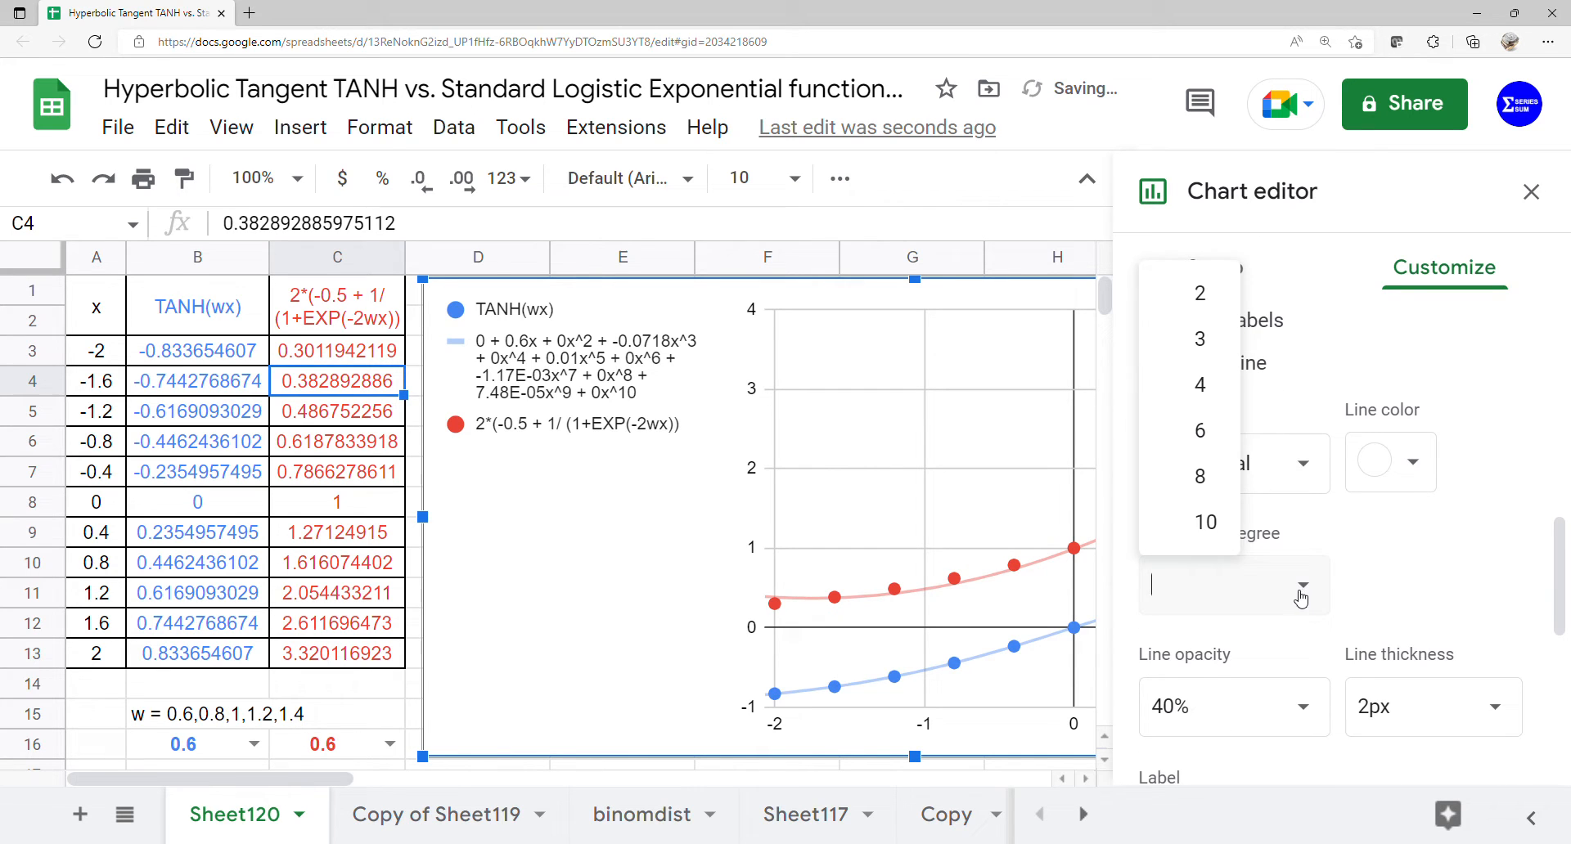
pyautogui.click(1204, 522)
pyautogui.scroll(-3, 1248, 536)
pyautogui.click(1339, 627)
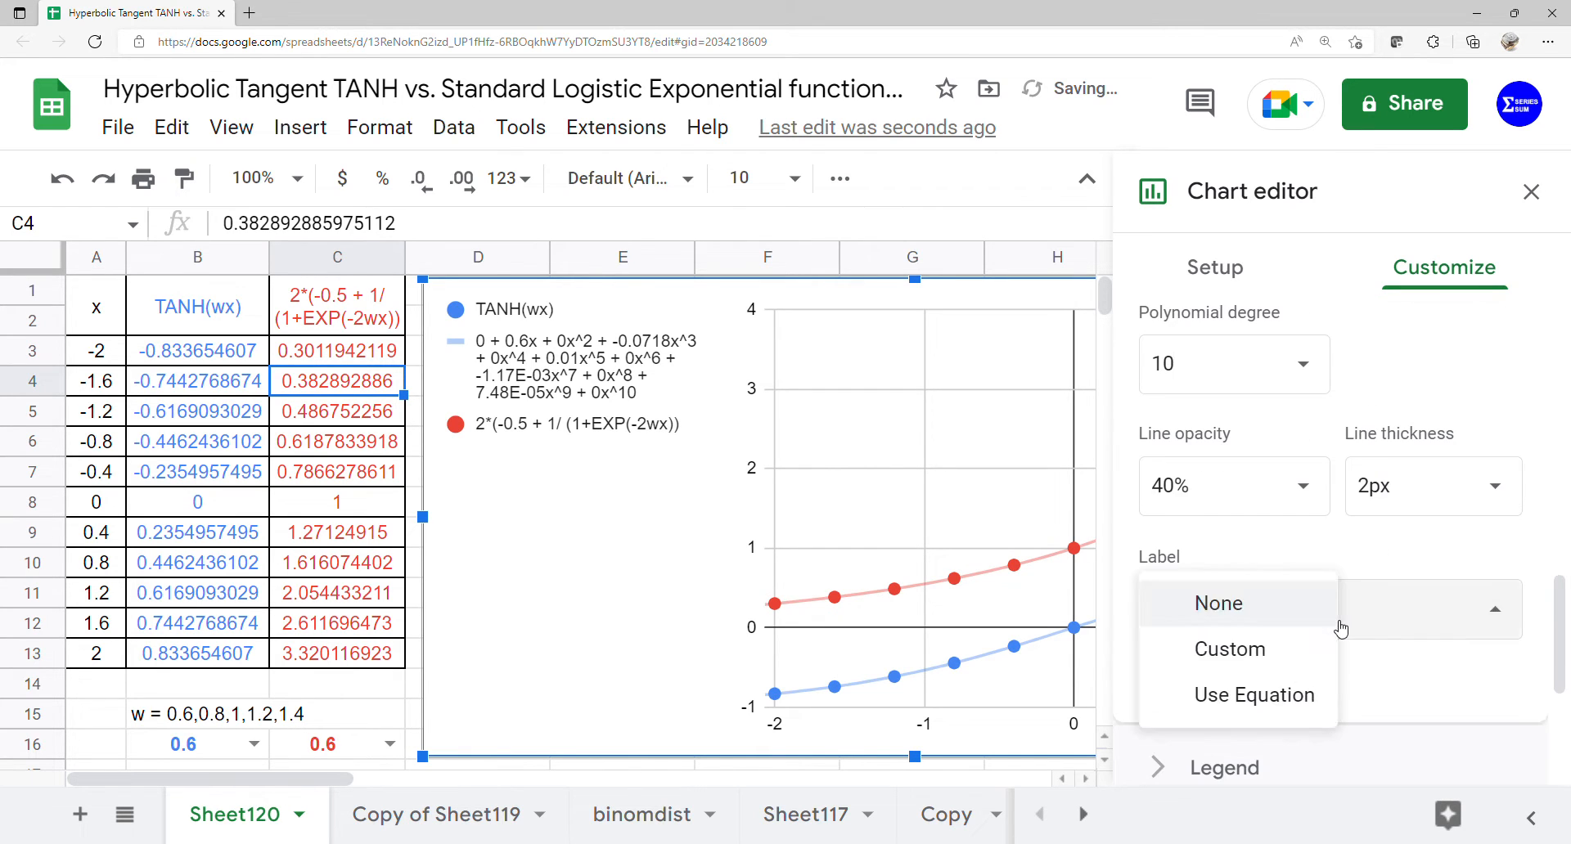
pyautogui.click(1298, 697)
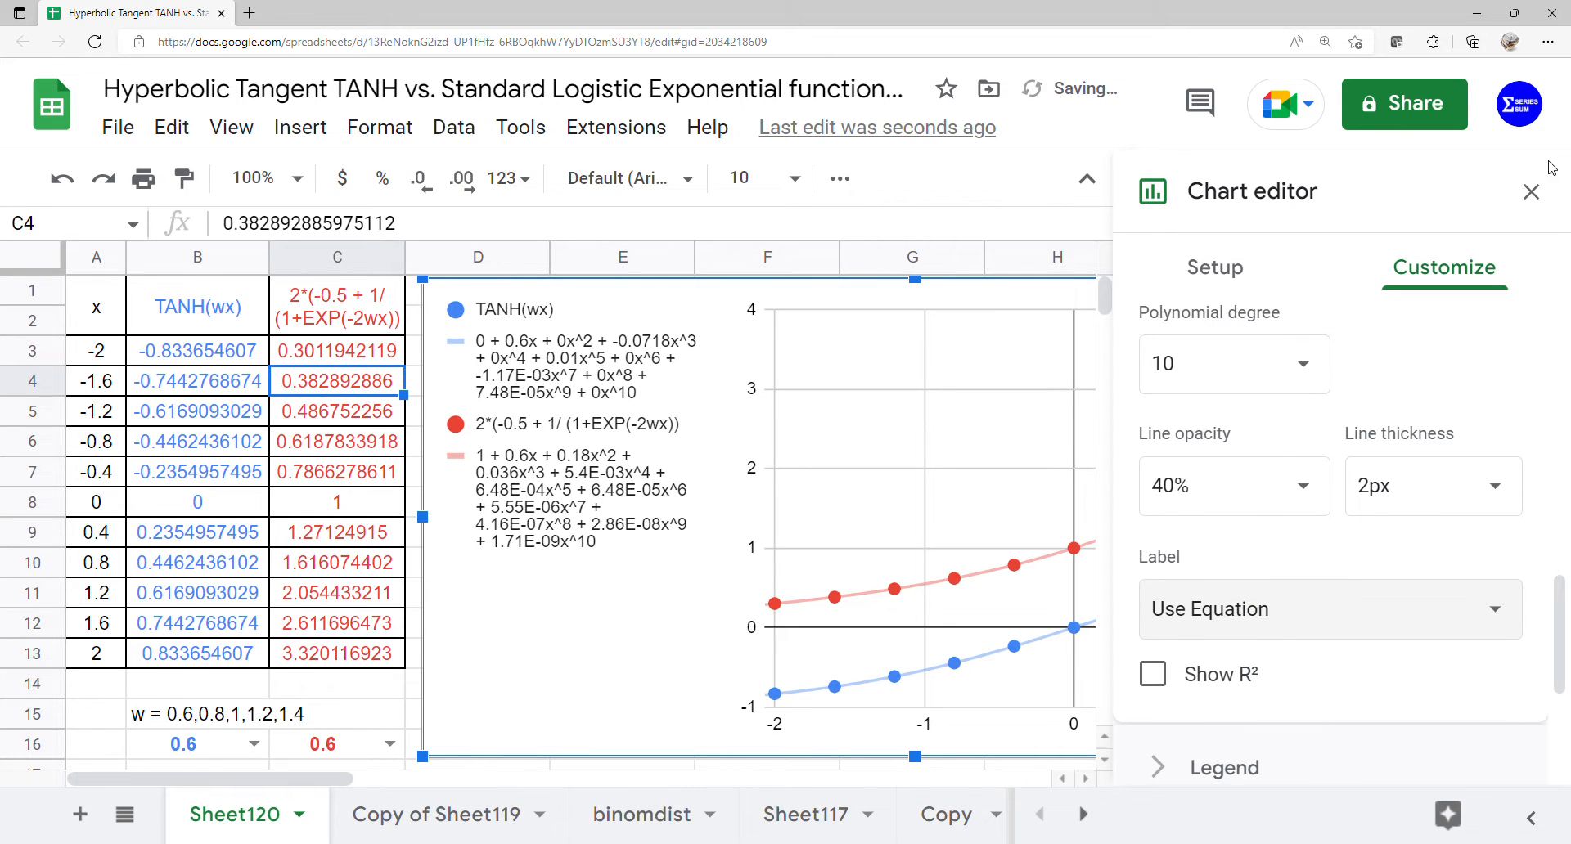
pyautogui.click(1531, 193)
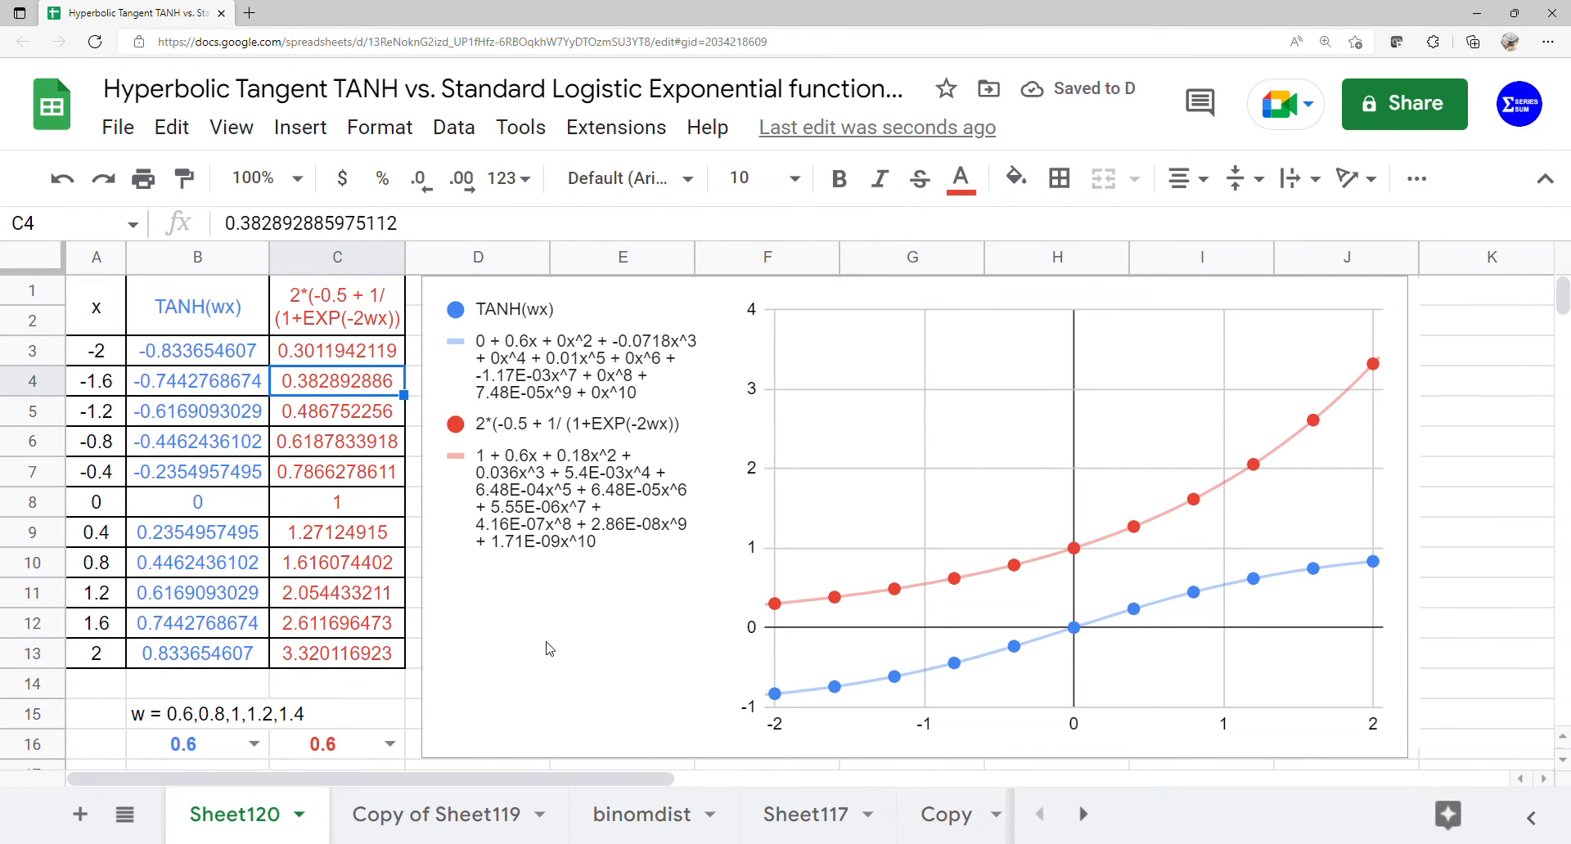
# Multiply the exponent in C3's formula by -2, making it =ARRAYFORMULA(EXP(-2*C16*A3:A13))
pyautogui.doubleClick(325, 352)
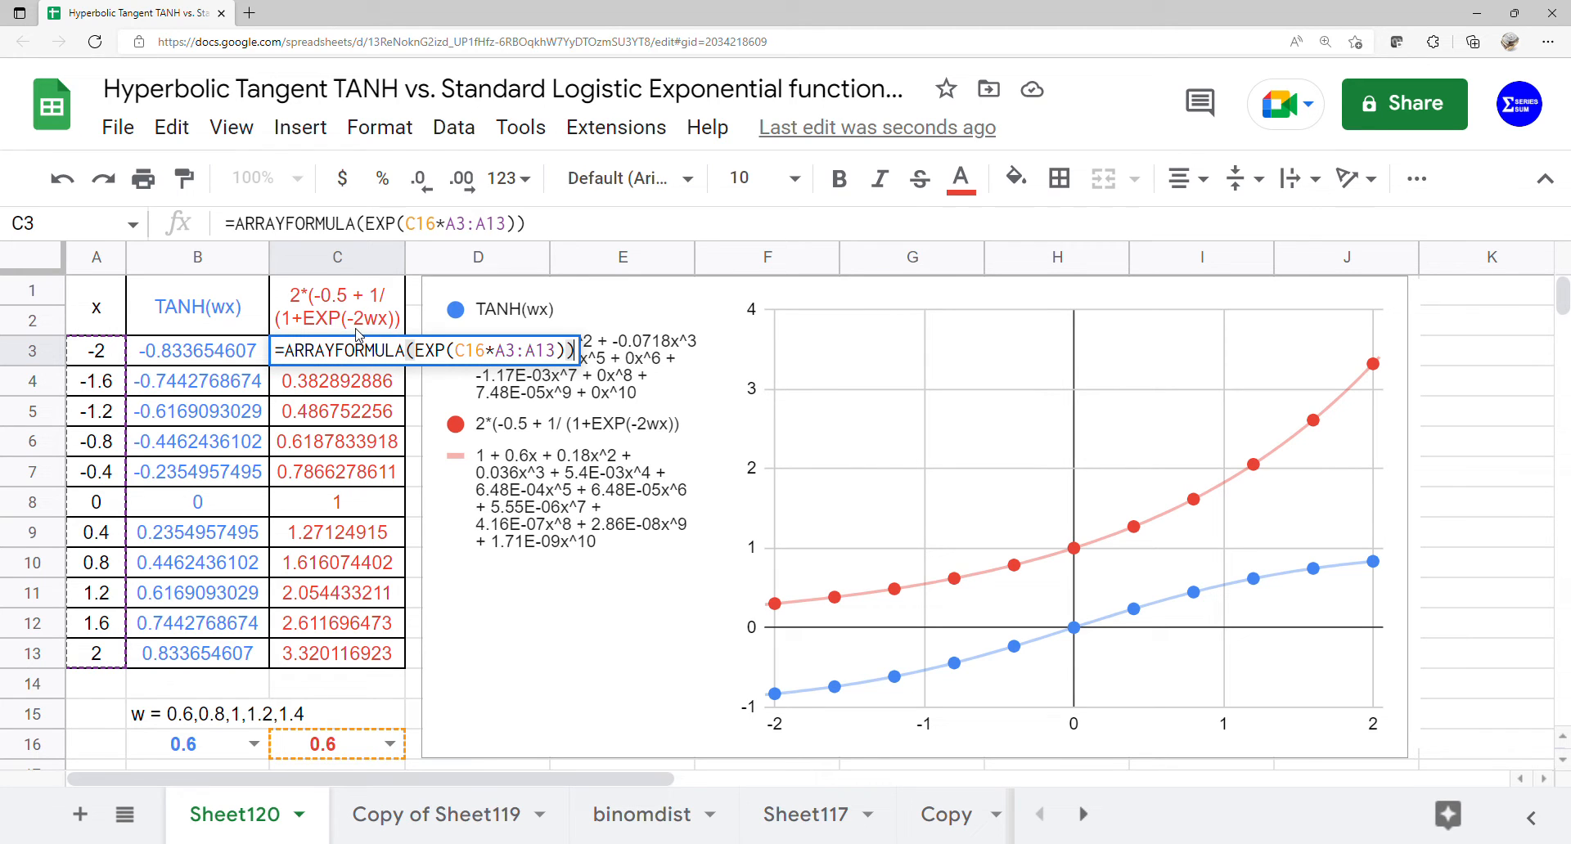
pyautogui.click(416, 236)
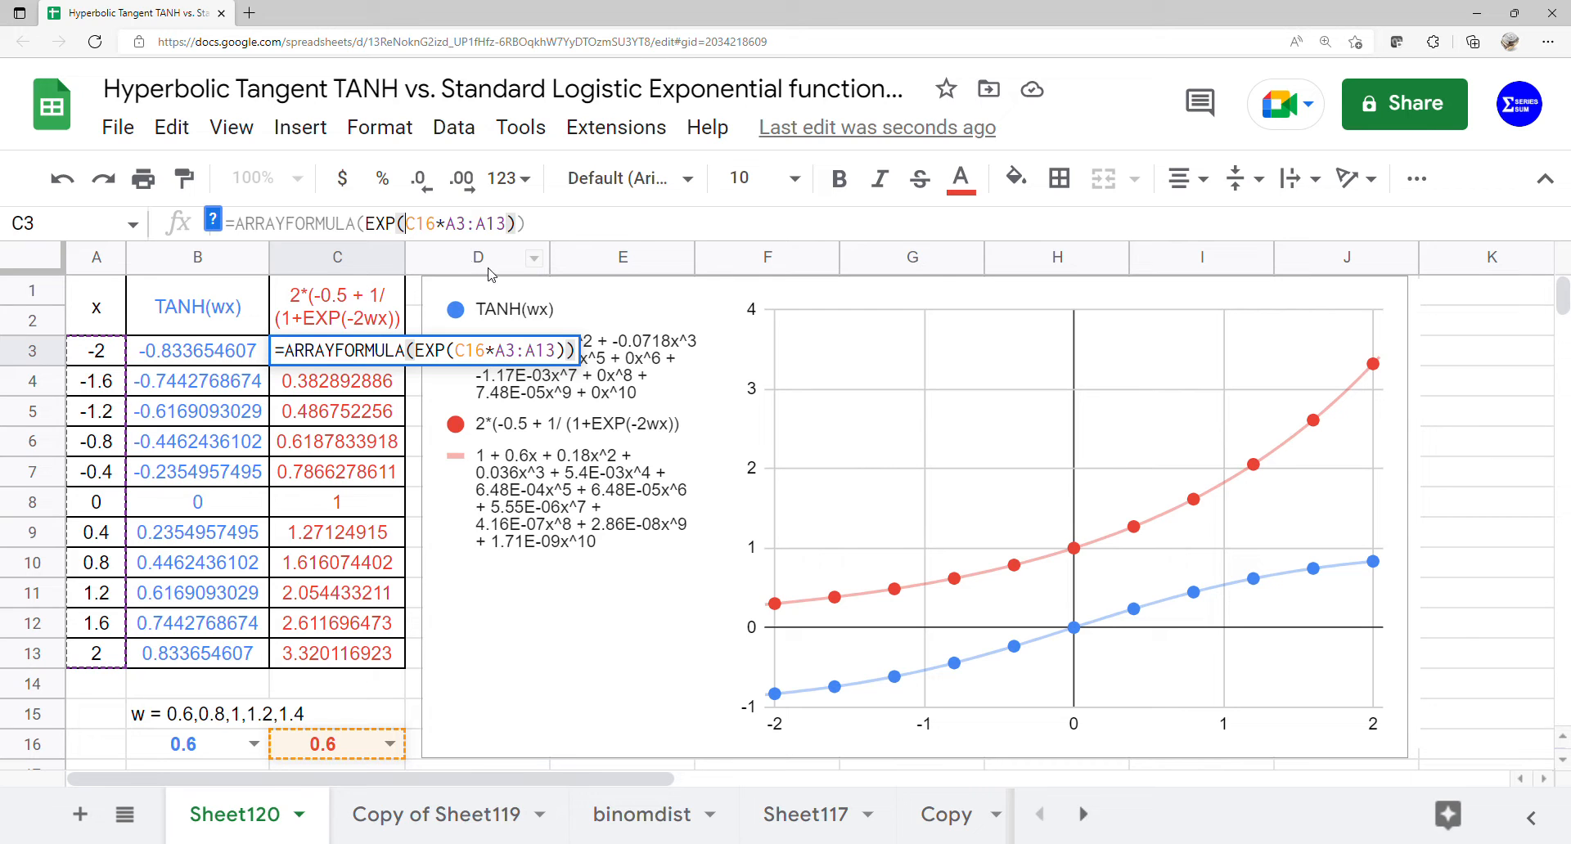
pyautogui.write('-2*')
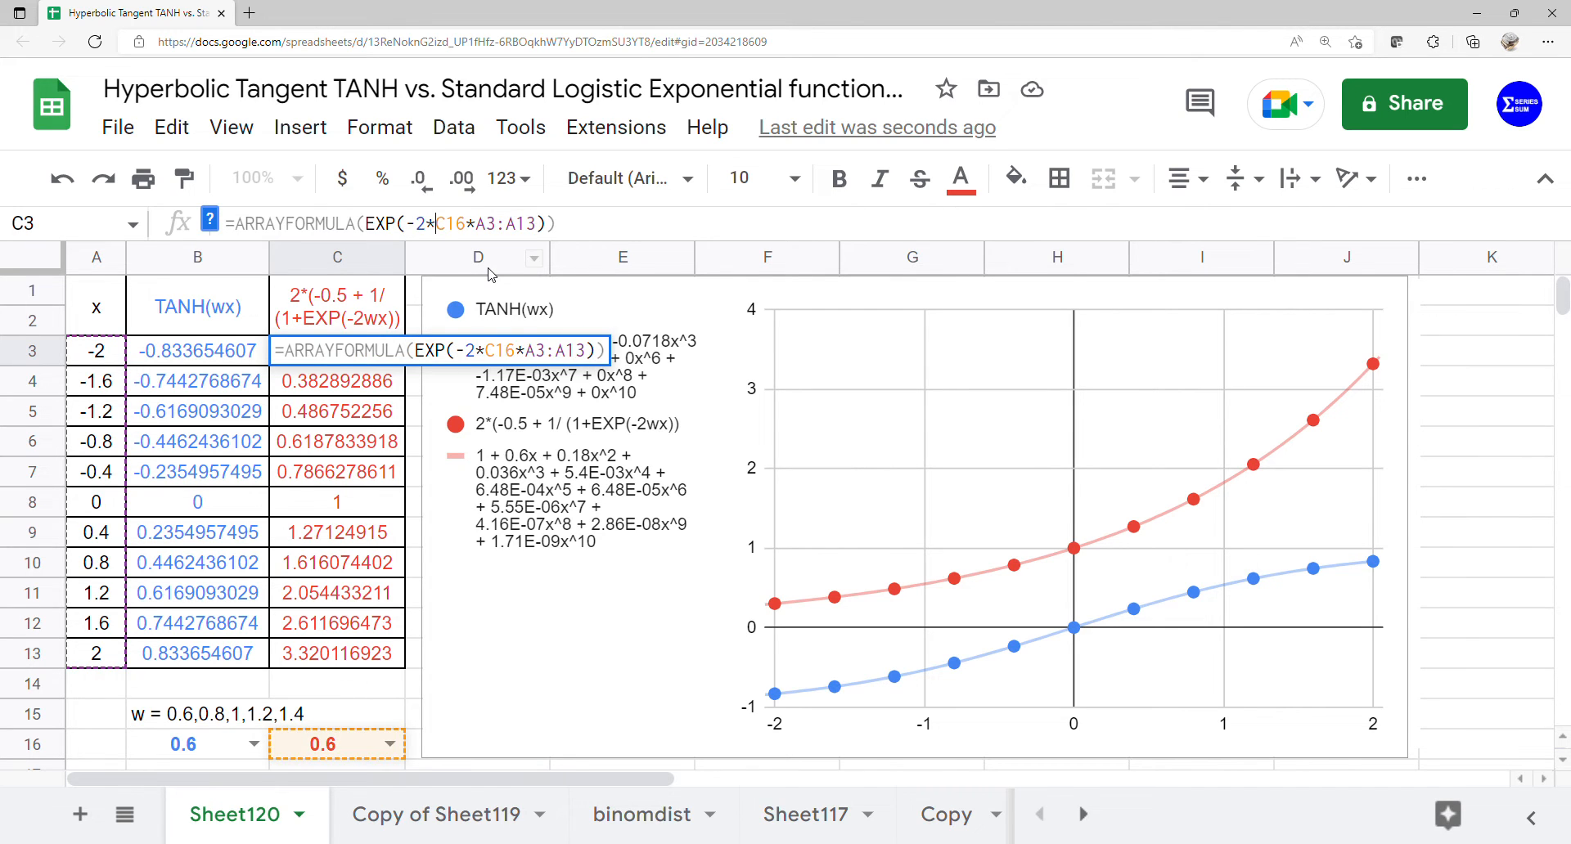
pyautogui.press('Return')
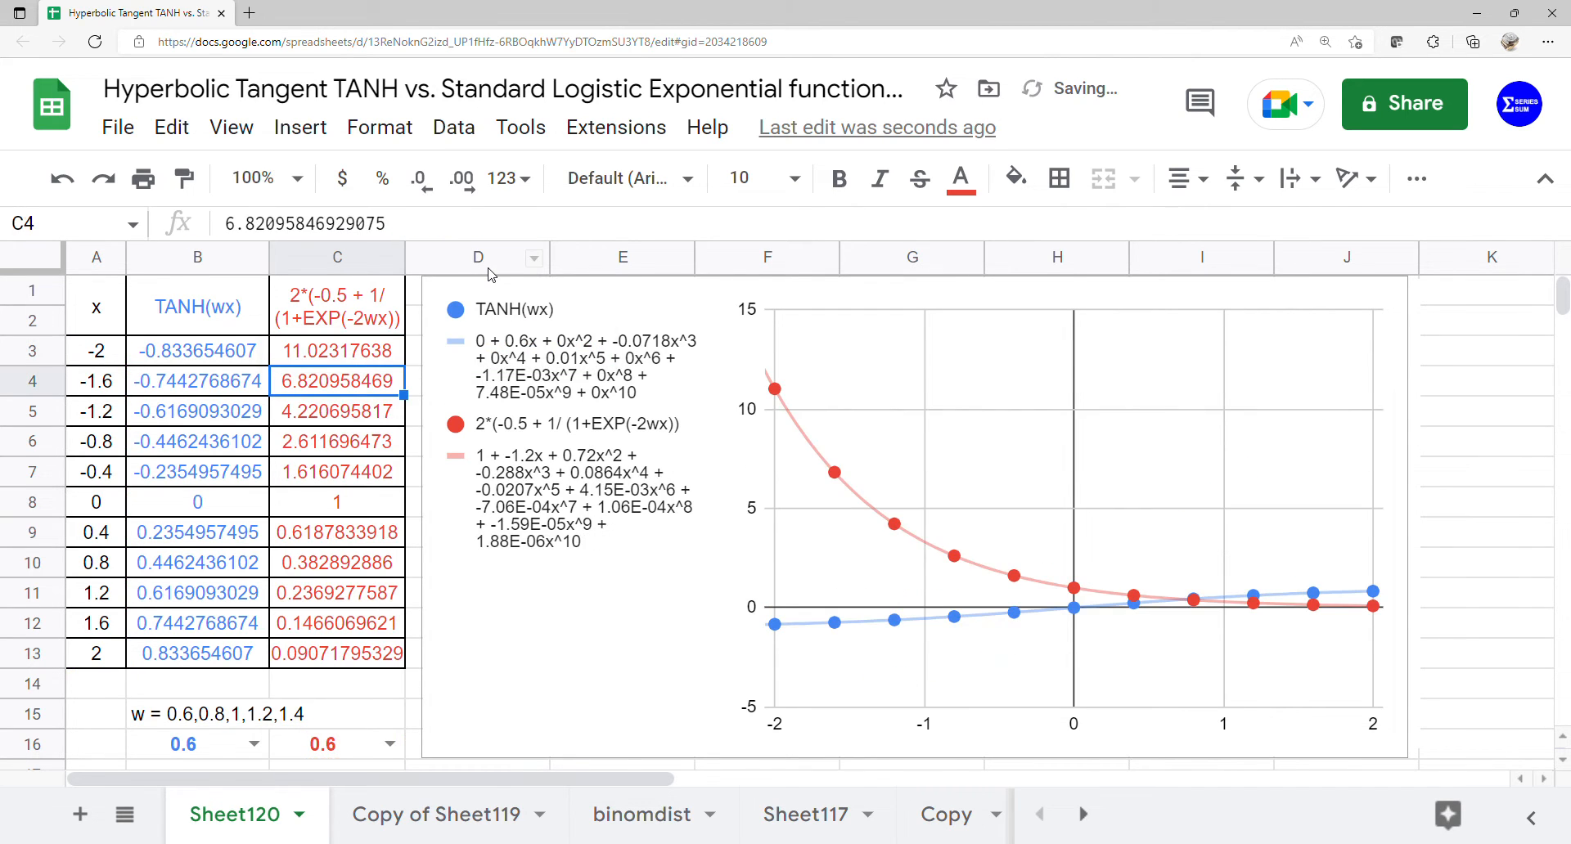
# Add 1 before the exponential in C3, making the formula =ARRAYFORMULA(1+EXP(-2*C16*A3:A13))
pyautogui.click(342, 361)
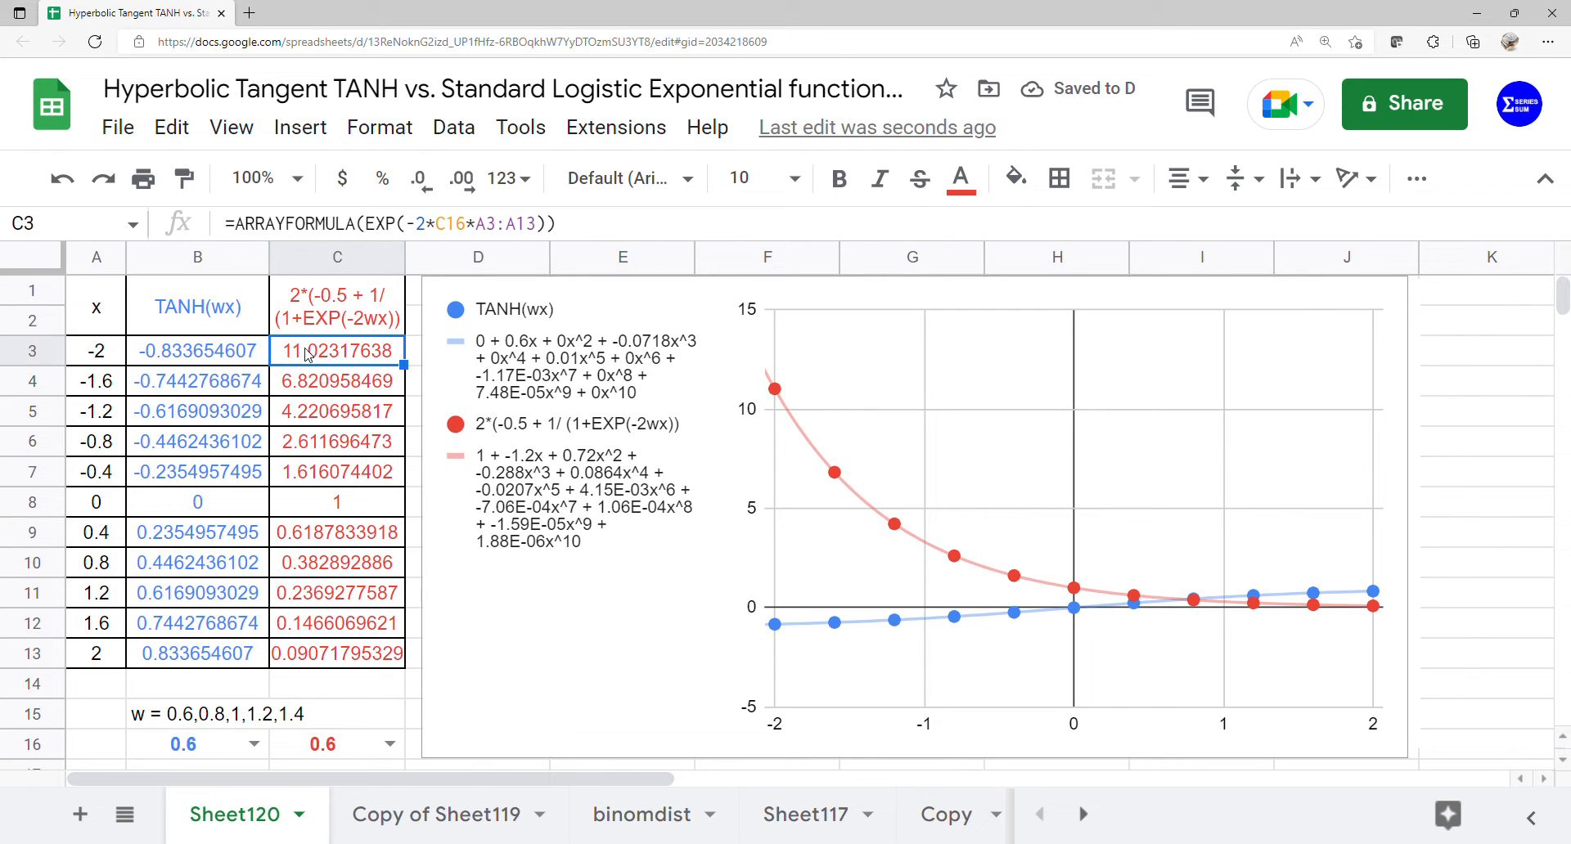
pyautogui.doubleClick(322, 361)
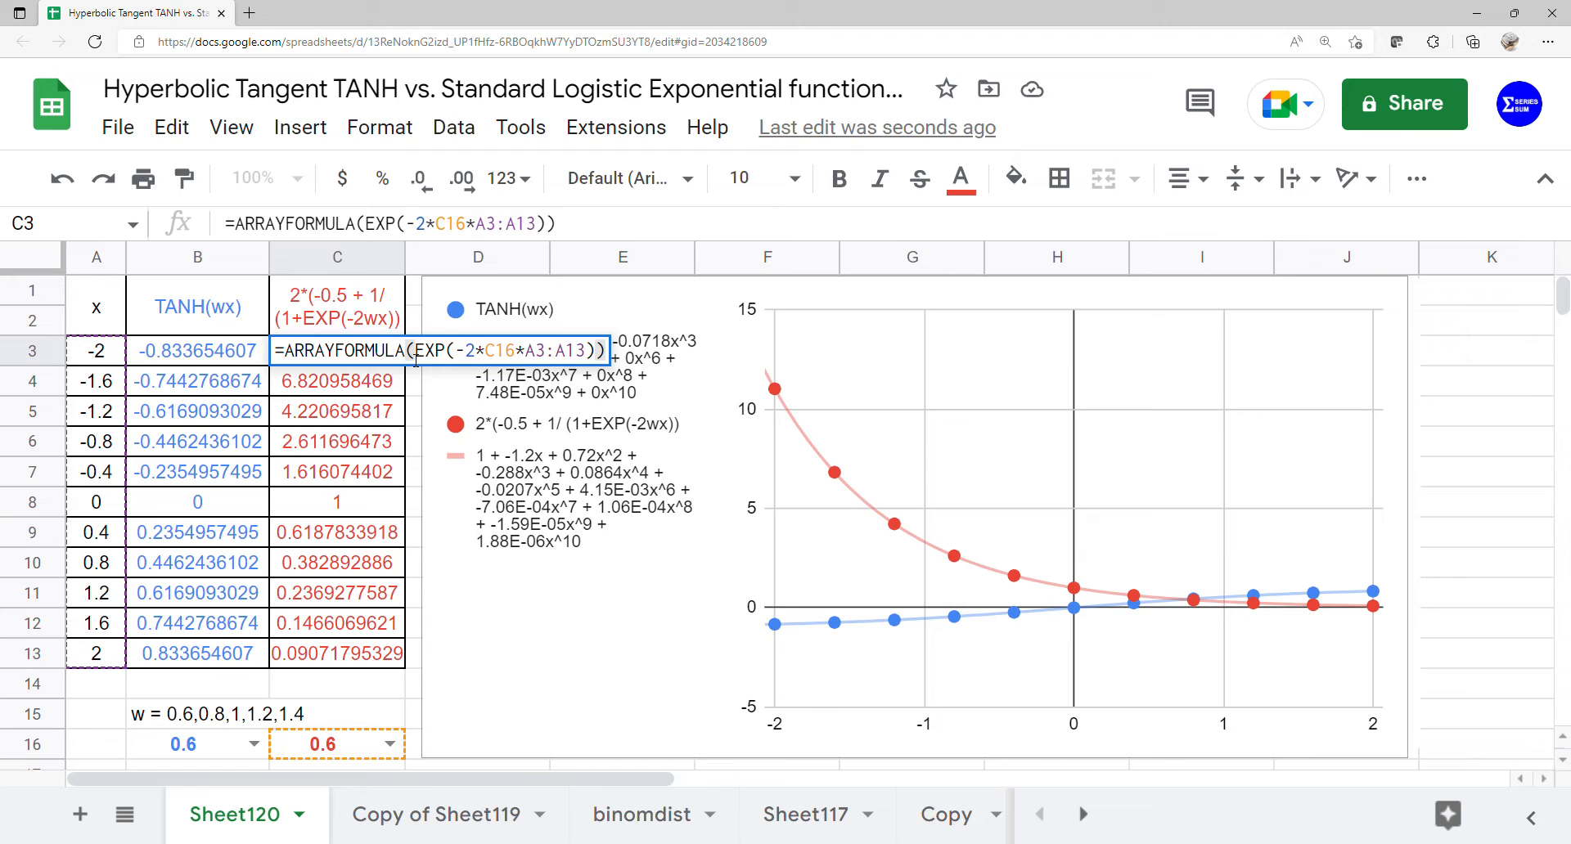
pyautogui.click(420, 354)
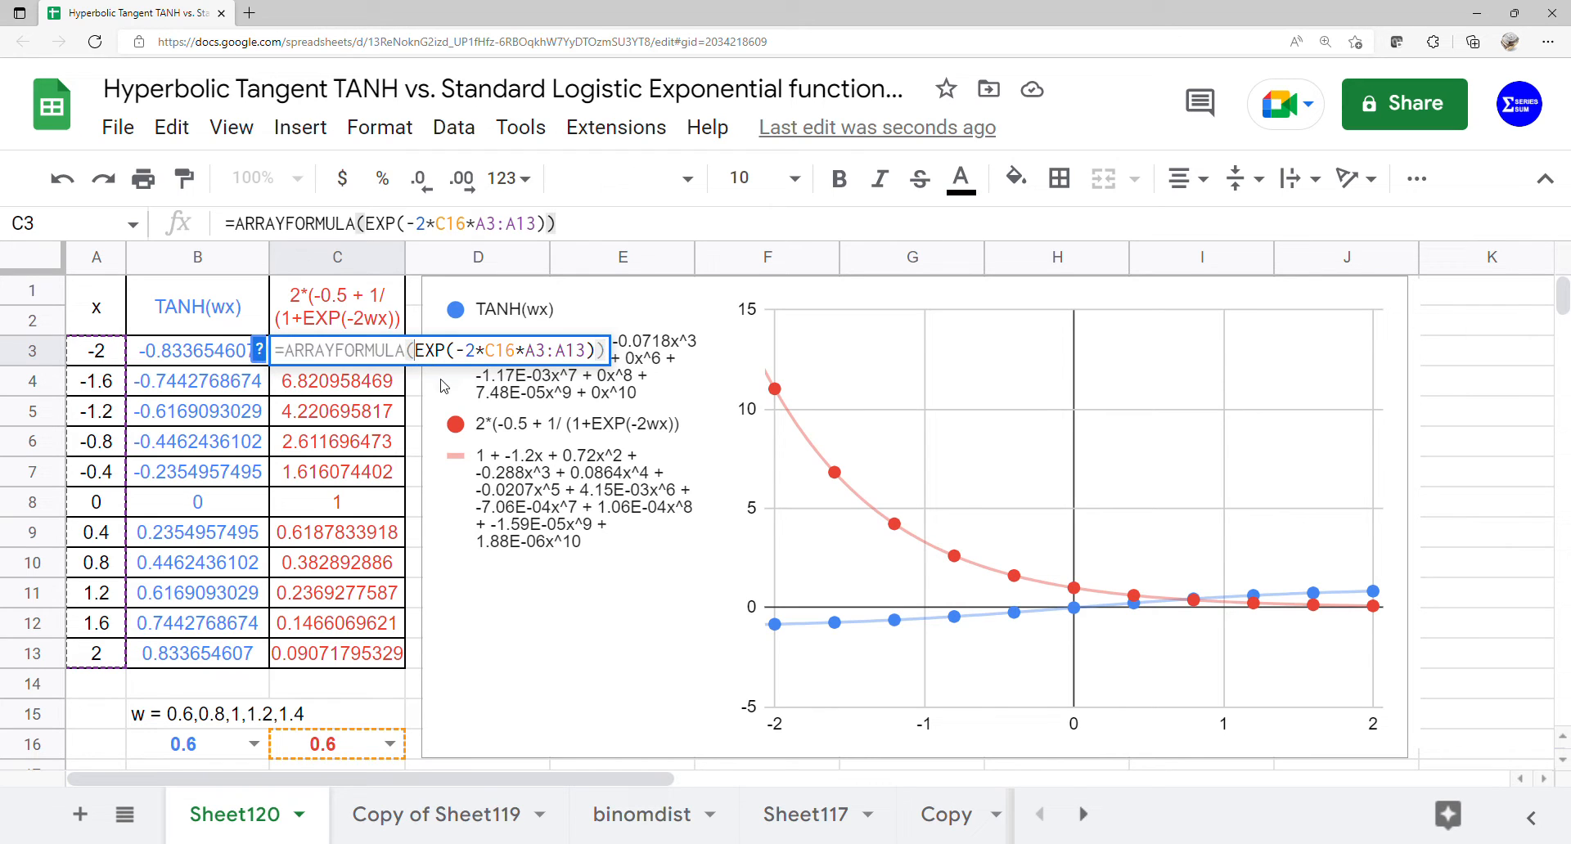
pyautogui.write('1+')
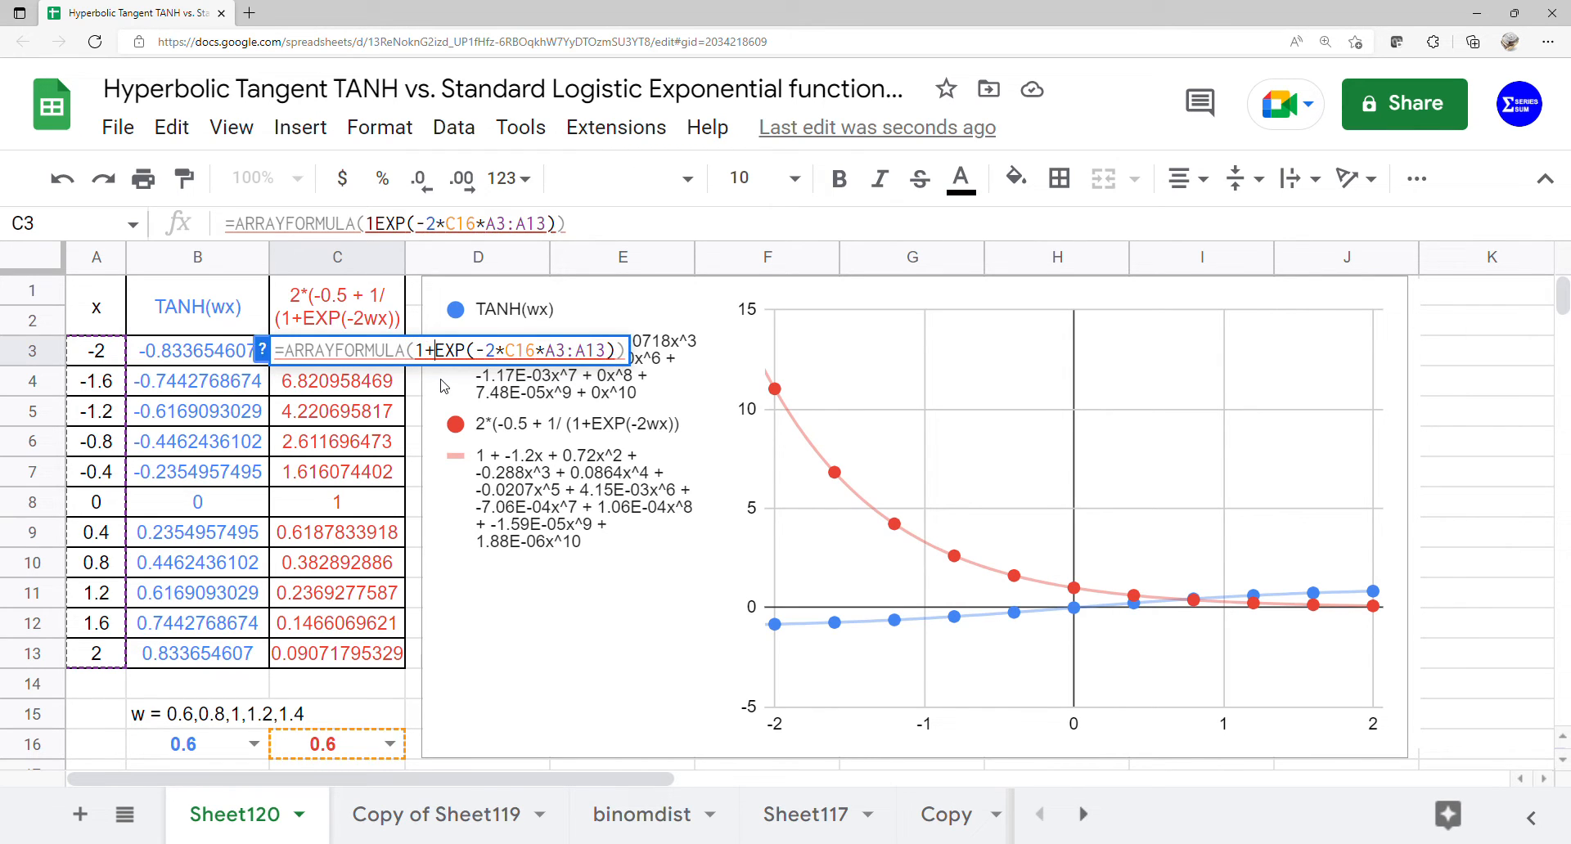
pyautogui.press('Return')
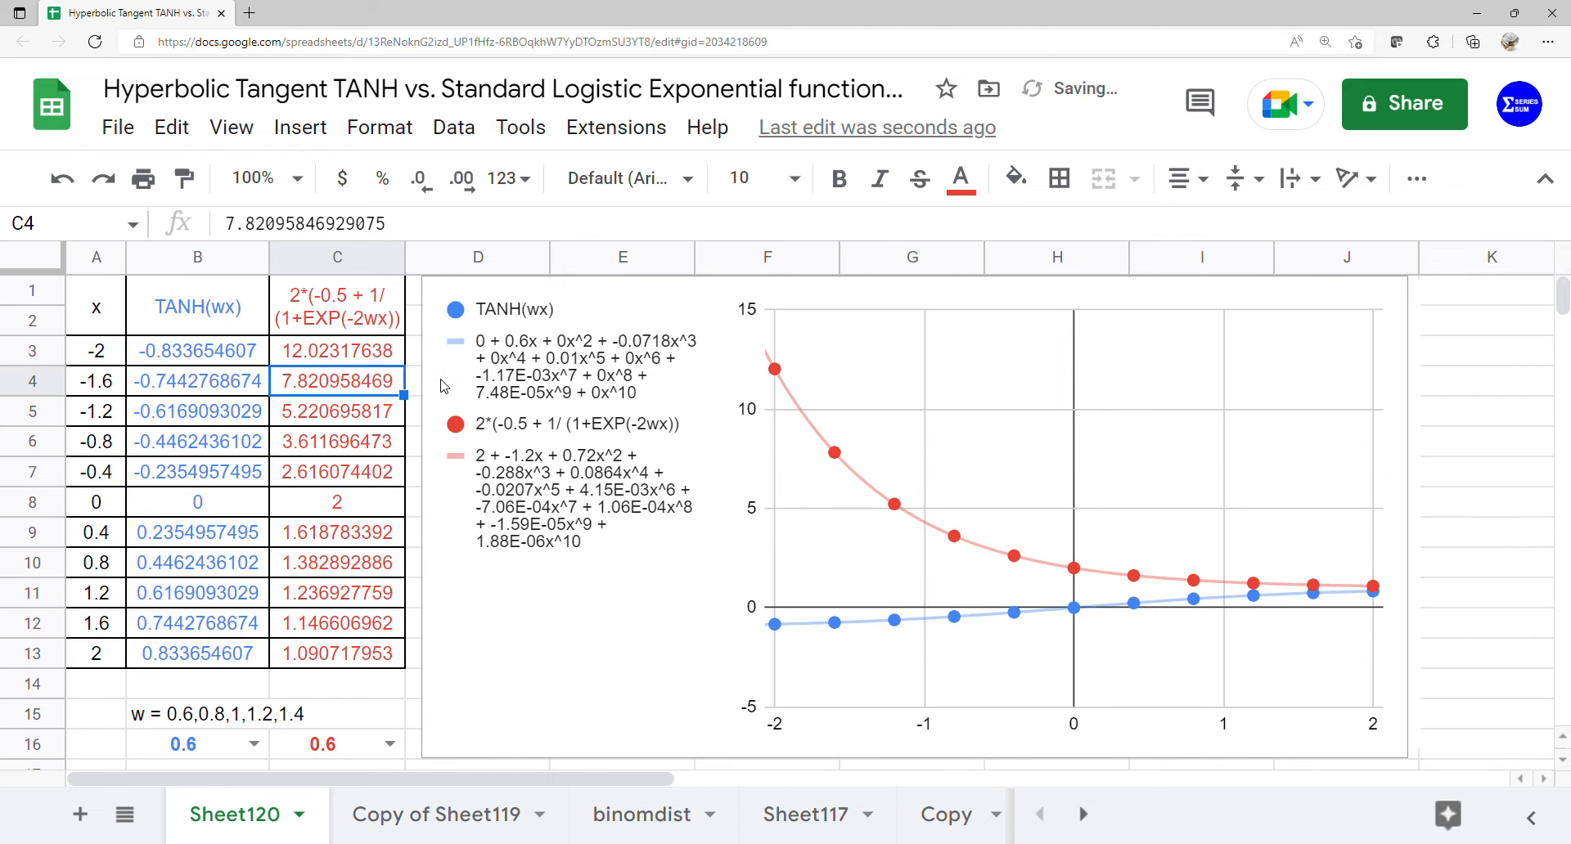
# Turn C3's expression into its reciprocal, making the formula =ARRAYFORMULA(1/(1+EXP(-2*C16*A3:A13)))
pyautogui.click(393, 361)
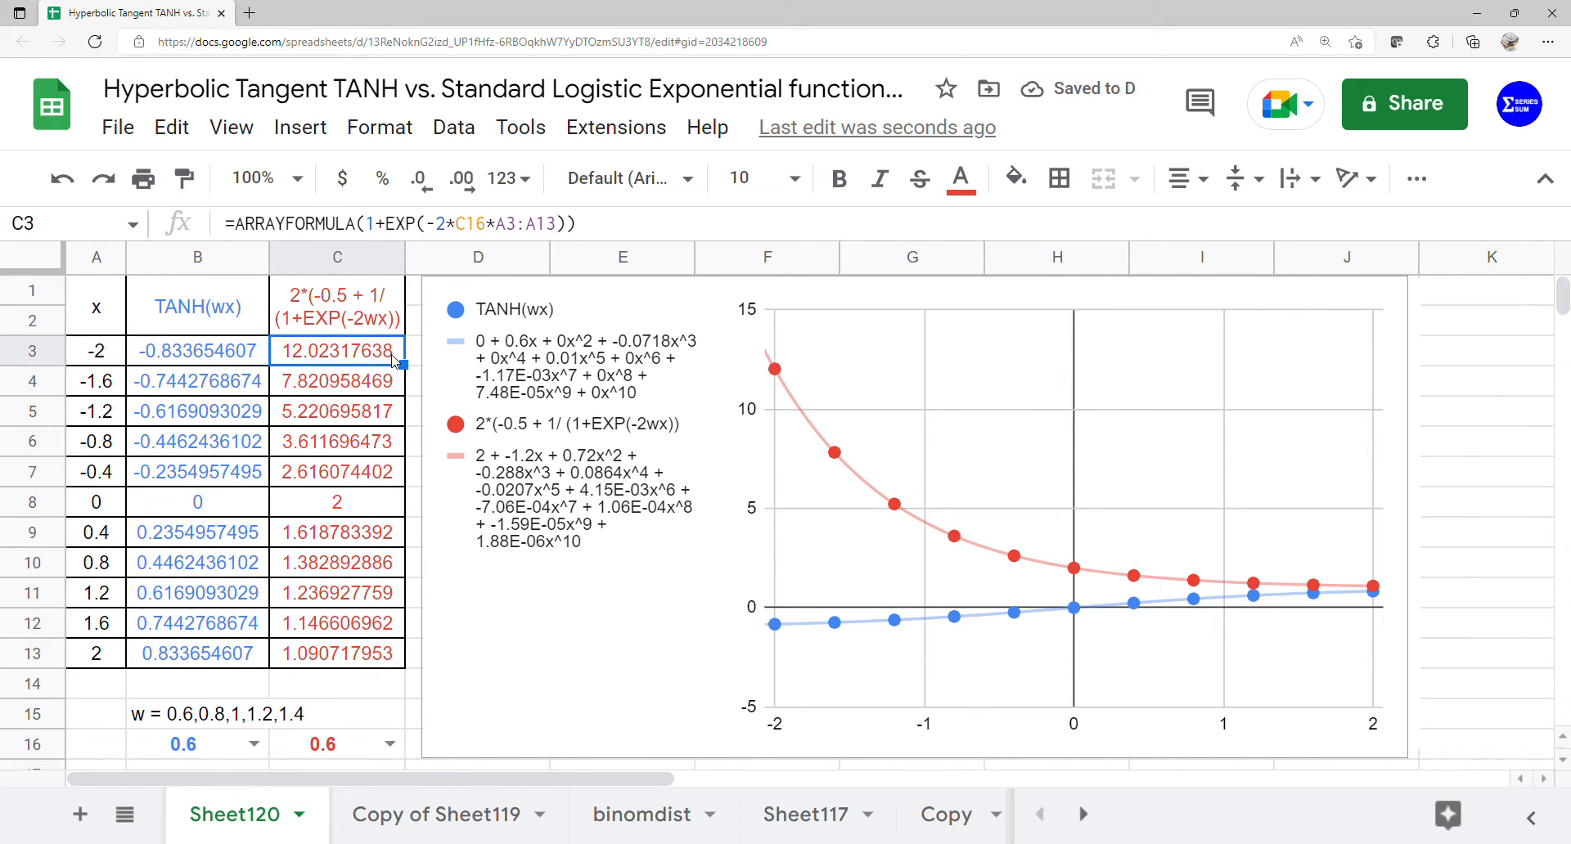
pyautogui.doubleClick(393, 361)
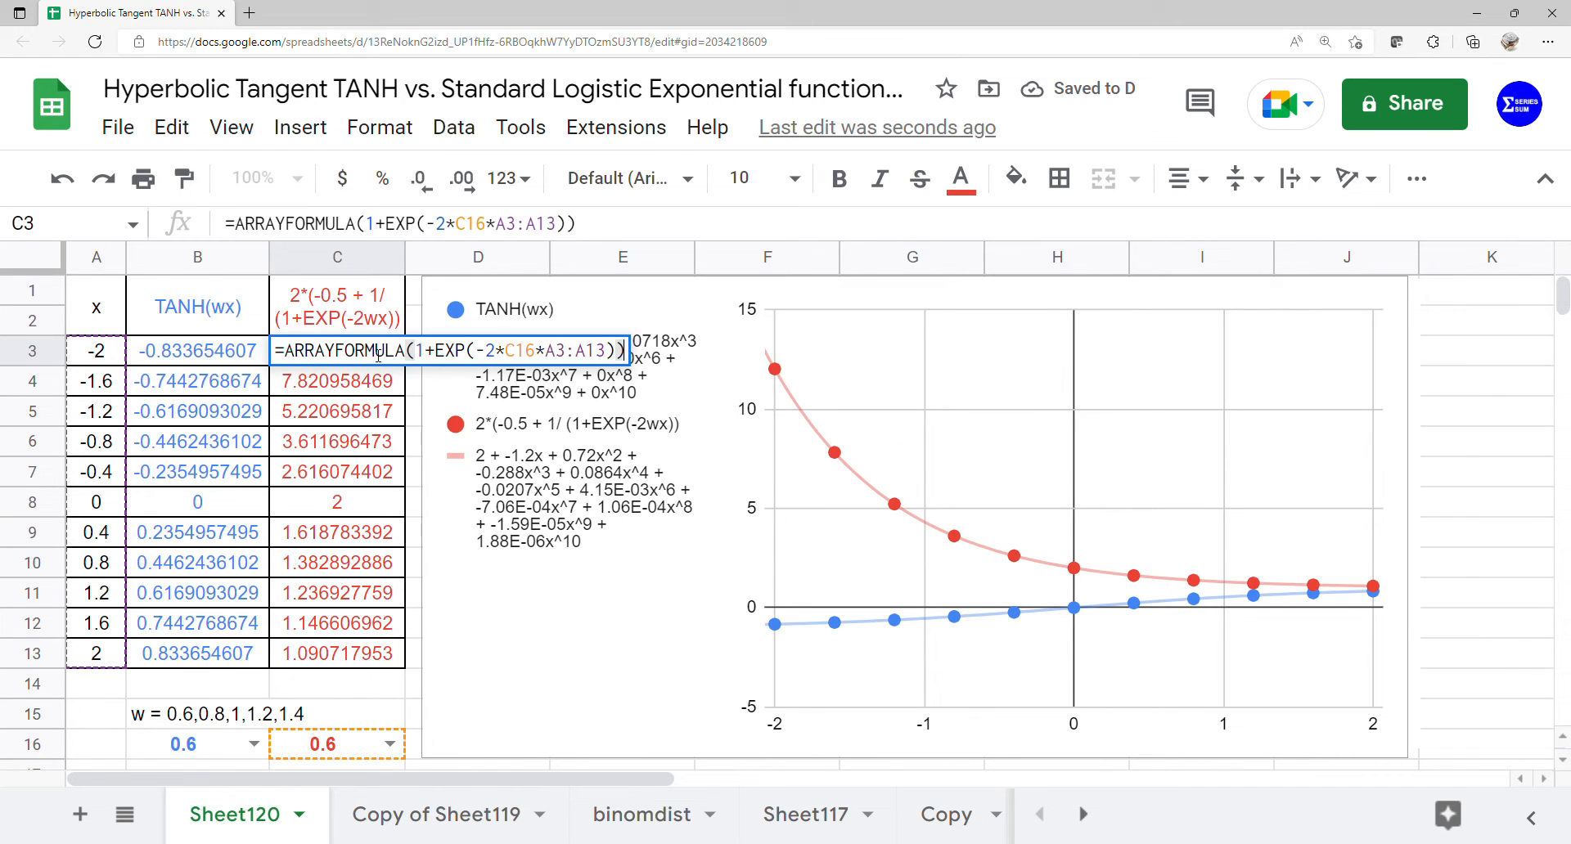
pyautogui.click(411, 352)
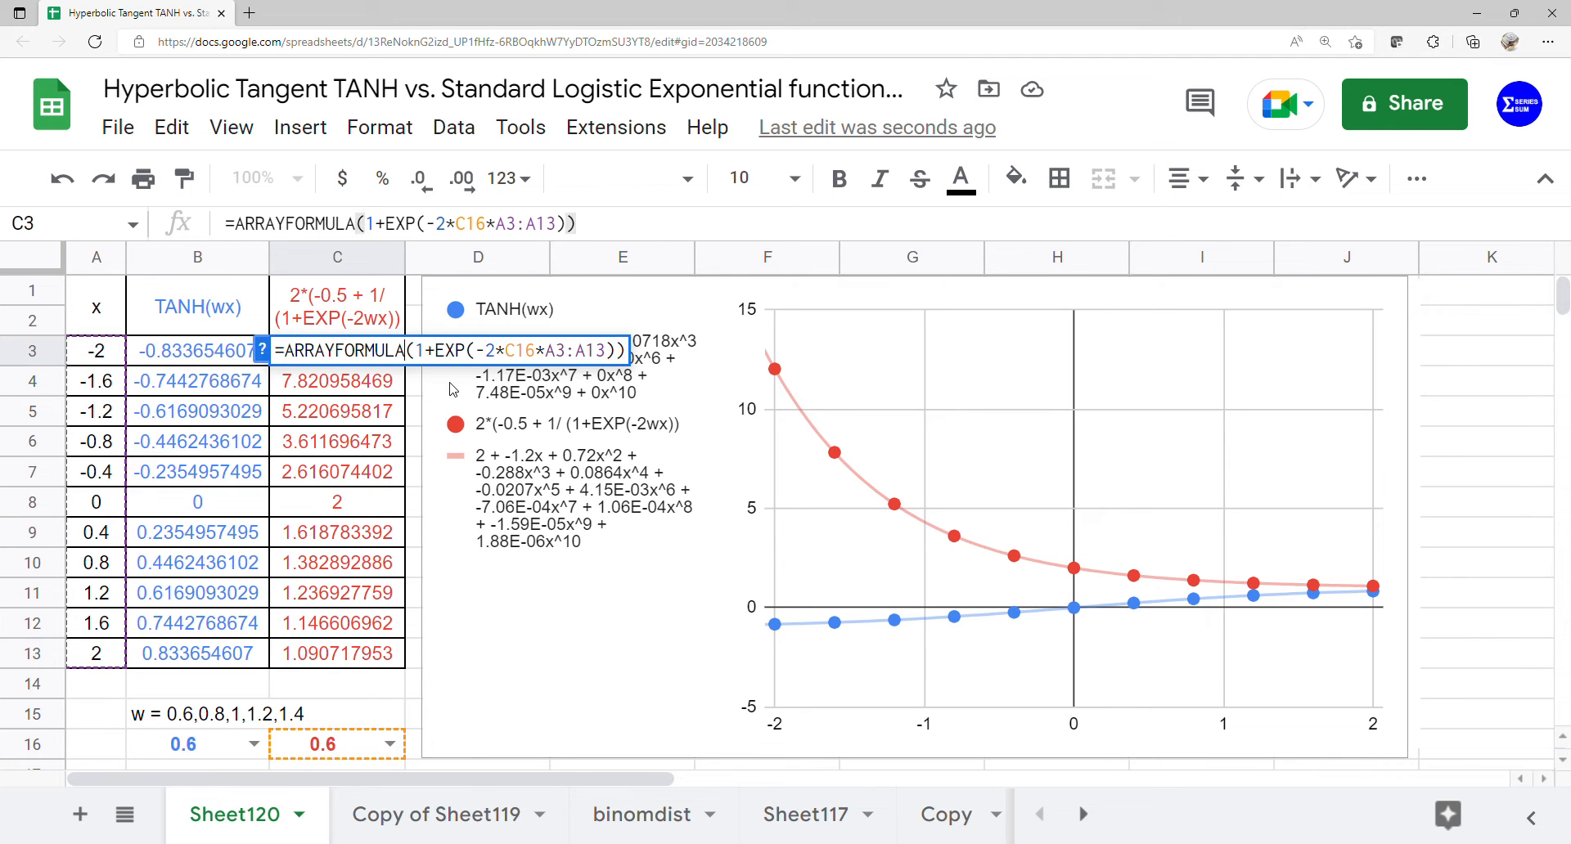
pyautogui.write('1/(')
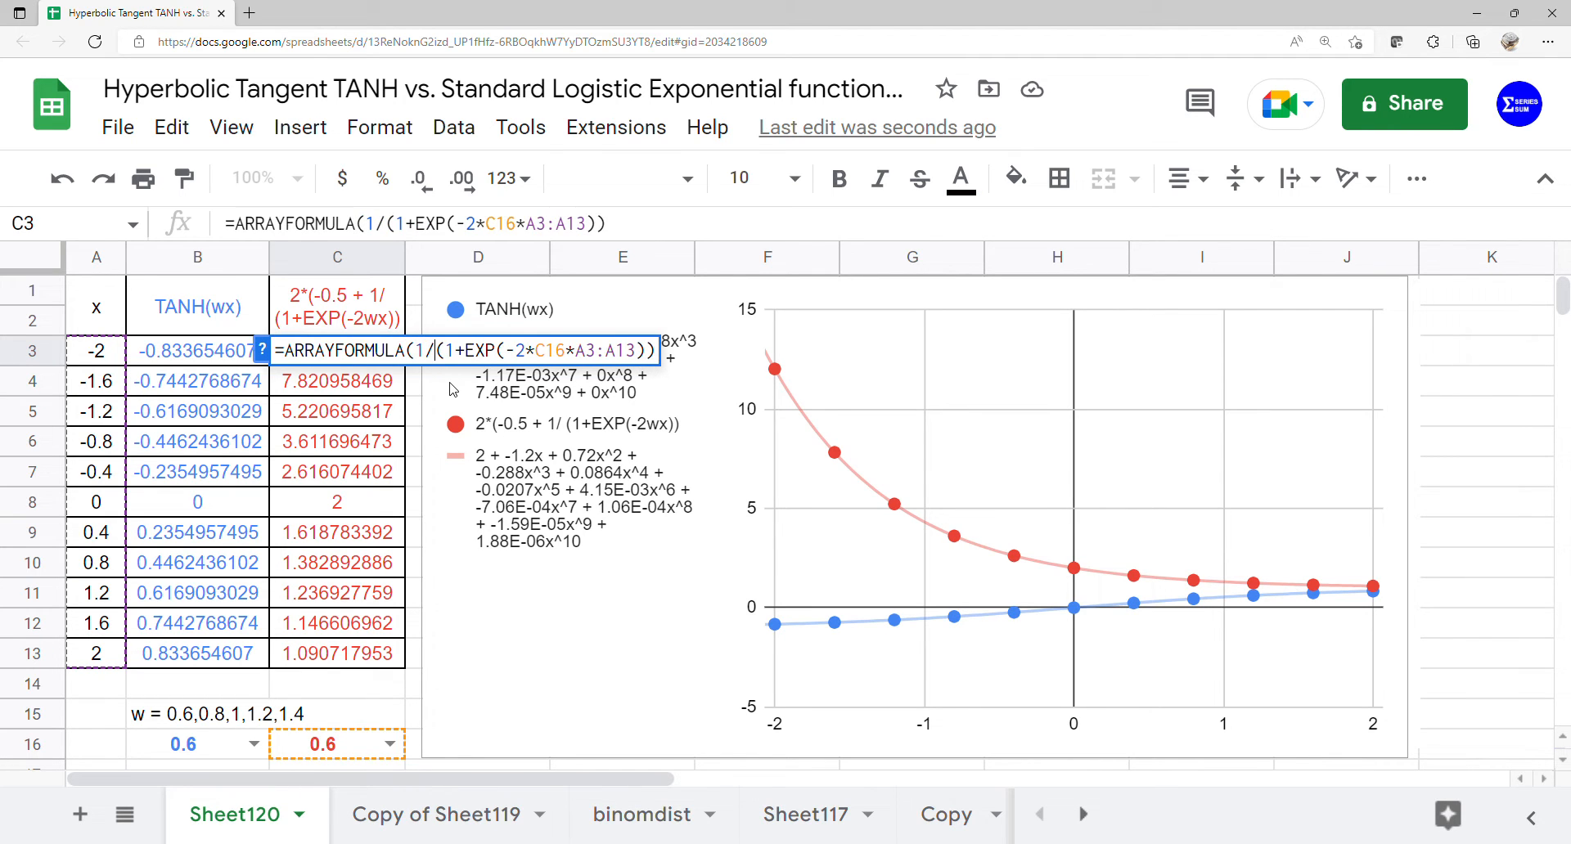
pyautogui.press('Return')
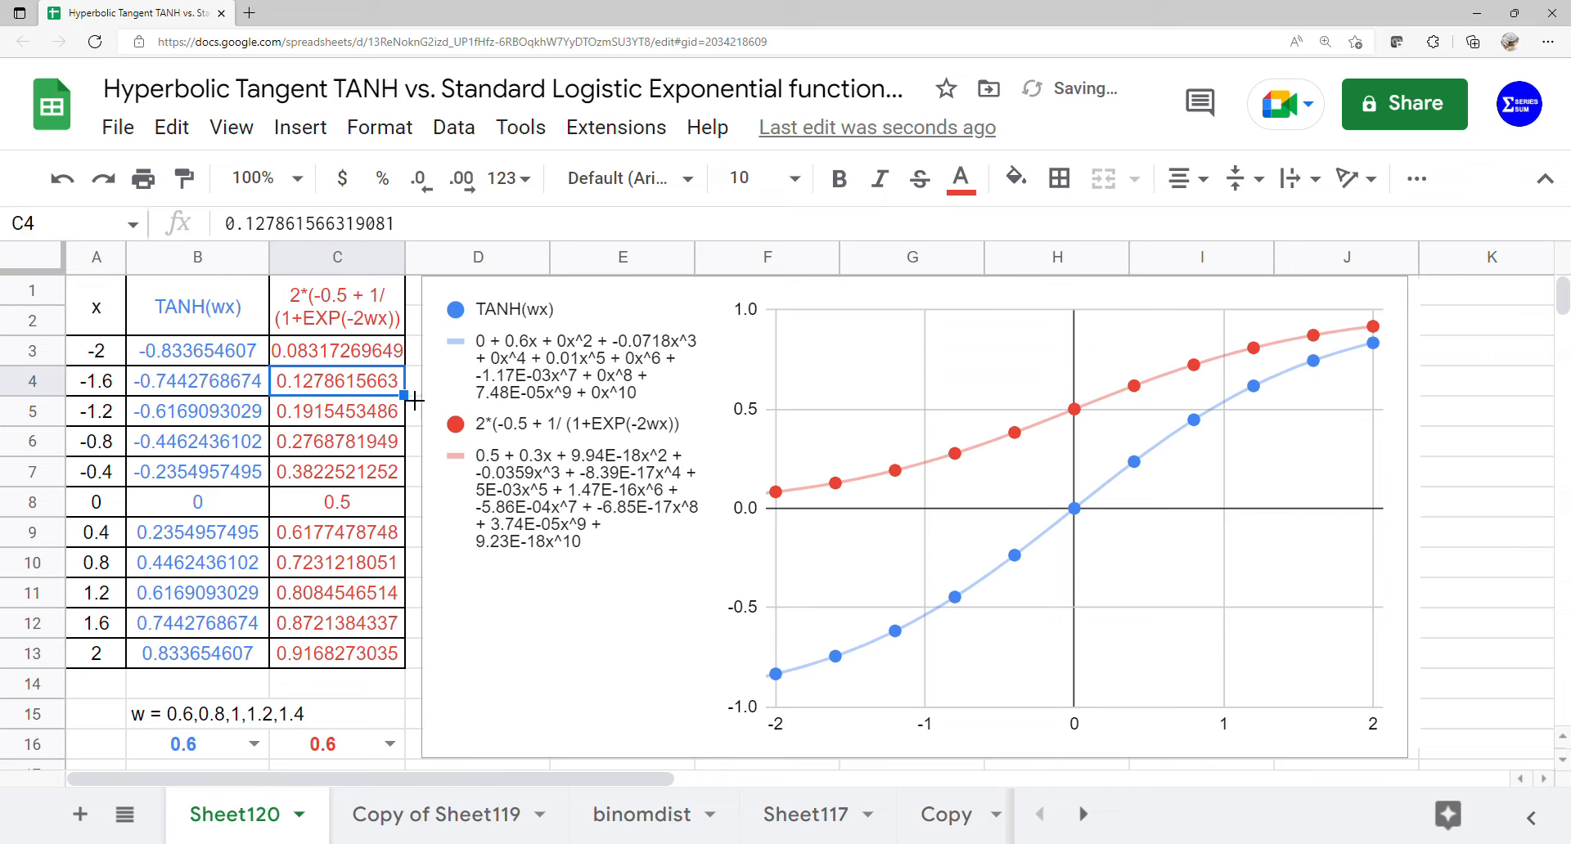
# Put -0.5+ before the fraction in C3, making the formula =ARRAYFORMULA(-0.5+1/(1+EXP(-2*C16*A3:A13)))
pyautogui.doubleClick(361, 354)
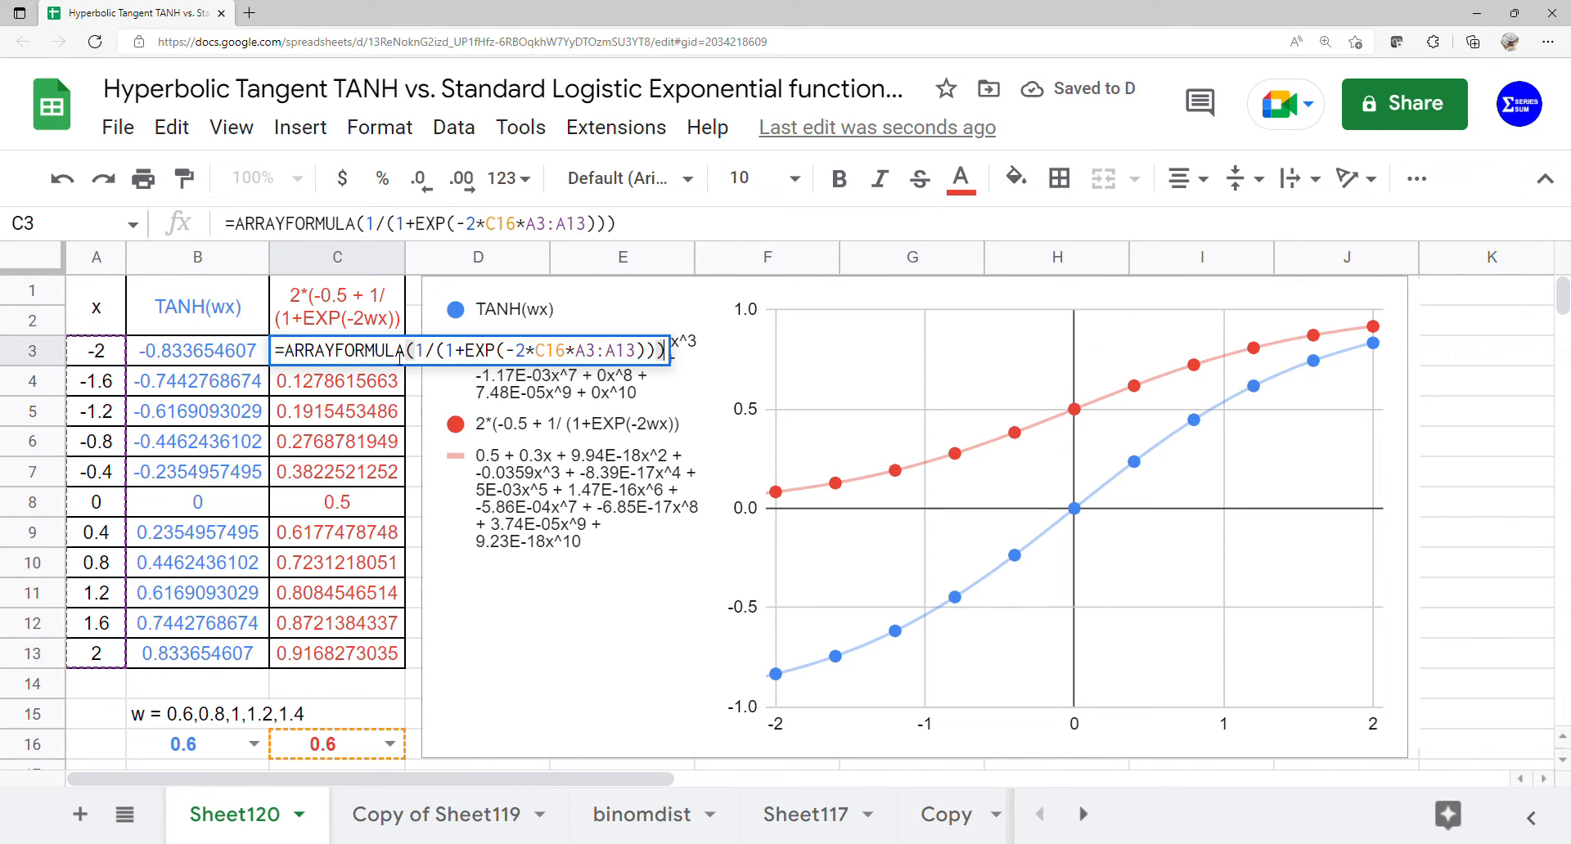
pyautogui.click(424, 360)
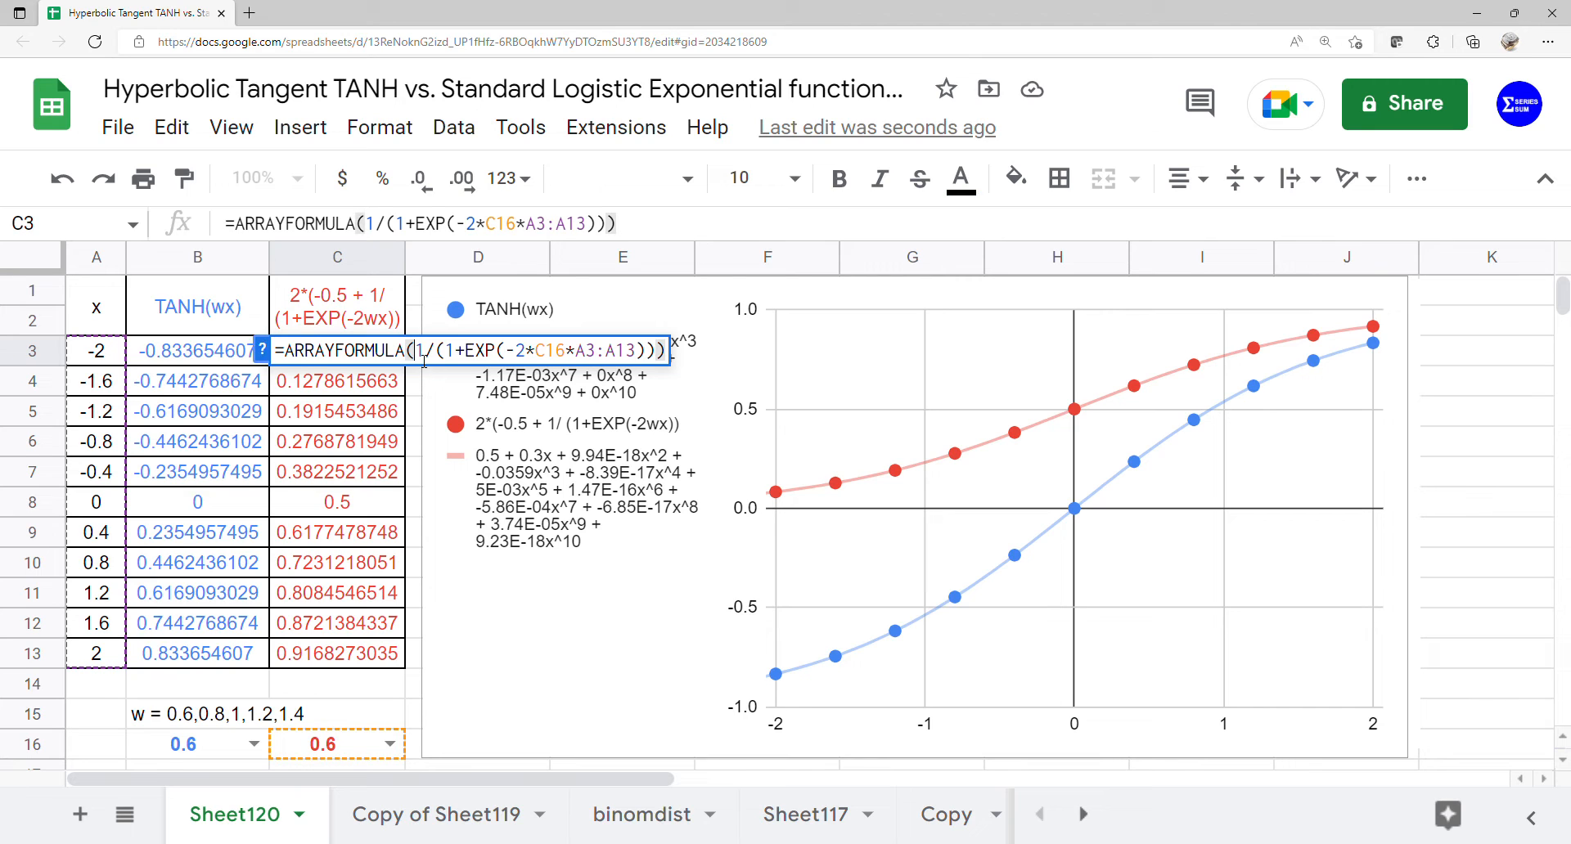
pyautogui.write('-0.5')
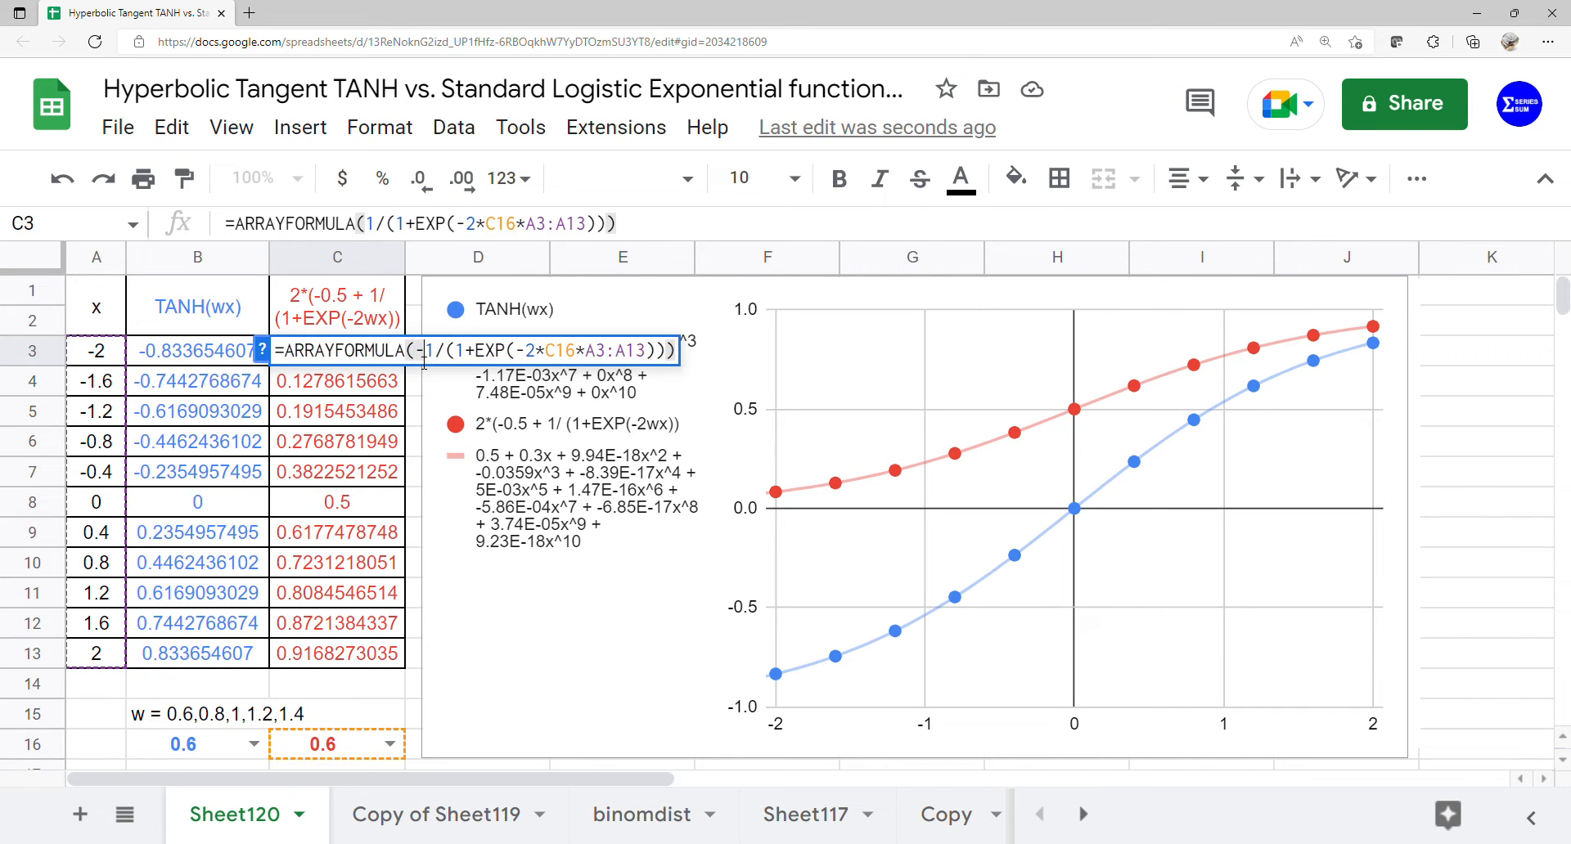
pyautogui.write('+')
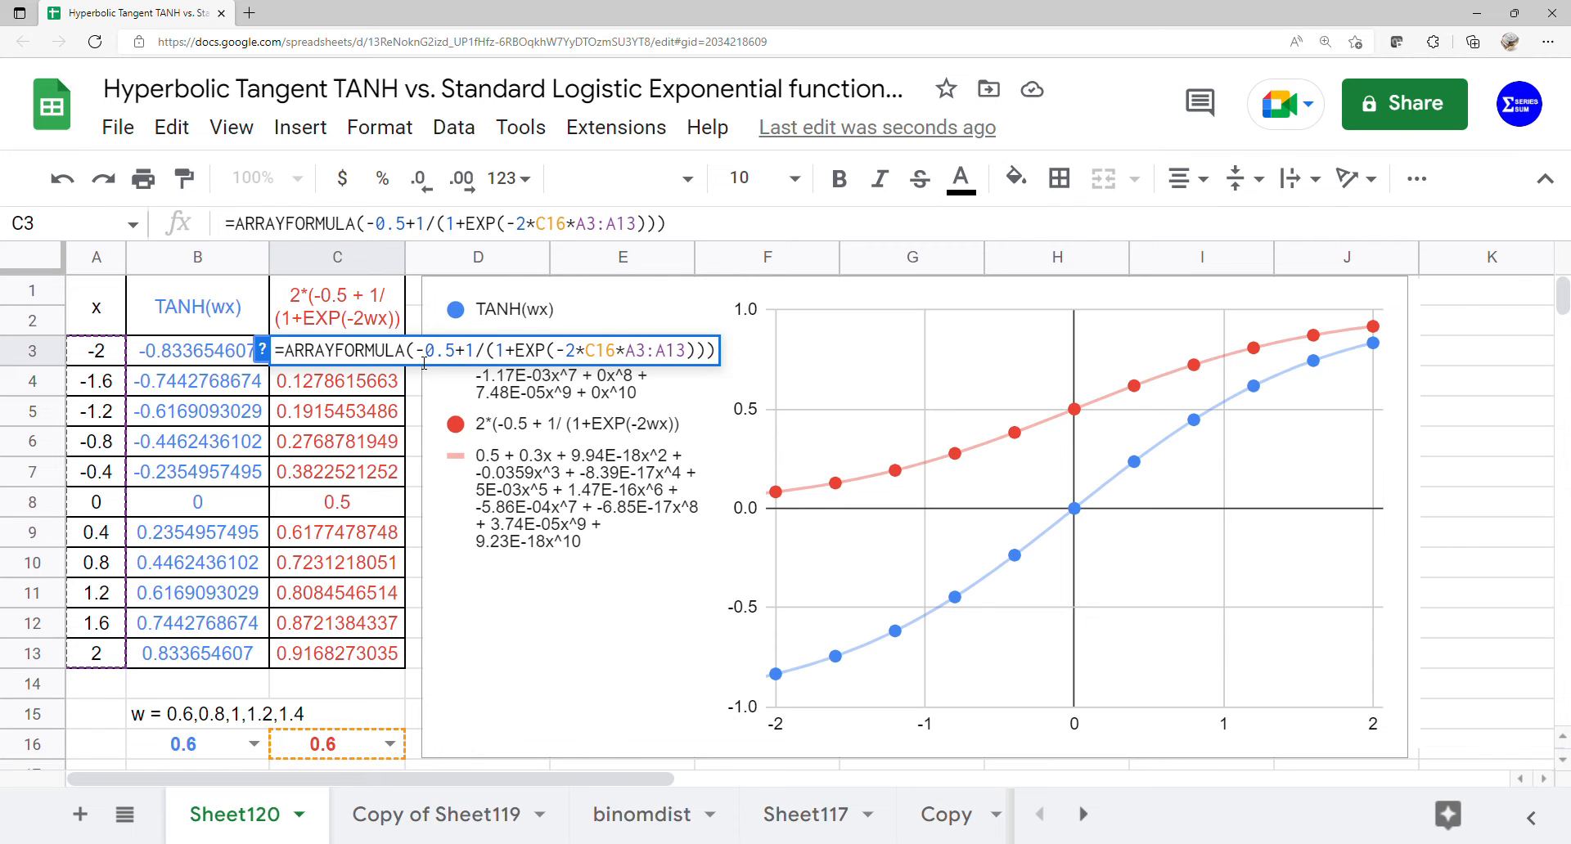
pyautogui.press('Return')
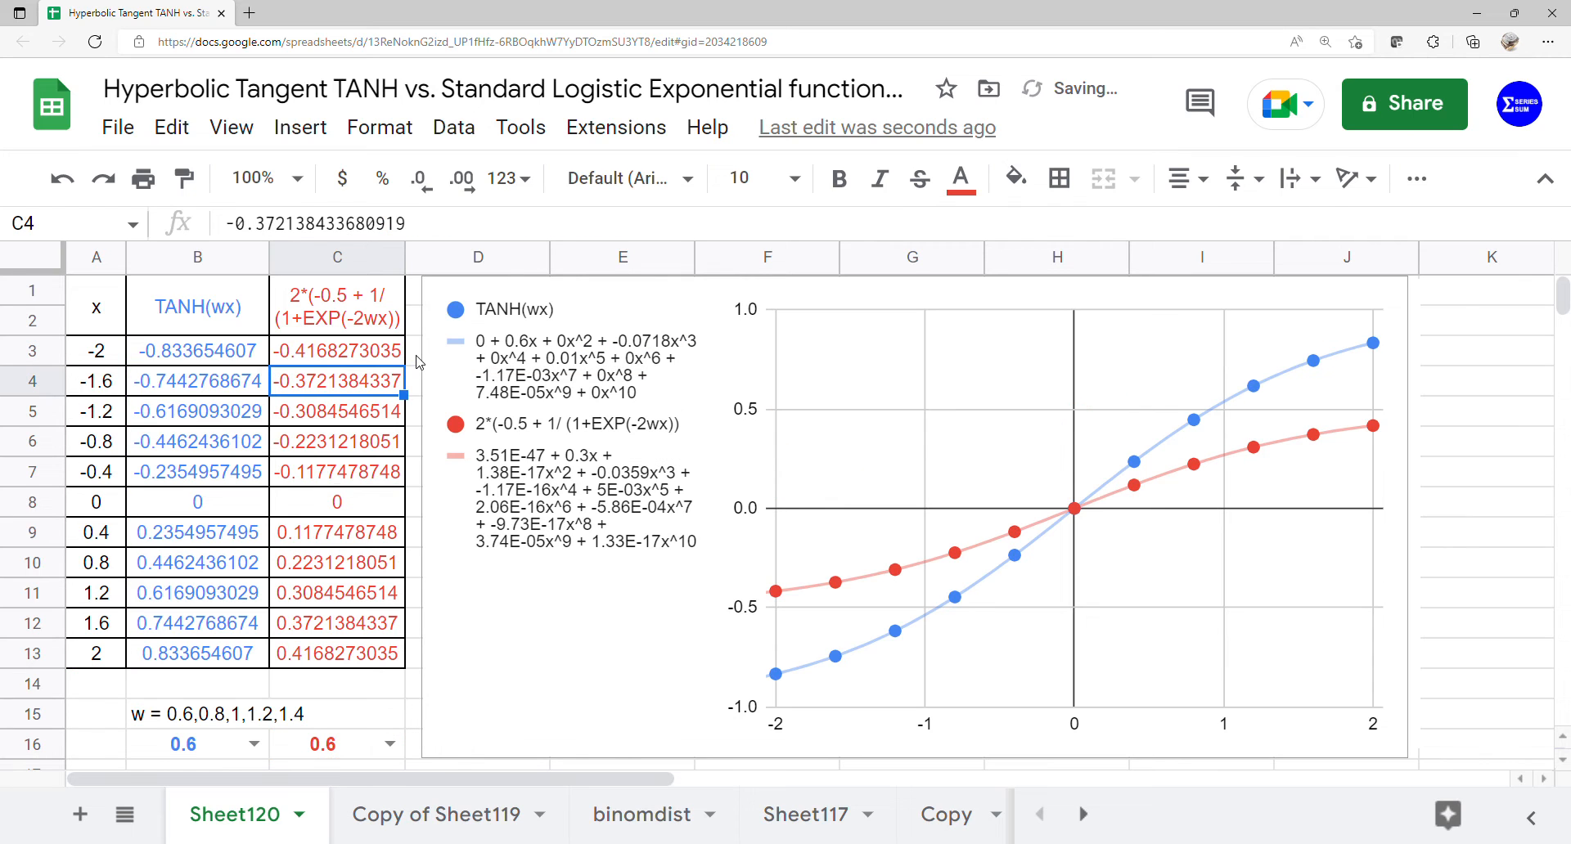
# Multiply the whole expression in C3 by 2, making the formula =ARRAYFORMULA(2*(-0.5+1/(1+EXP(-2*C16*A3:A13))))
pyautogui.click(340, 356)
pyautogui.doubleClick(340, 356)
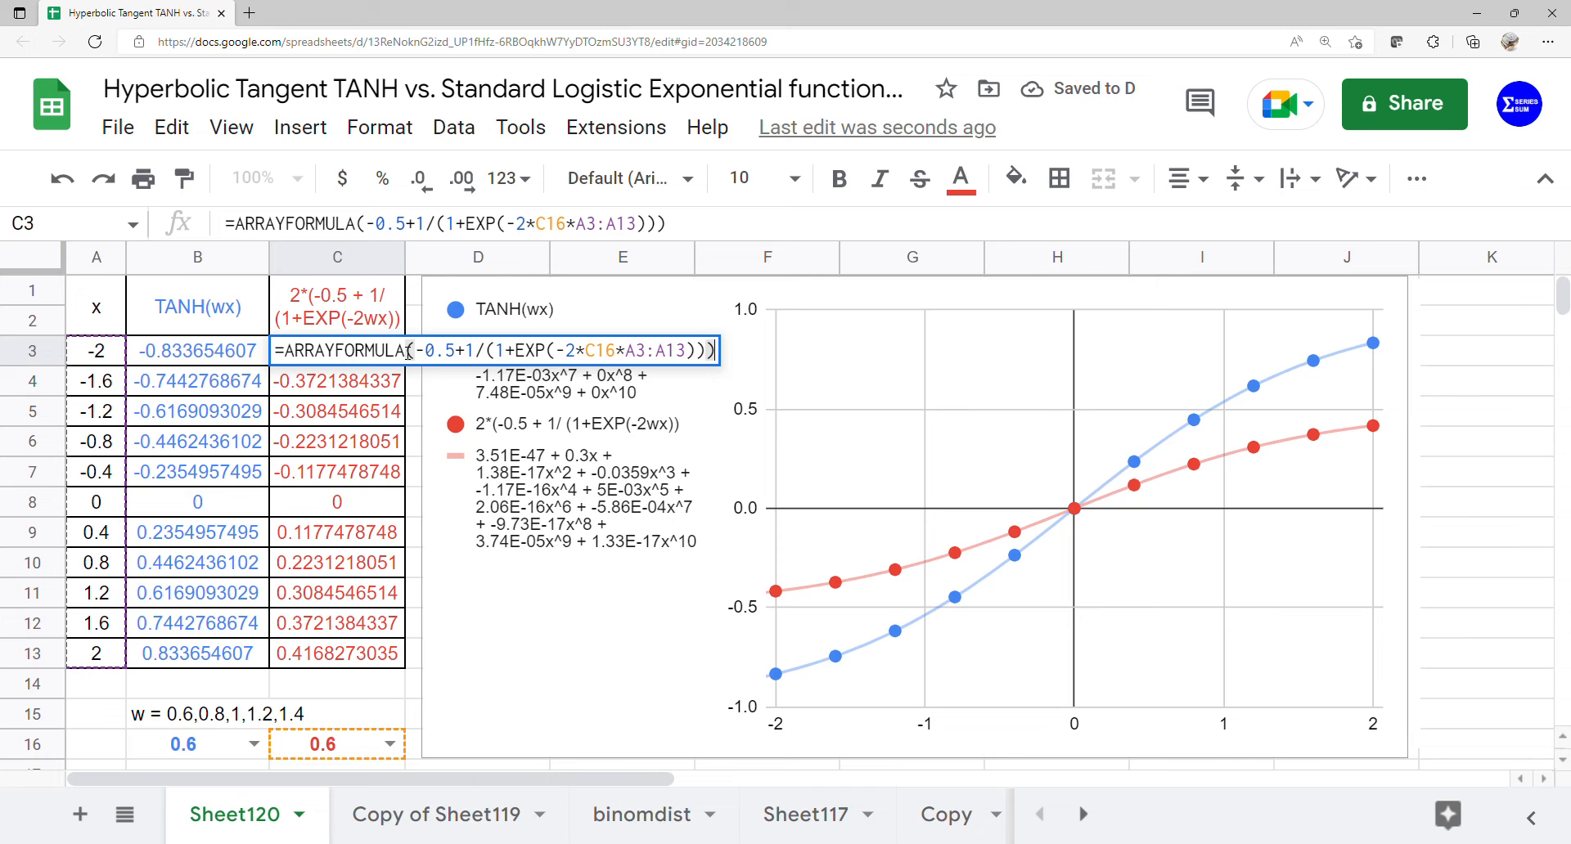
pyautogui.click(410, 352)
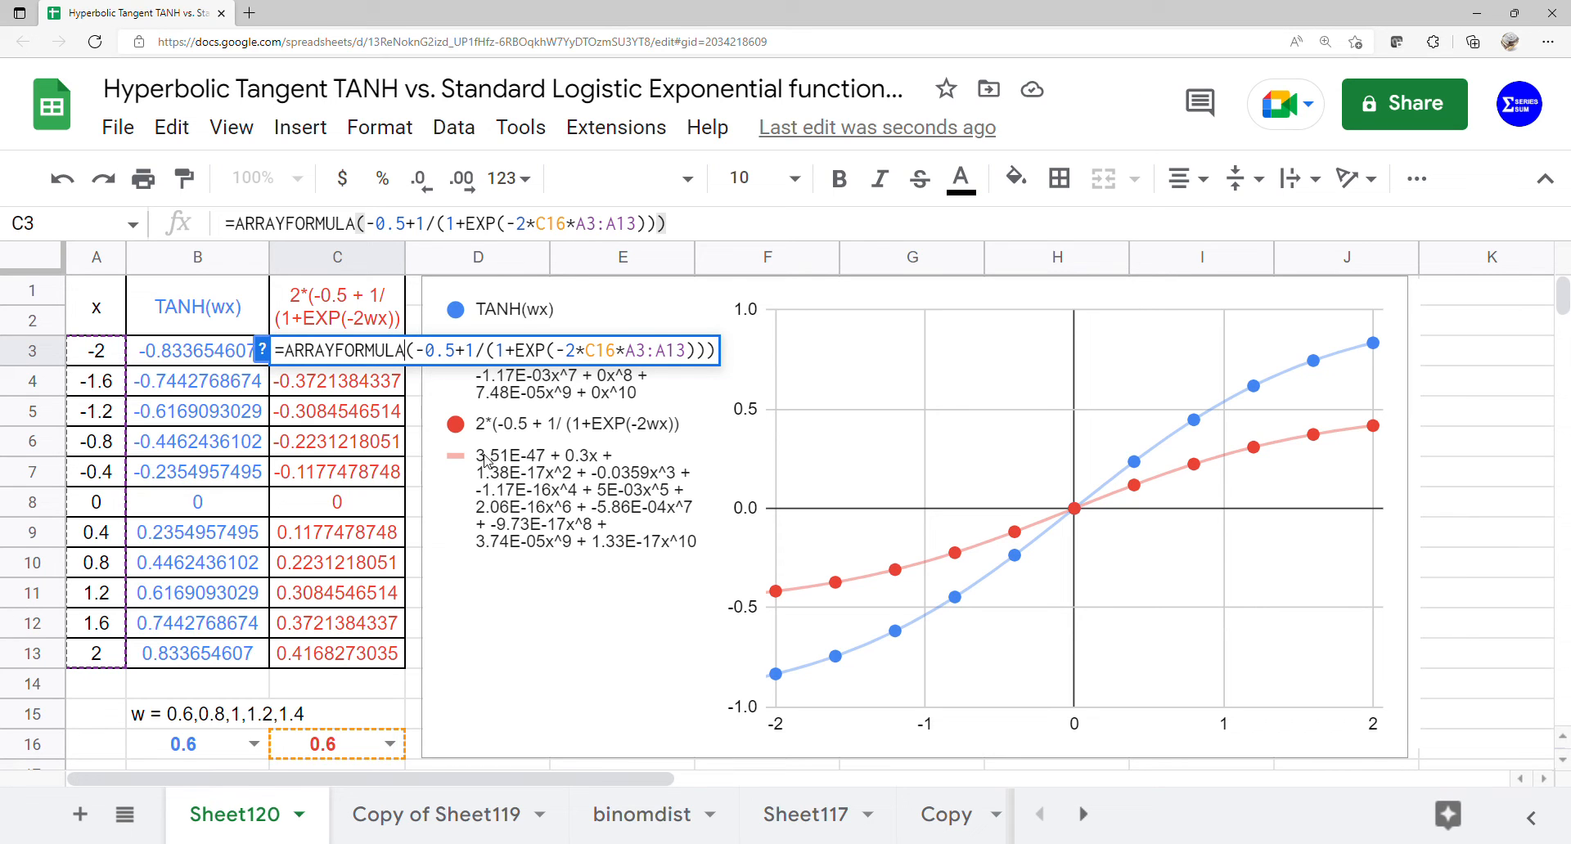
pyautogui.write('(2*')
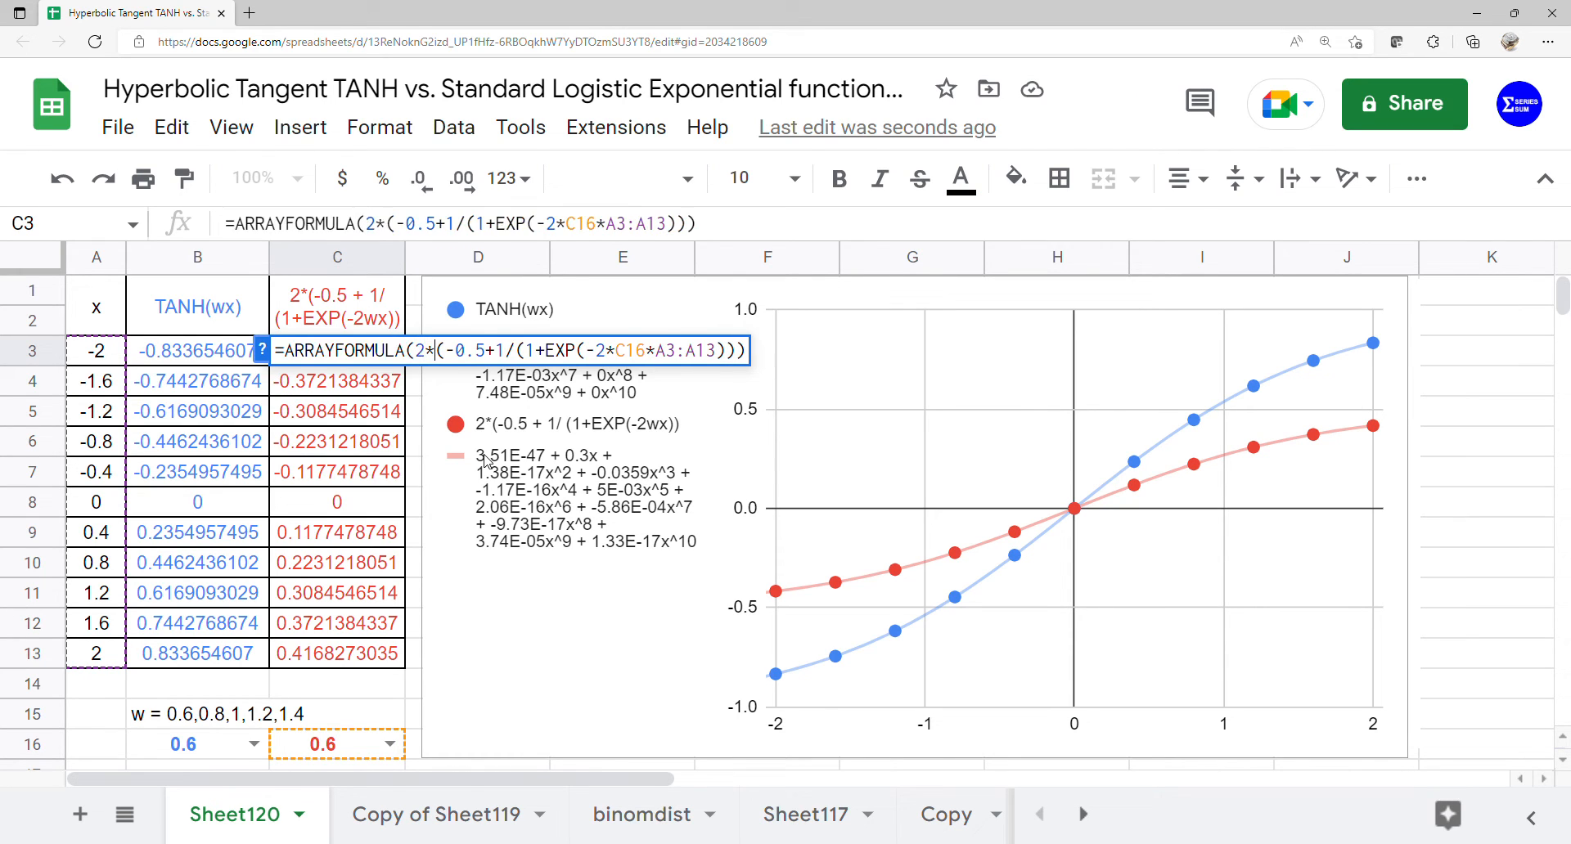
pyautogui.press('Return')
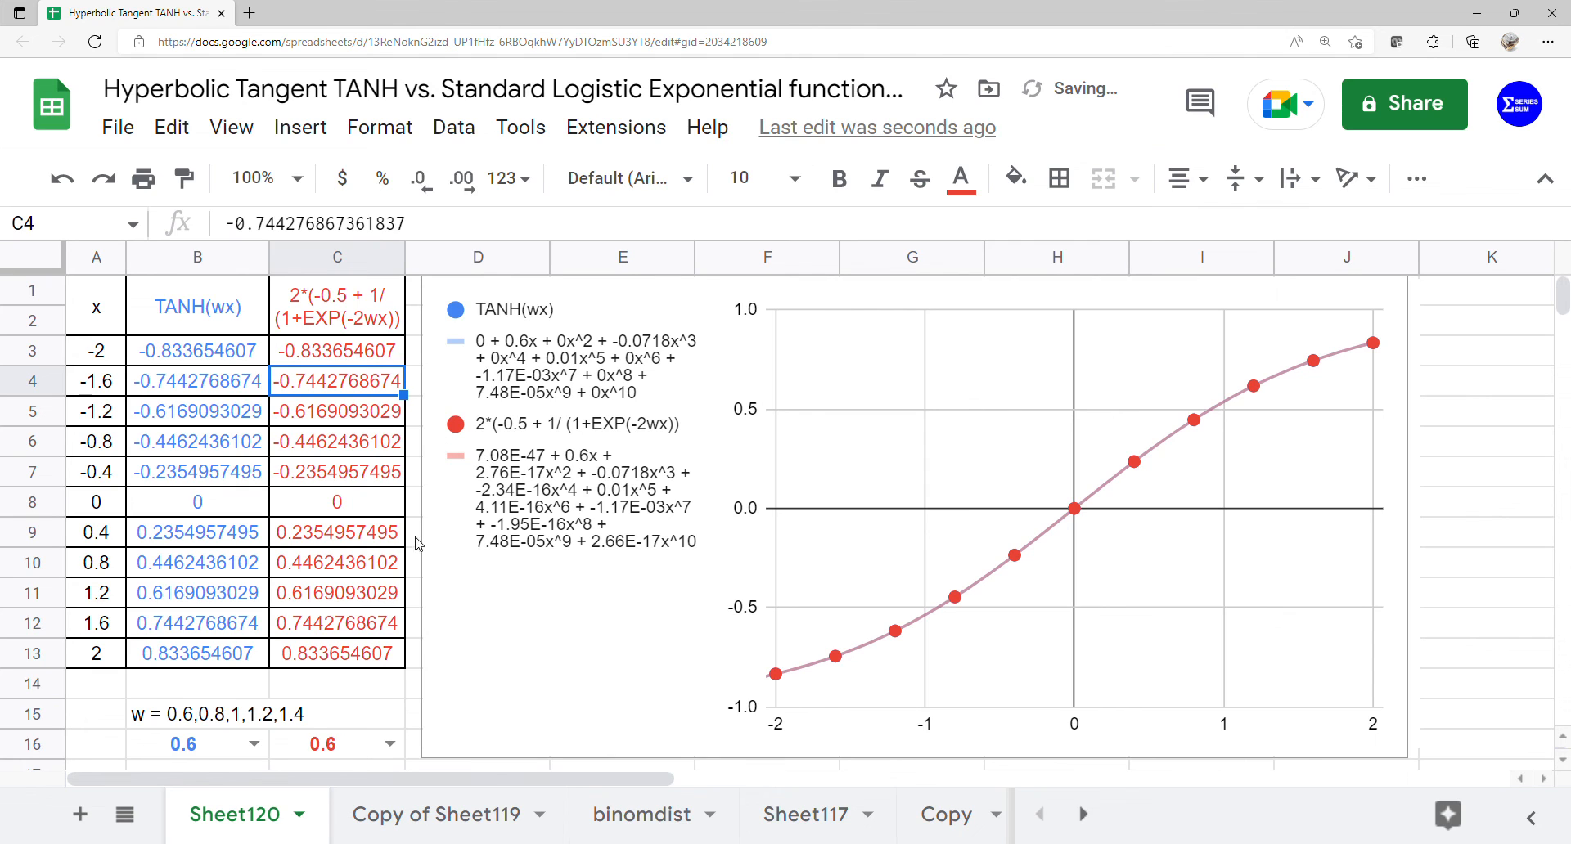
# Set w to 0.8 for both the TANH curve in B16 and the logistic curve in C16
pyautogui.click(262, 749)
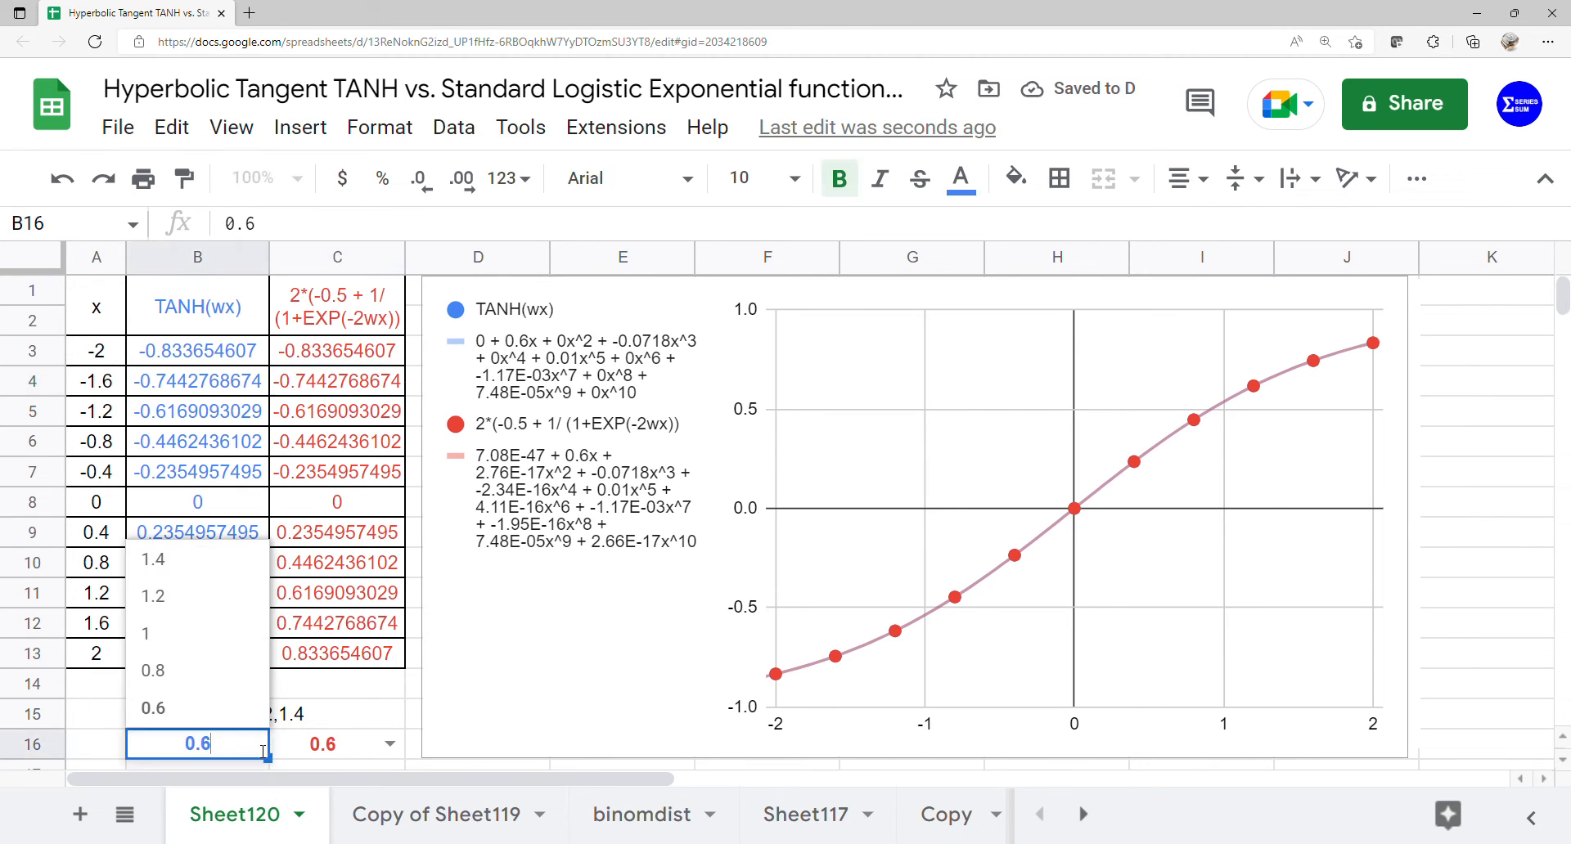
pyautogui.click(221, 679)
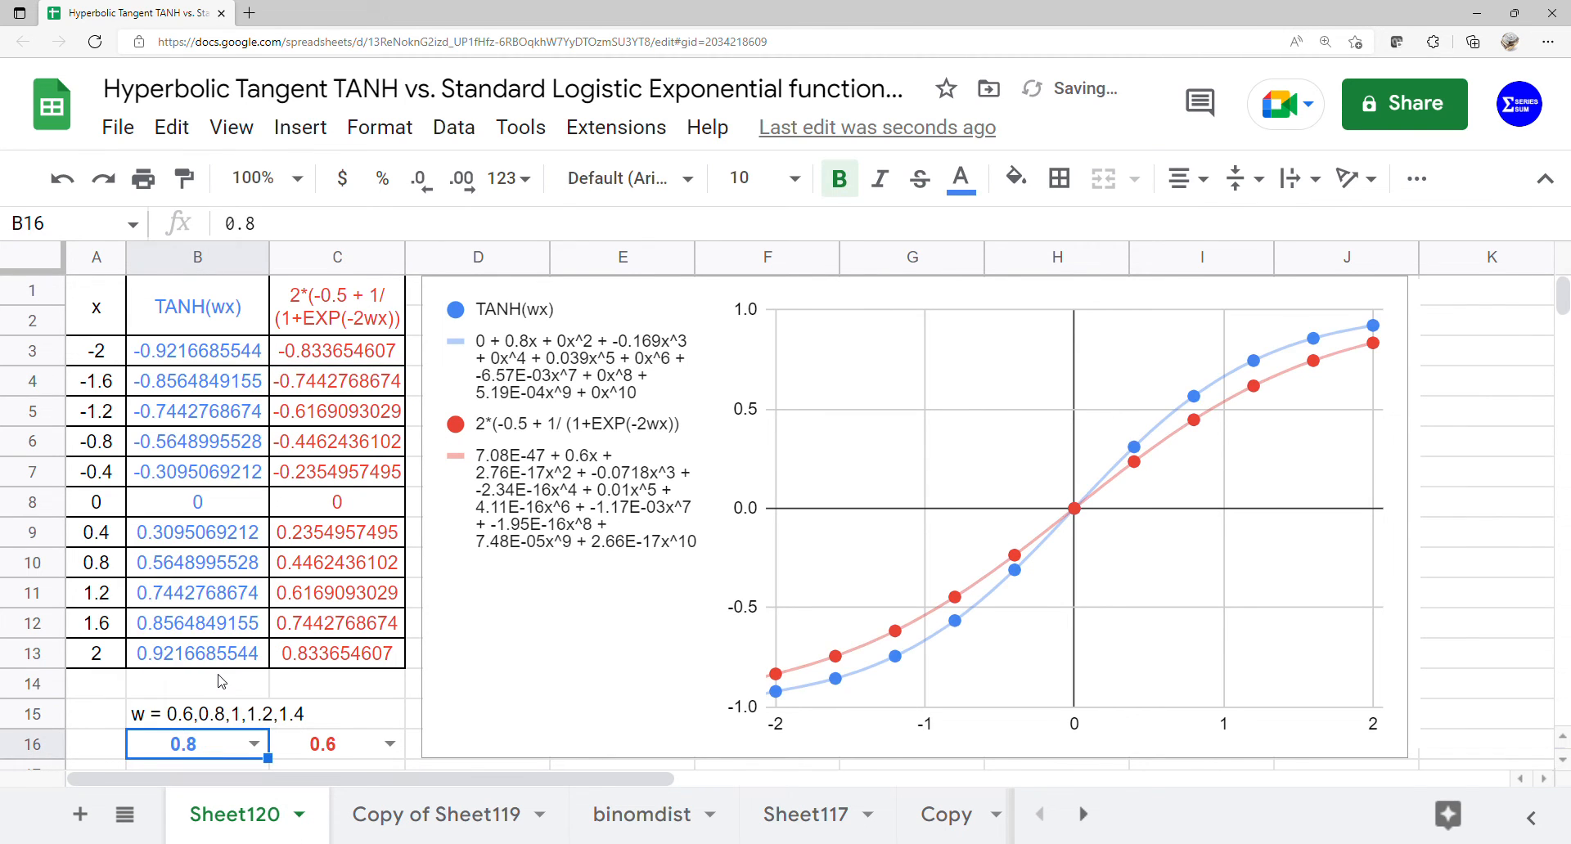
pyautogui.click(390, 744)
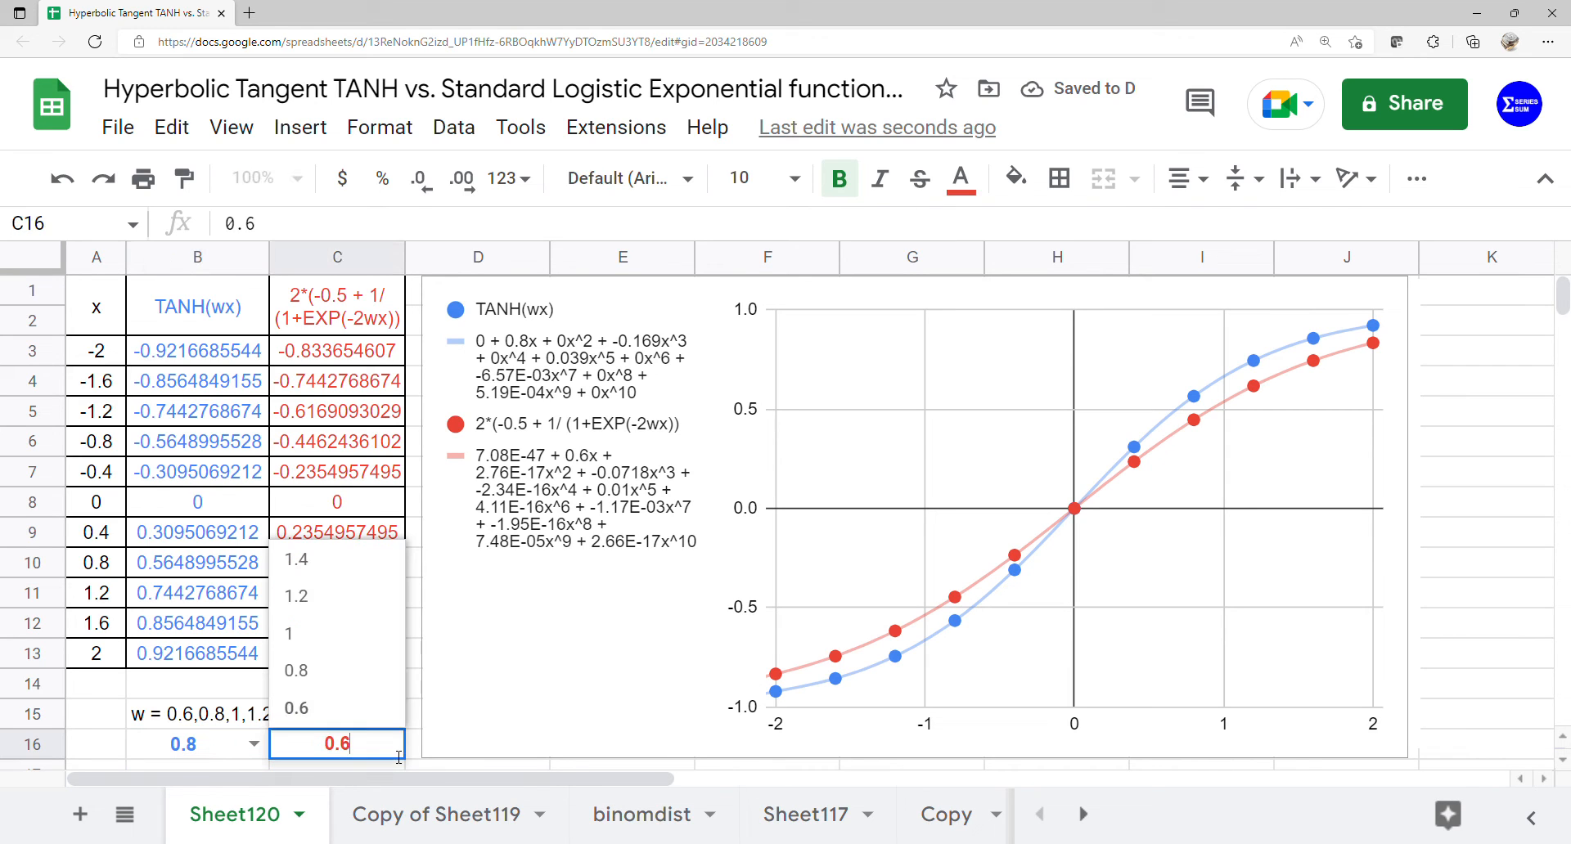
pyautogui.click(376, 679)
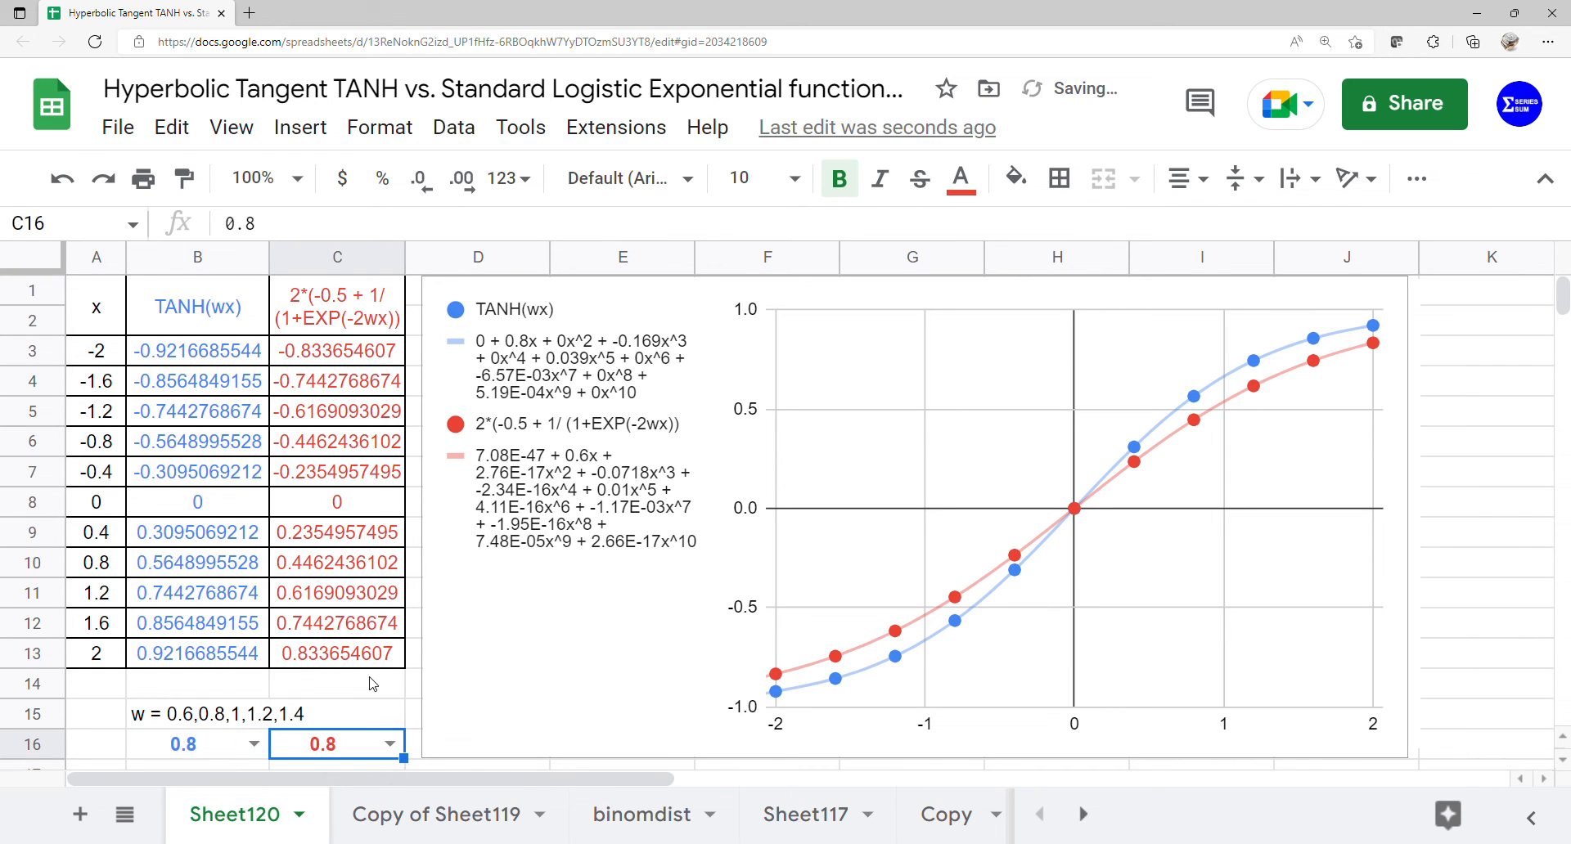
# Change w to 1 for both functions, first in B16 and then in C16
pyautogui.click(258, 746)
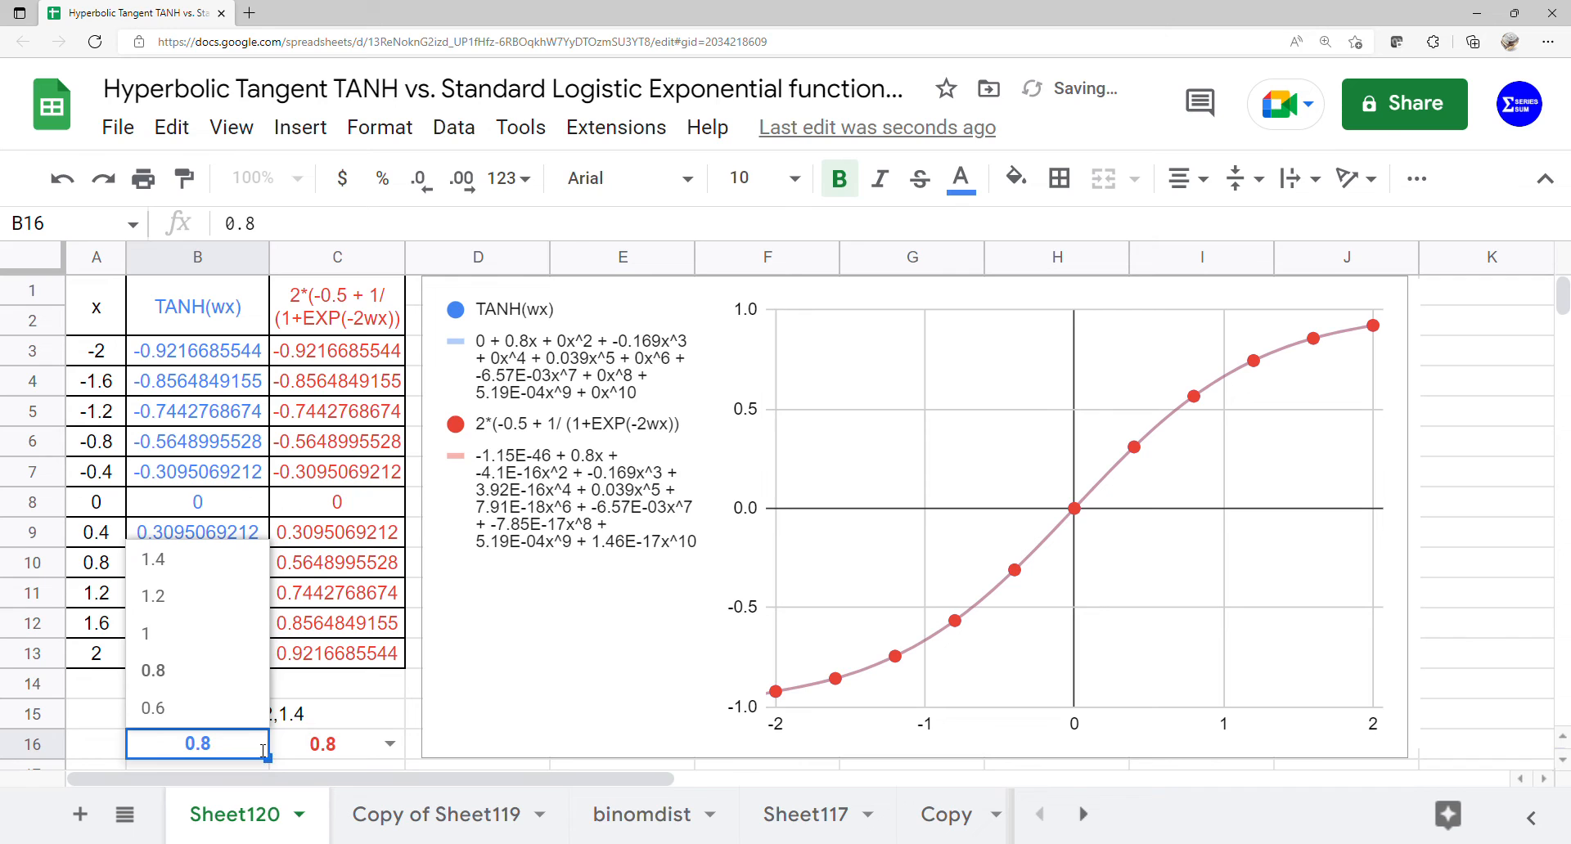
pyautogui.click(201, 635)
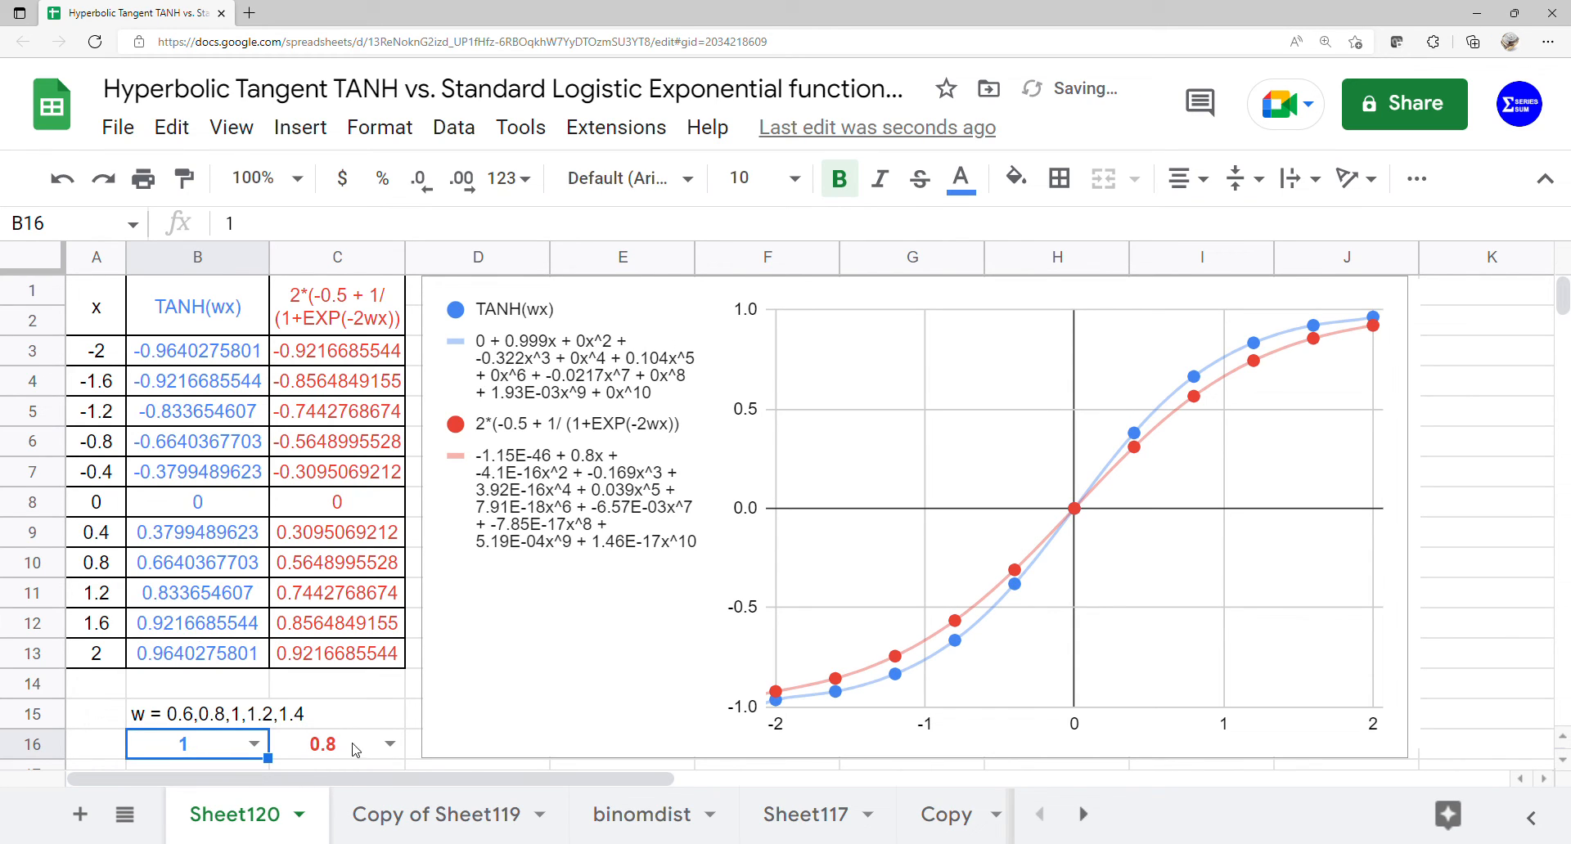
pyautogui.click(389, 744)
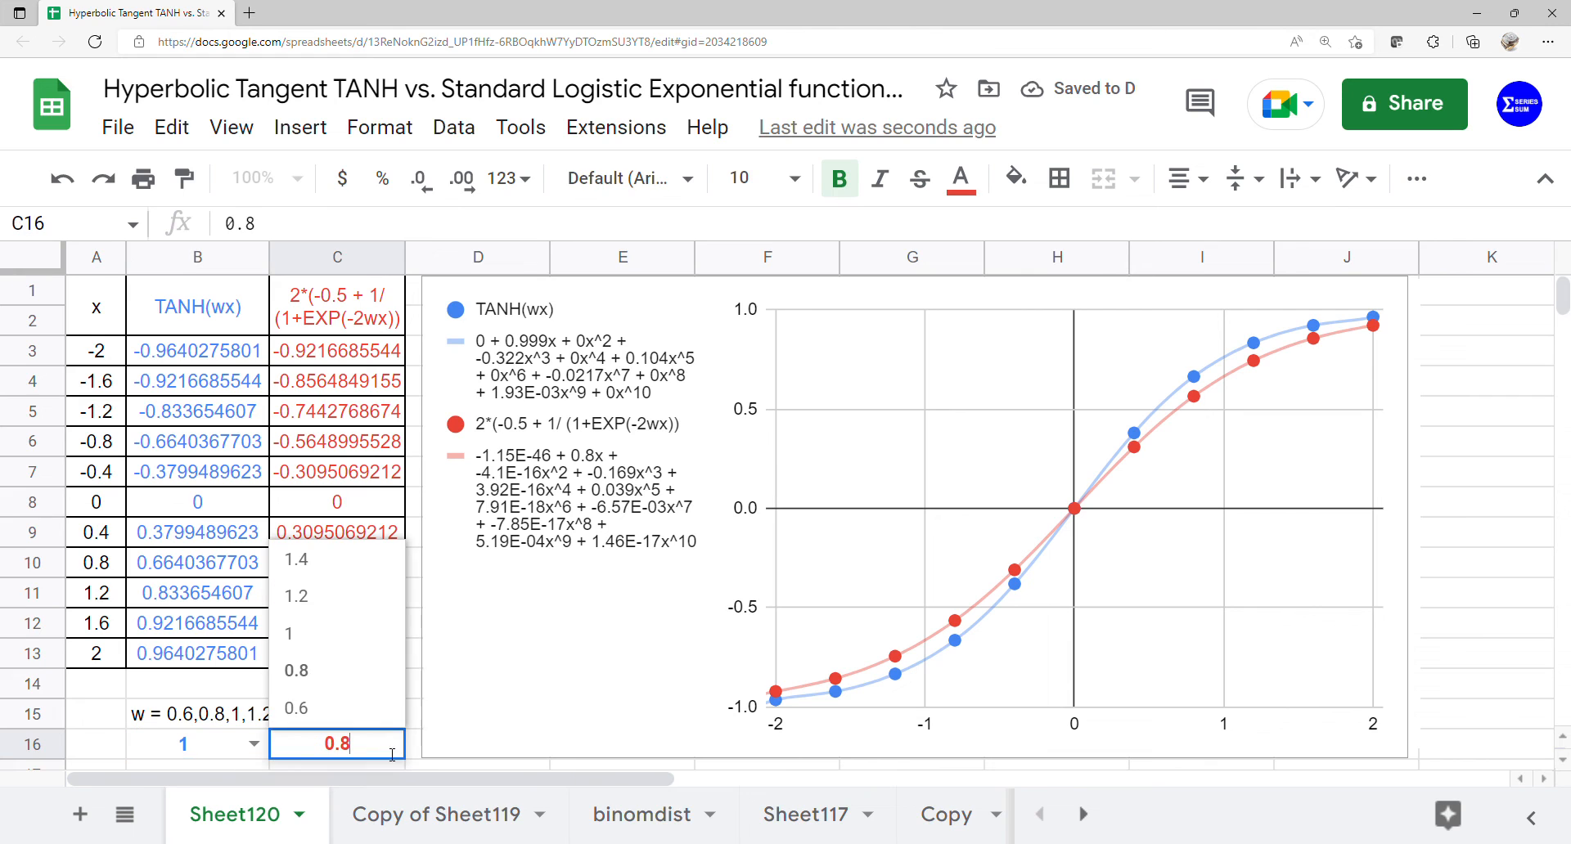
pyautogui.click(365, 635)
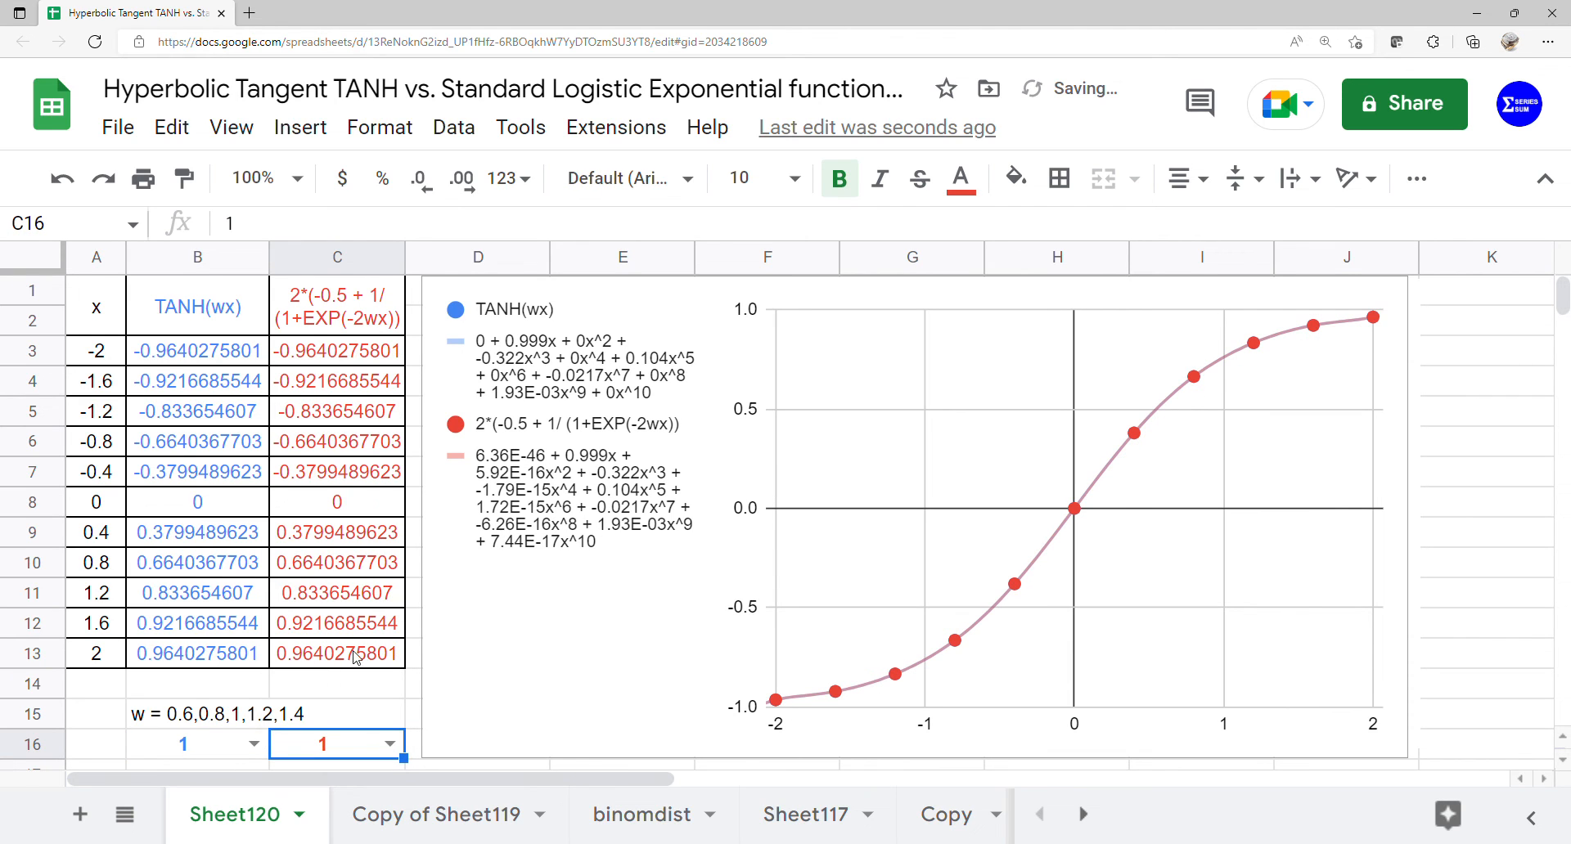
# Choose 1.2 as the w value in B16 and C16 to compare both curves
pyautogui.click(253, 744)
pyautogui.click(217, 599)
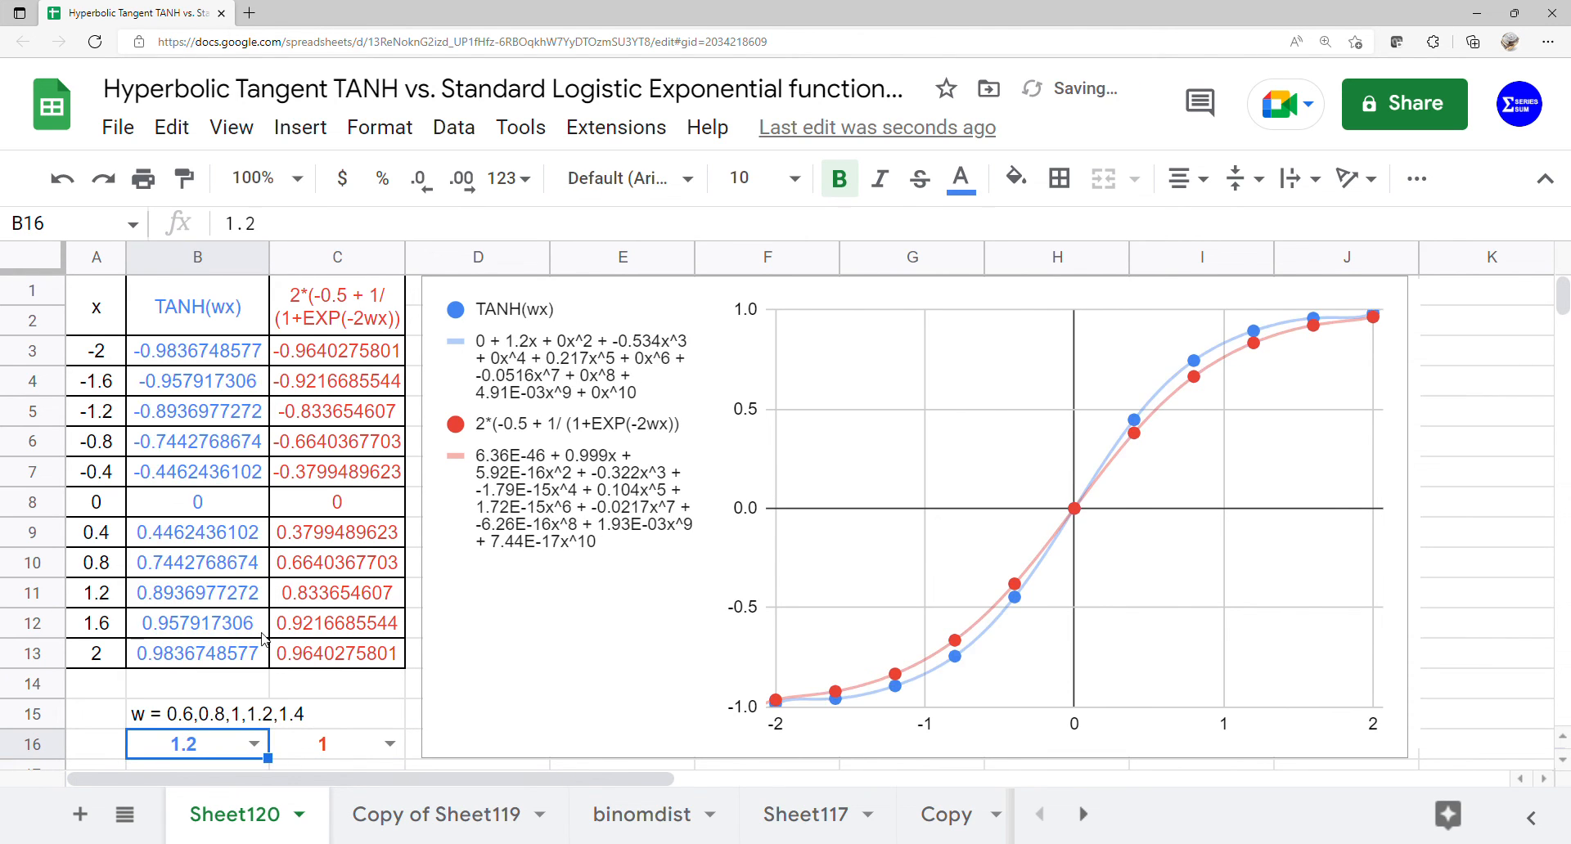
pyautogui.click(389, 744)
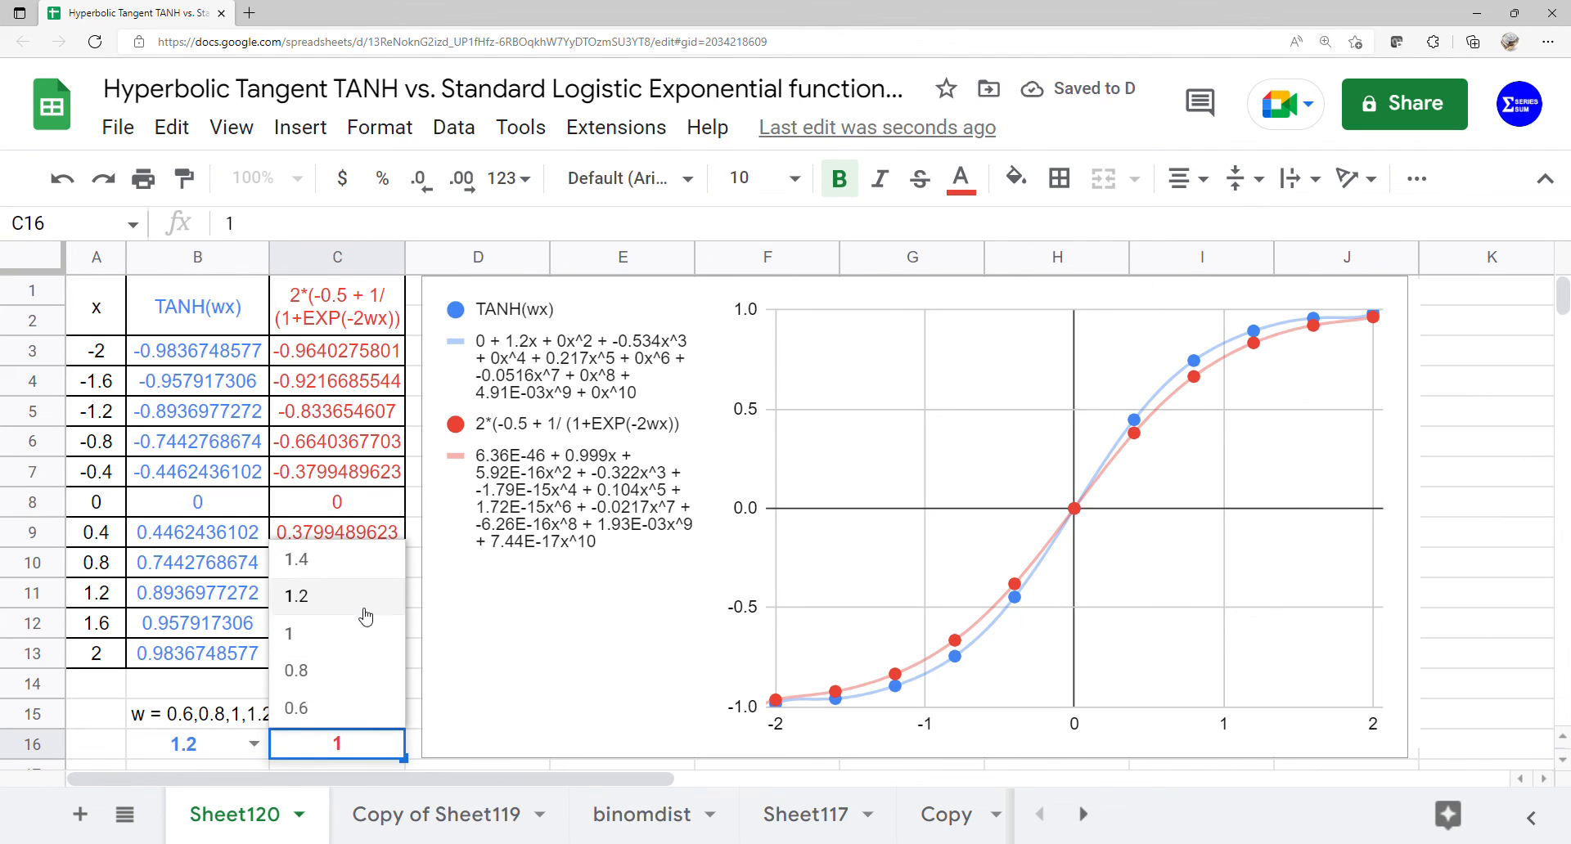
pyautogui.click(366, 607)
# Set w to 1.4 in B16 for TANH(wx) and in C16 for the logistic expression
pyautogui.click(253, 744)
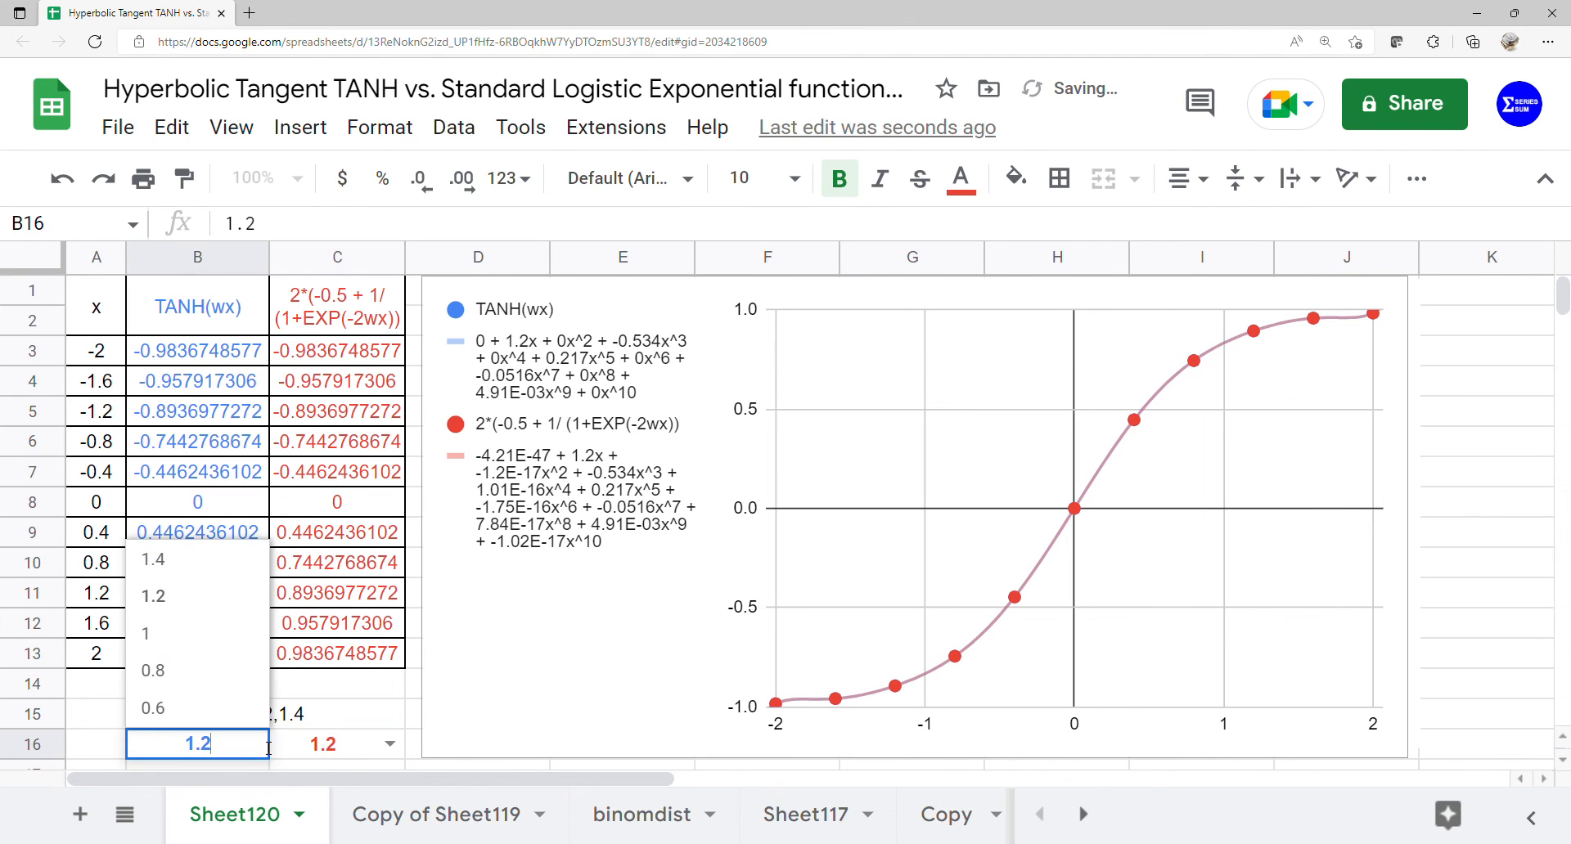
pyautogui.click(232, 573)
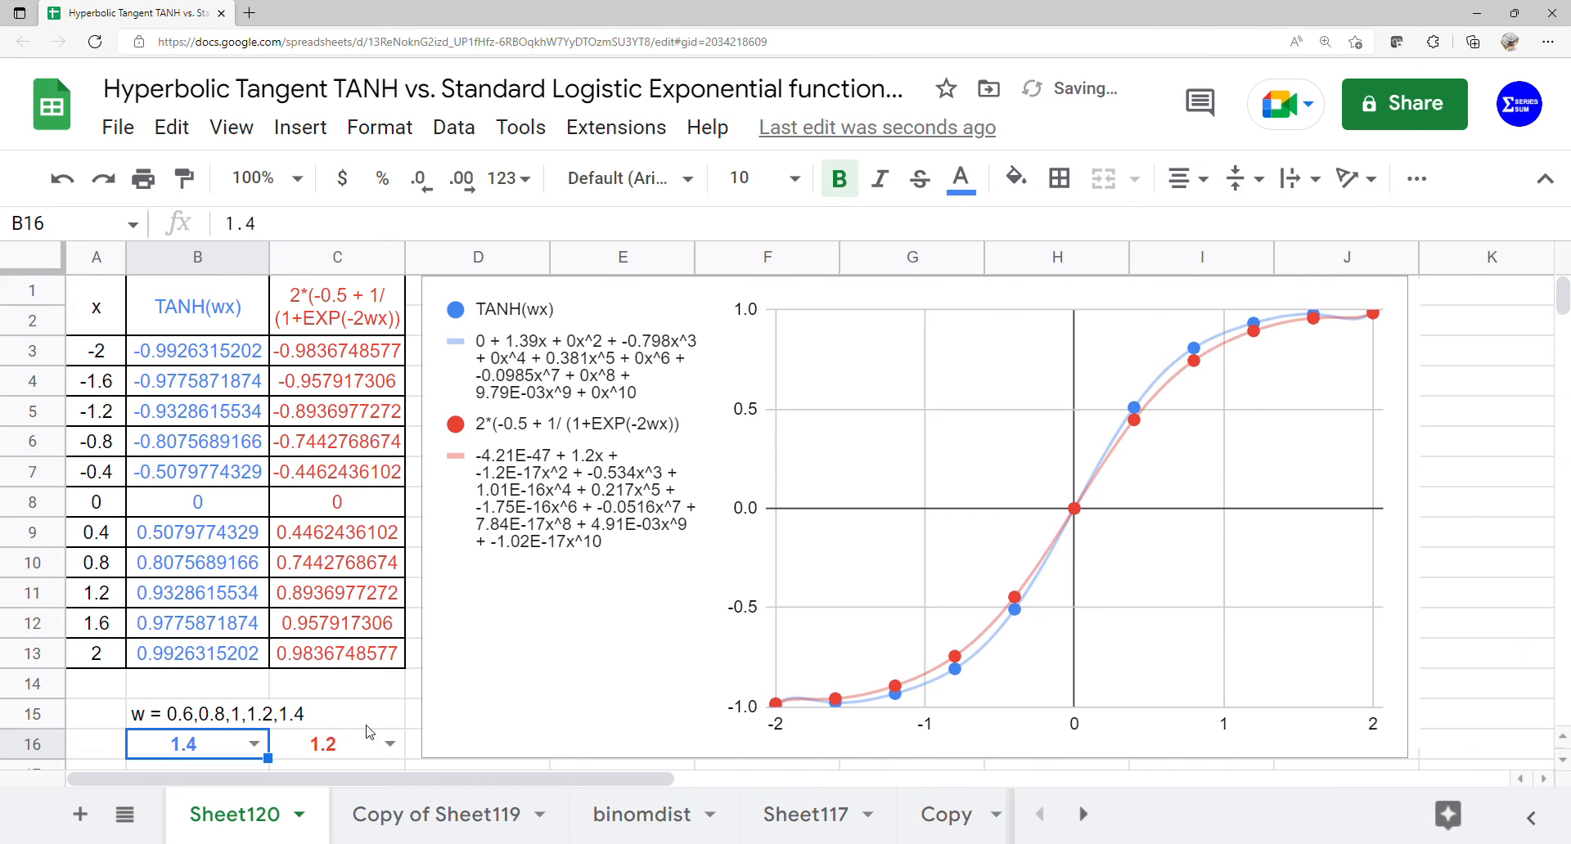
pyautogui.click(389, 743)
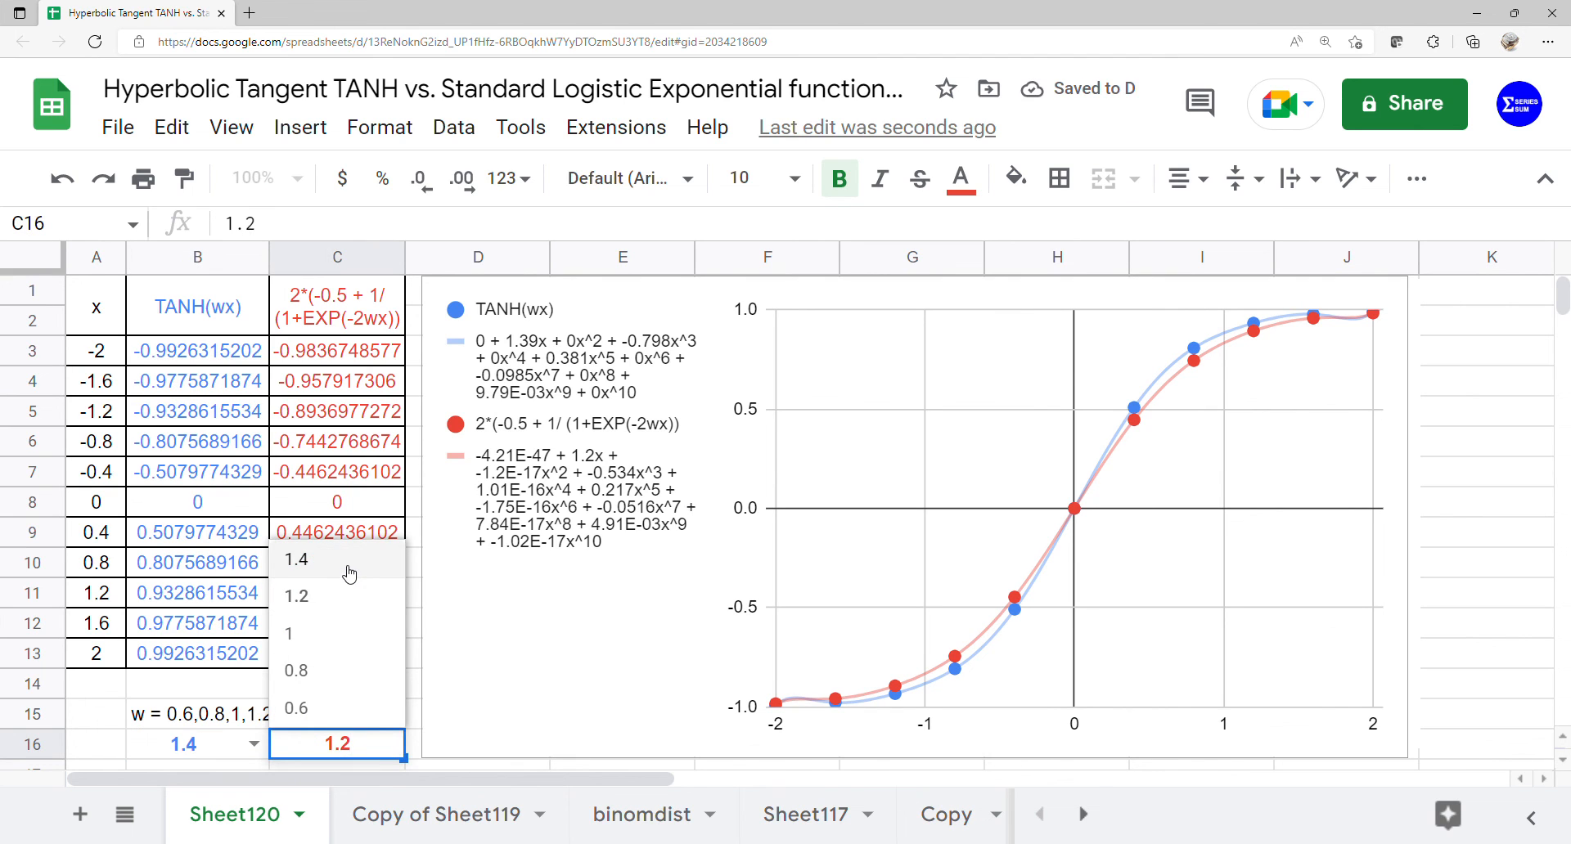
pyautogui.click(344, 567)
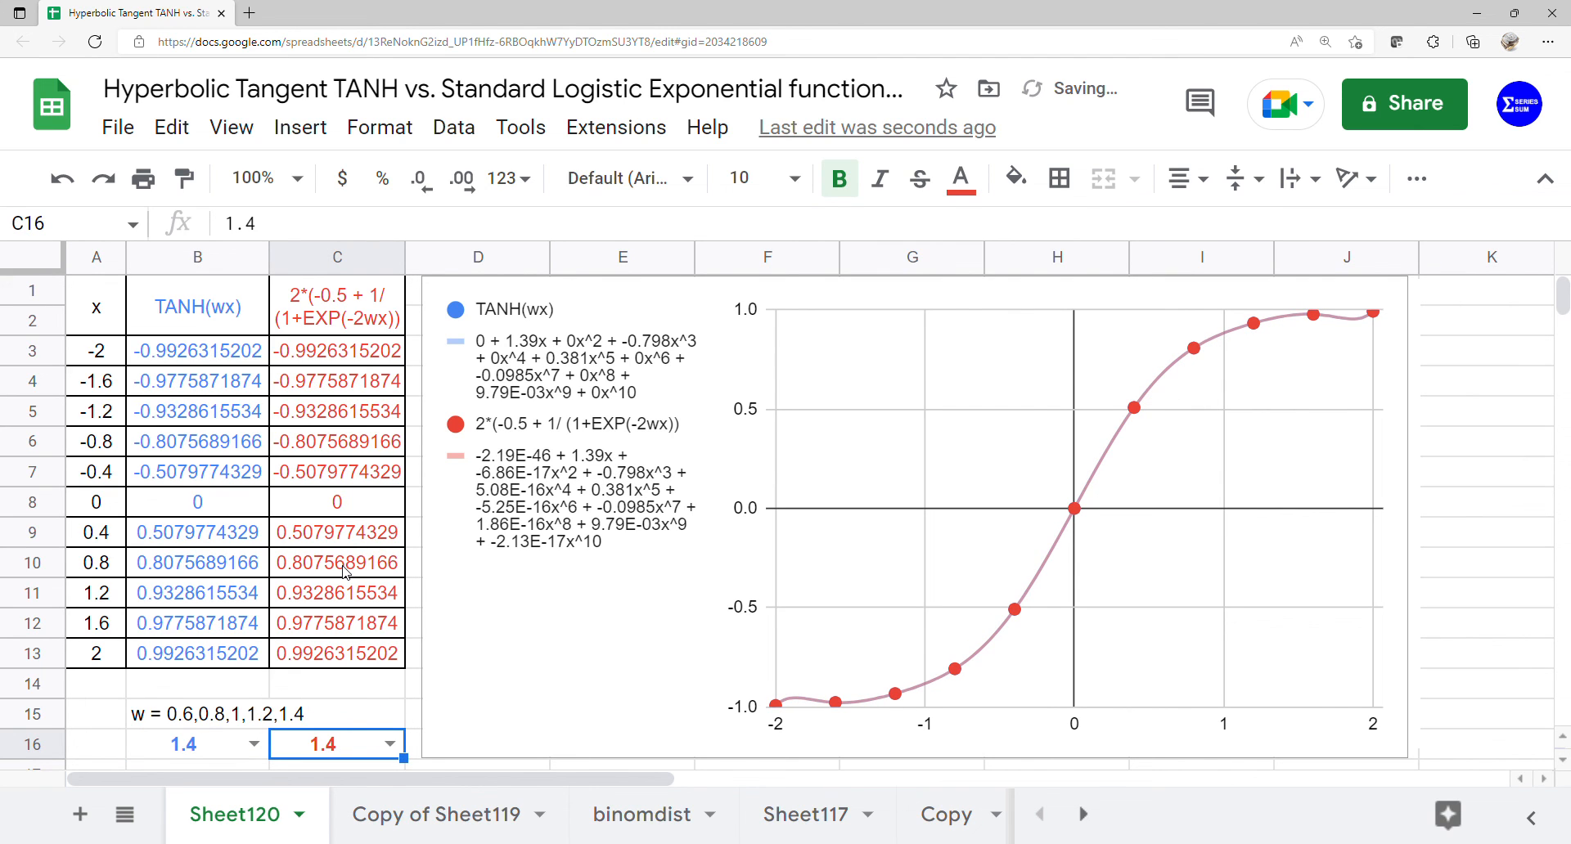